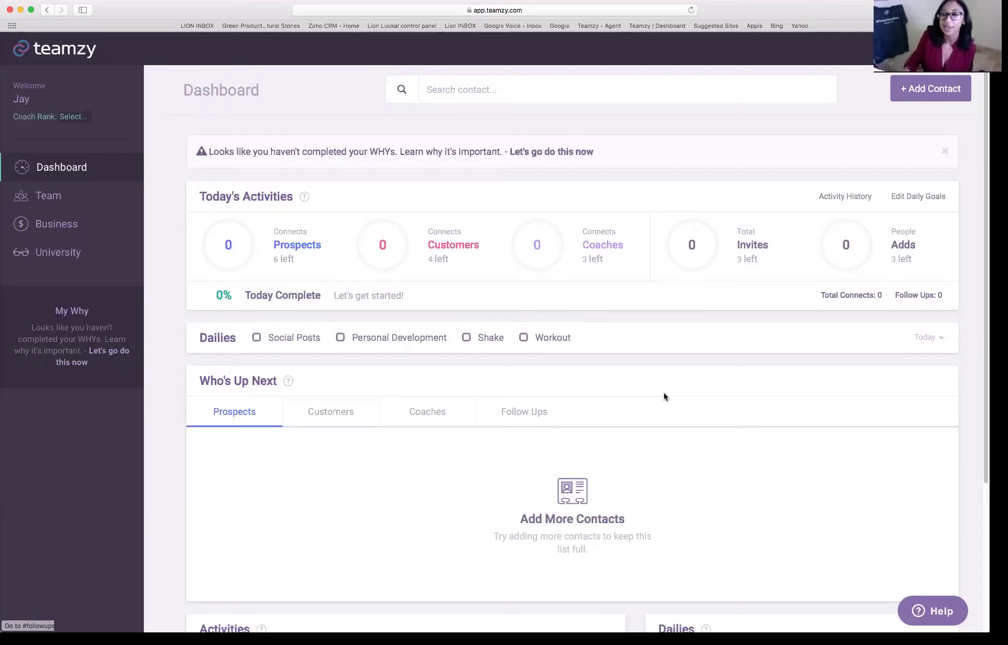
- Launch the Setup Wizard from the user menu and view its Welcome to Teamzy page
left_click(940, 48)
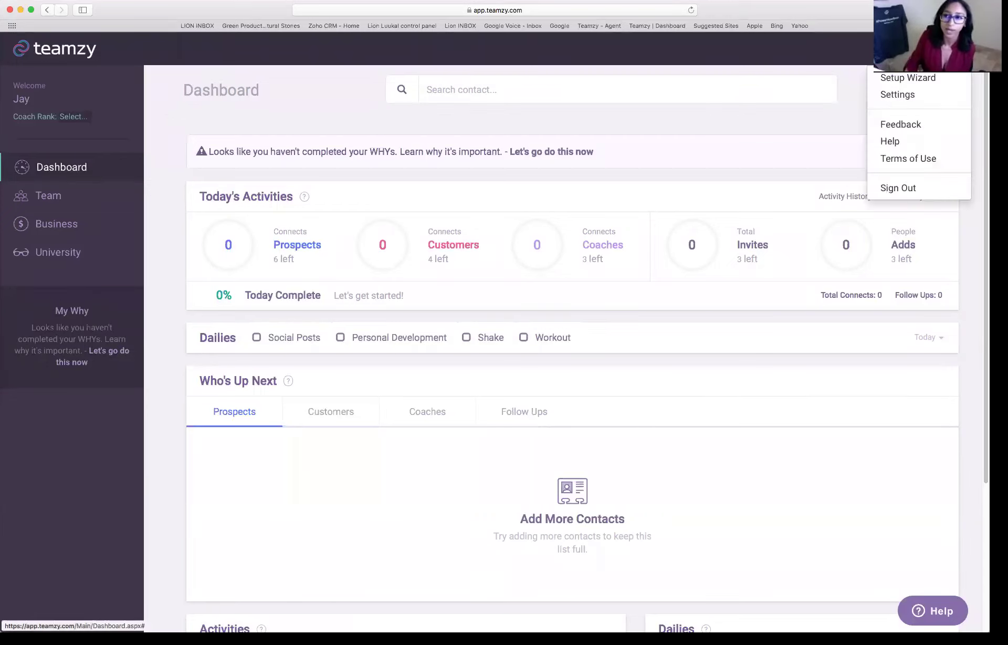
left_click(908, 77)
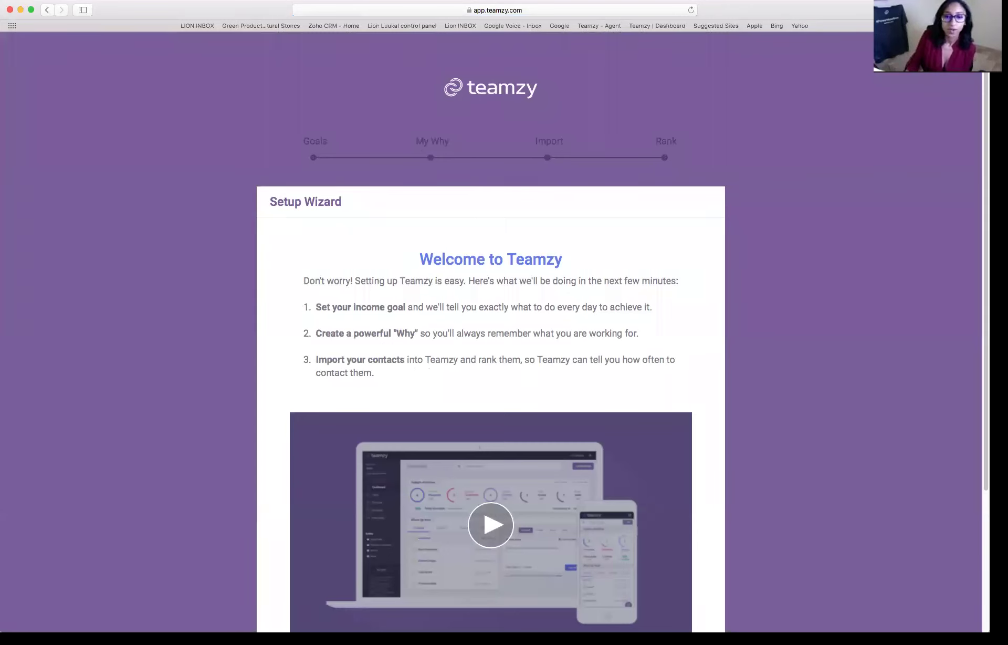
scroll(491, 330, "down", 2)
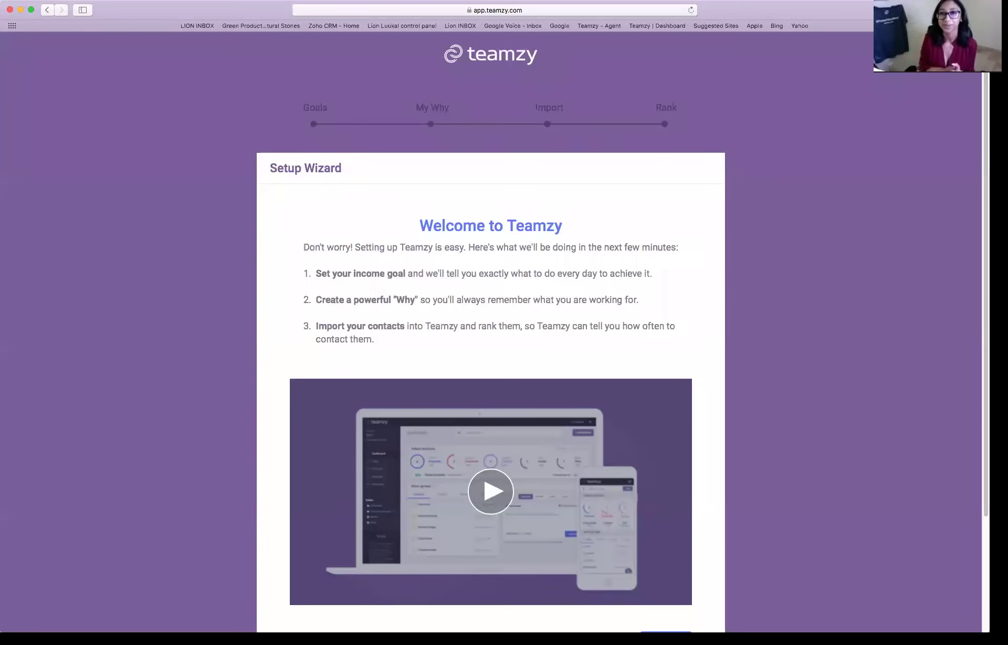
- Start the wizard and submit a $100,000 income goal for the next 12 months
scroll(247, 354, "down", 5)
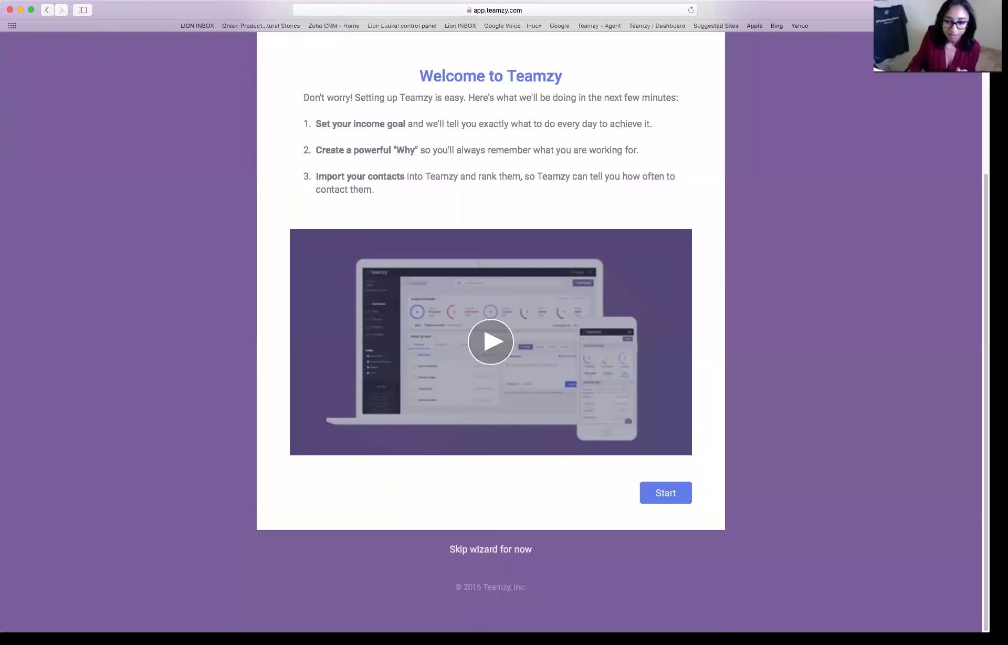
left_click(665, 492)
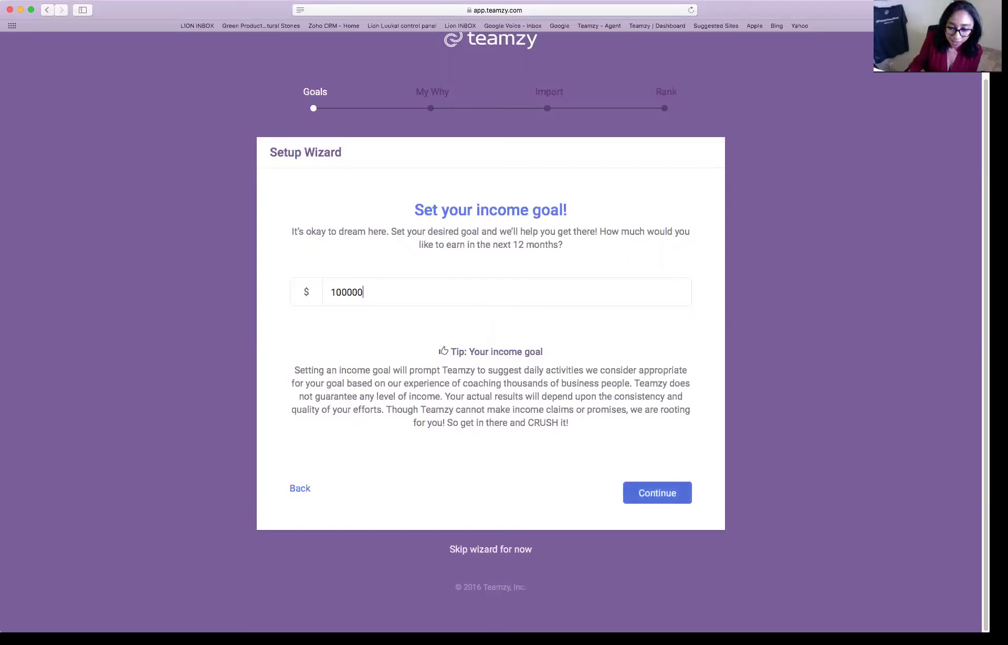
left_click(658, 493)
- Scroll down the 'Wow, awesome goal!' page showing 2,899 connects needed
scroll(490, 315, "down", 4)
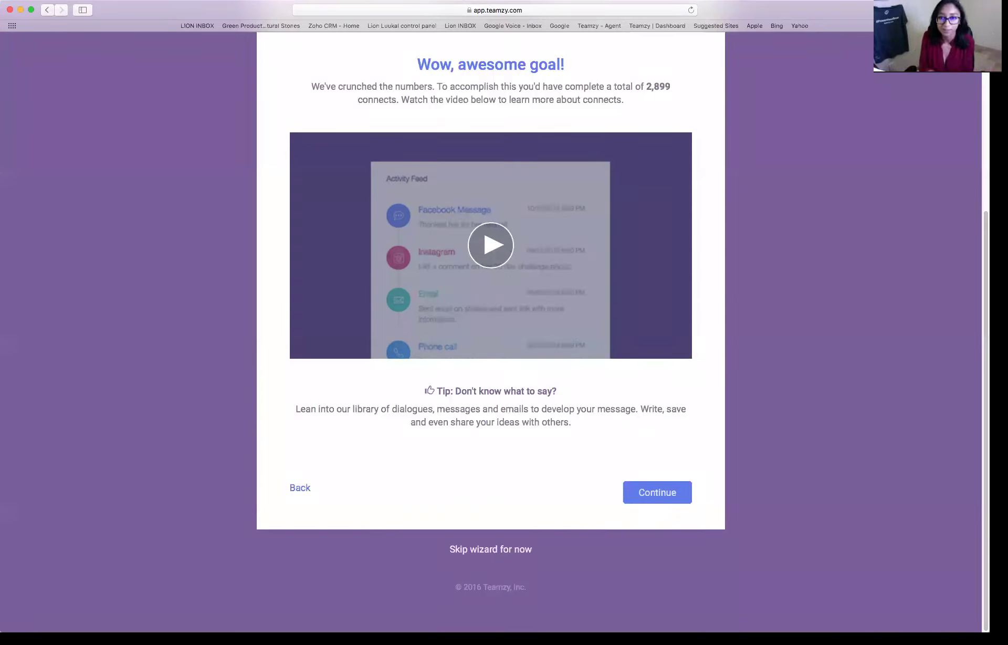
- Continue to The Breakdown page and select the daily prospects goal field
left_click(658, 492)
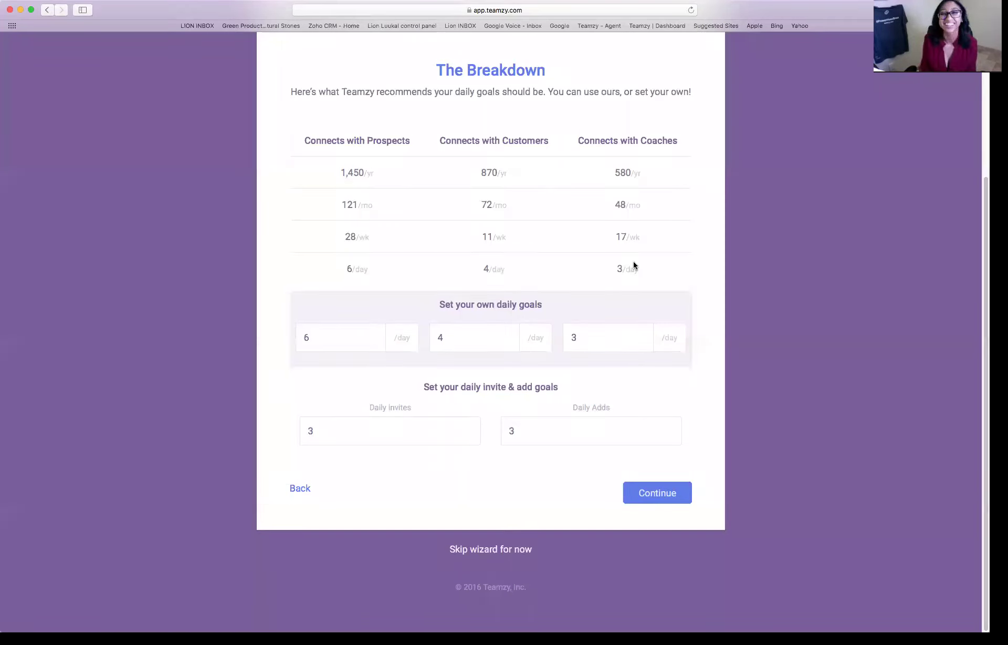
left_click(329, 329)
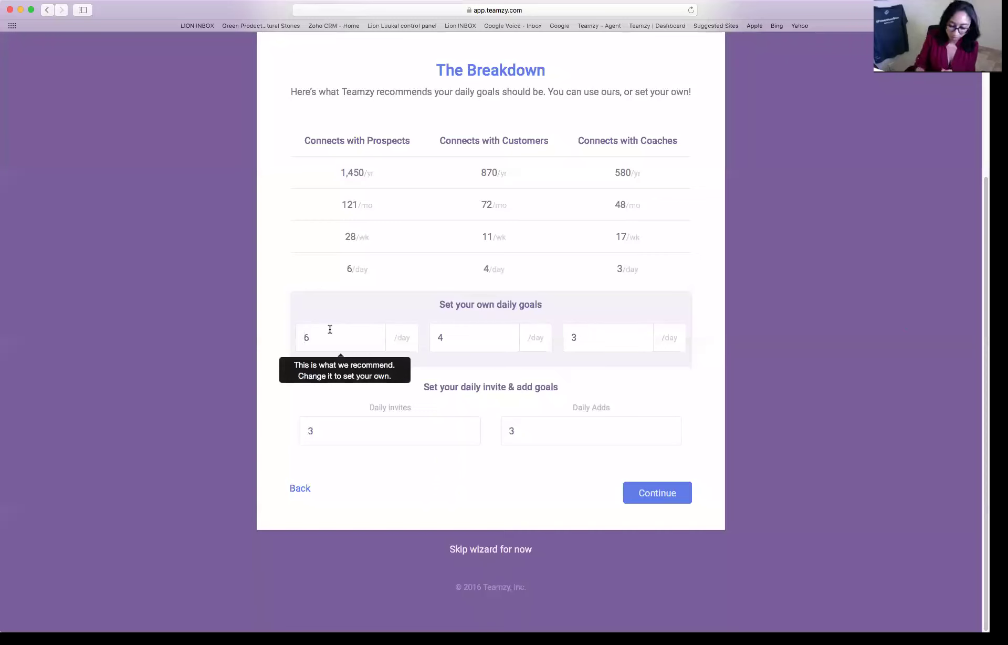
key("BackSpace")
type("10")
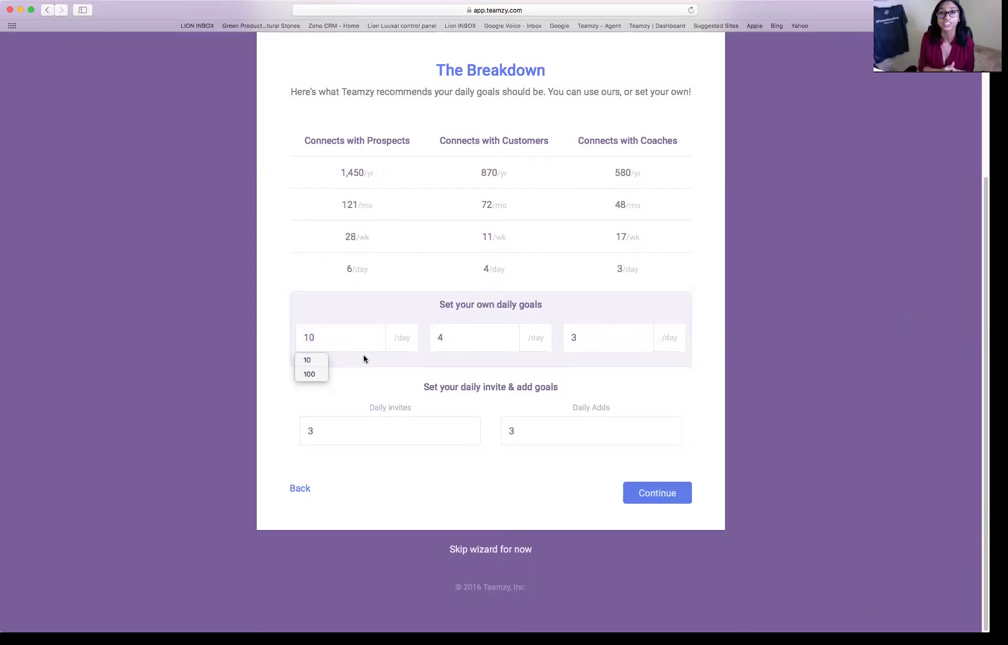
key("BackSpace")
key("BackSpace")
type("6")
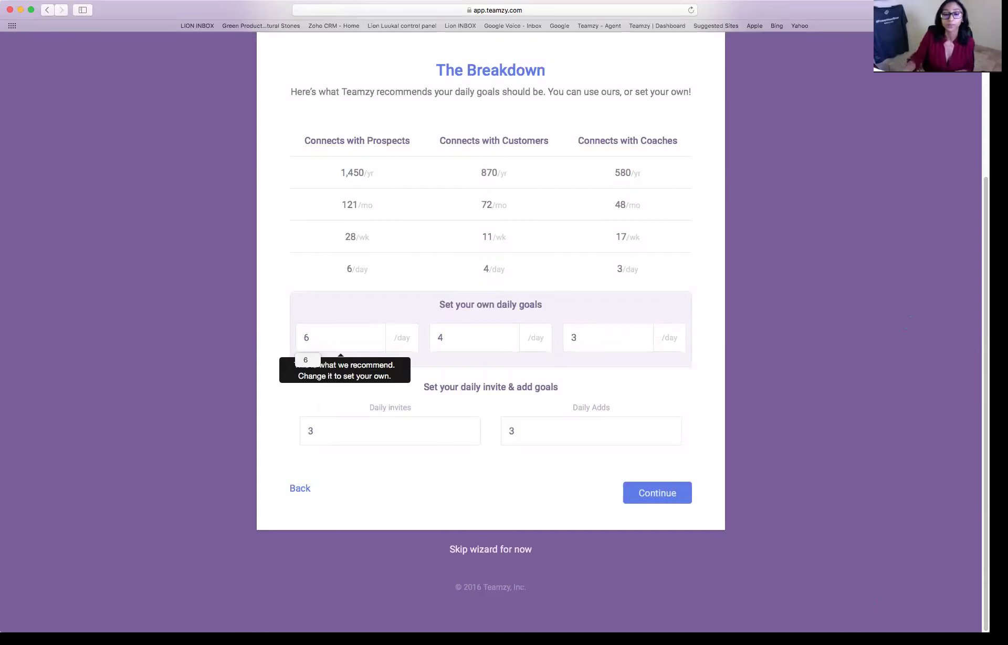
- Select the daily customers goal field on The Breakdown page
left_click(444, 337)
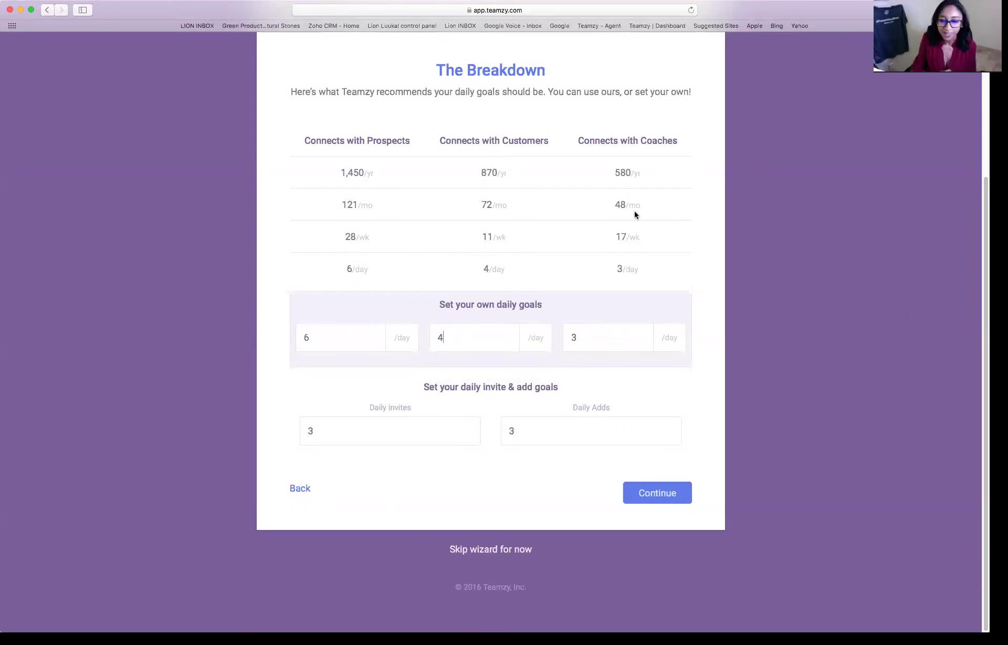
- Accept the daily goals and get past the WHY POWER video to the Why questionnaire
left_click(657, 492)
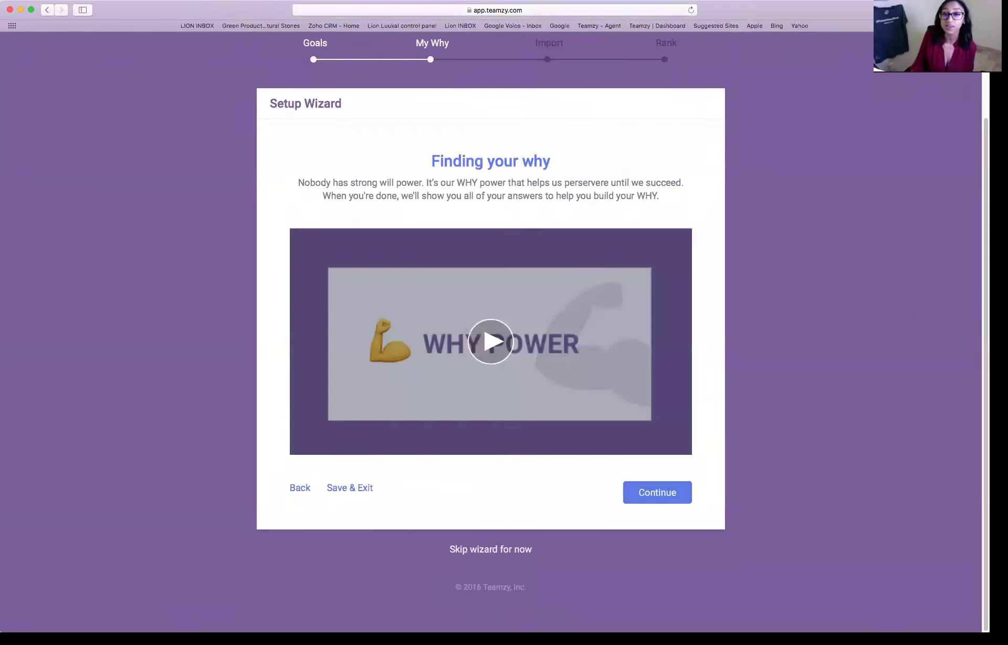
left_click(657, 492)
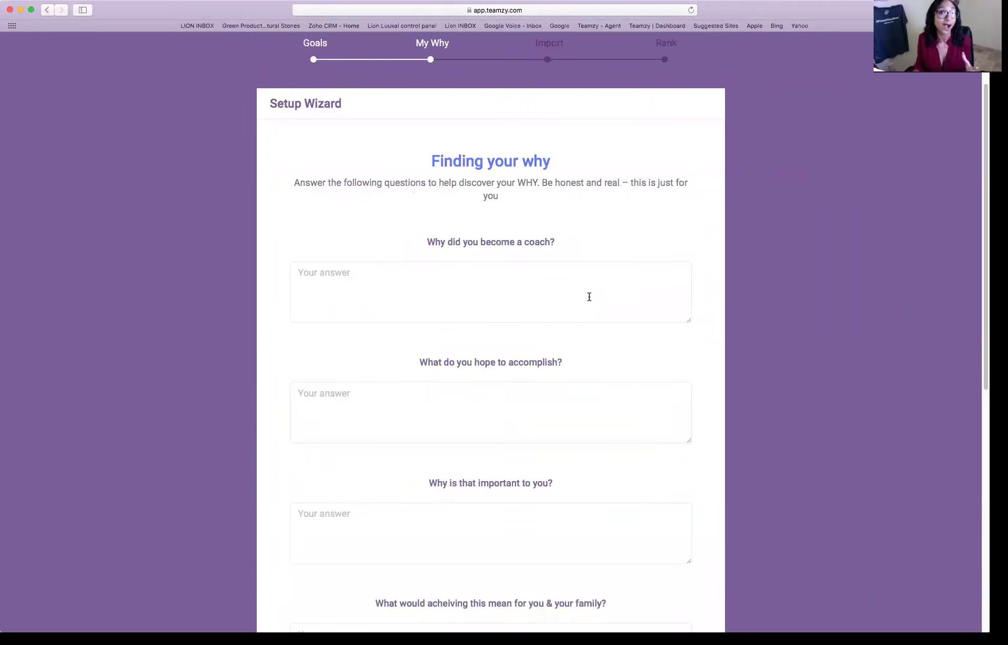
scroll(659, 275, "down", 2)
scroll(491, 331, "down", 3)
scroll(491, 331, "up", 4)
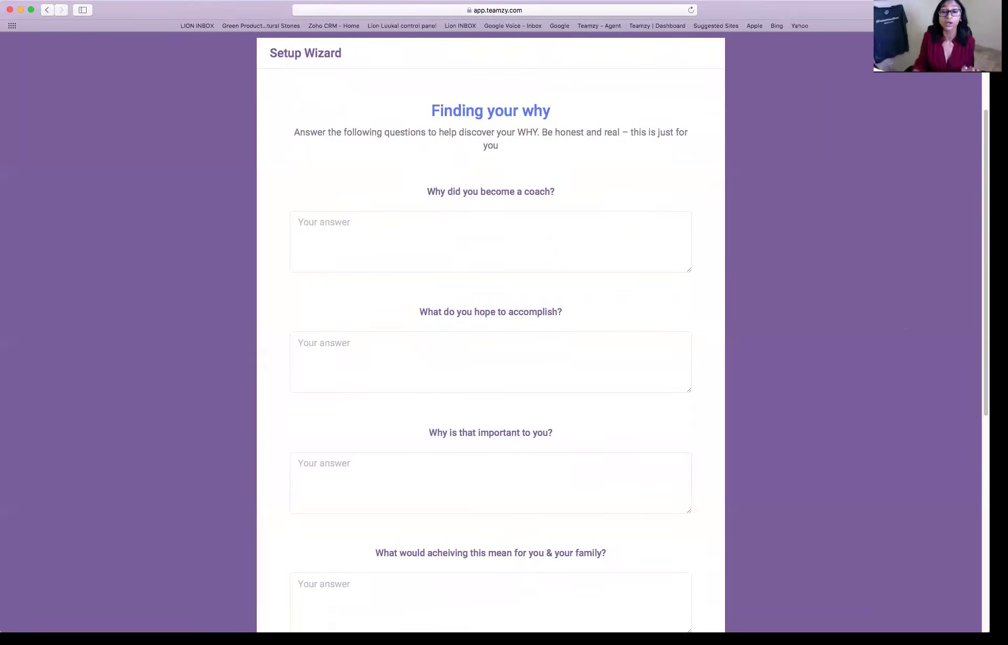
scroll(491, 336, "down", 1)
scroll(491, 336, "down", 10)
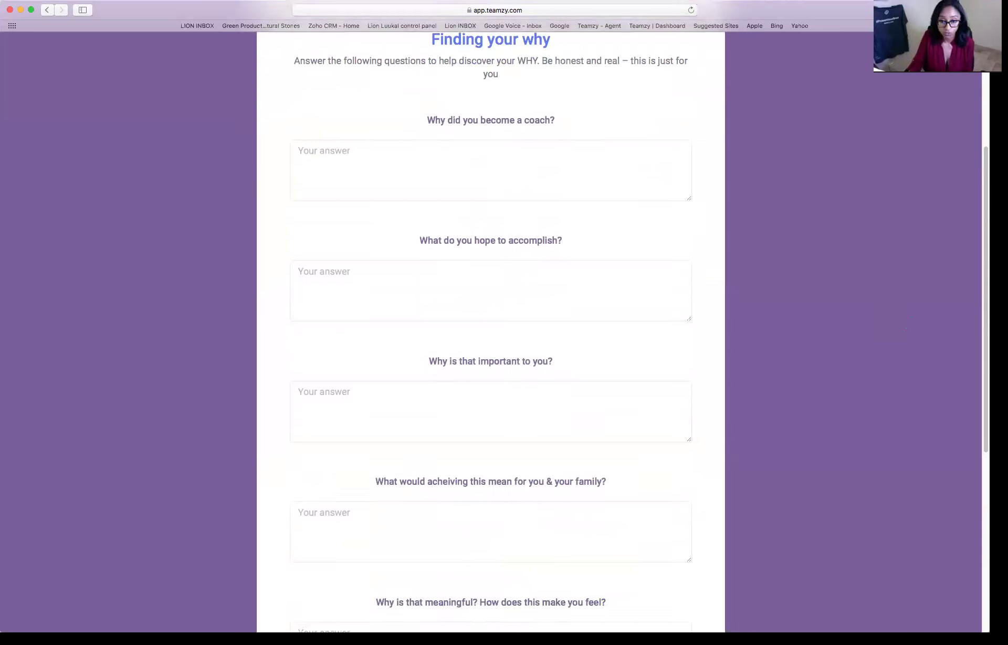
scroll(490, 336, "down", 2)
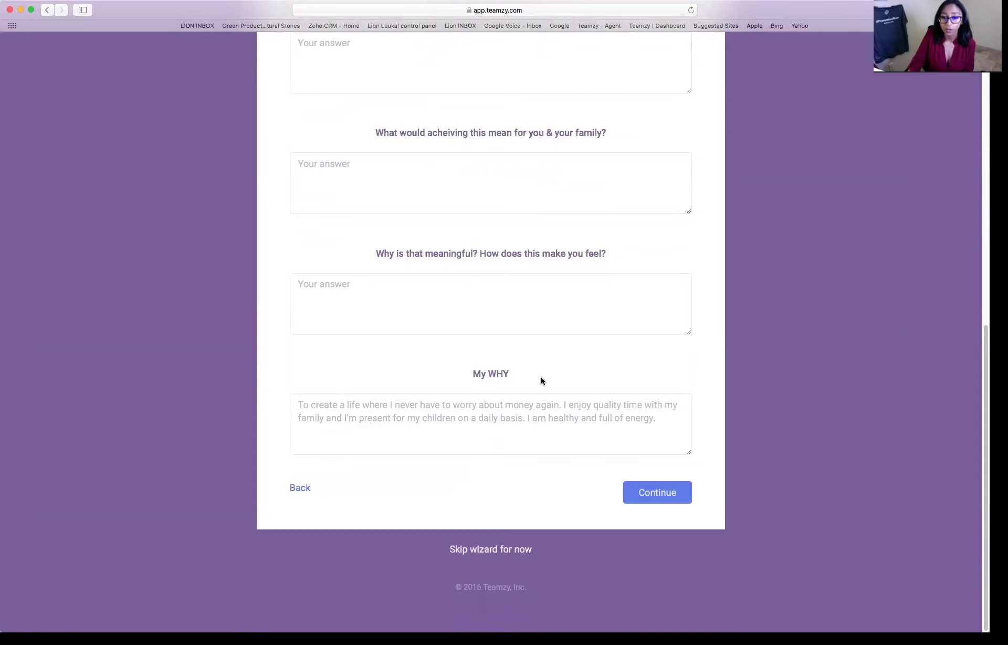
left_click_drag(510, 373, 465, 372)
scroll(648, 394, "up", 2)
scroll(491, 336, "up", 6)
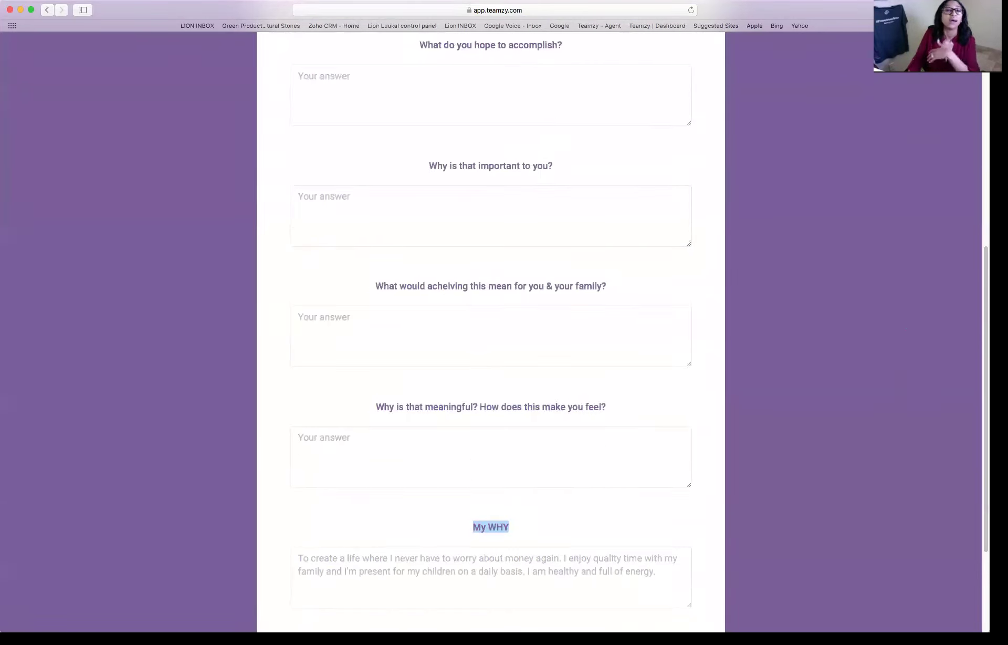
scroll(491, 336, "down", 3)
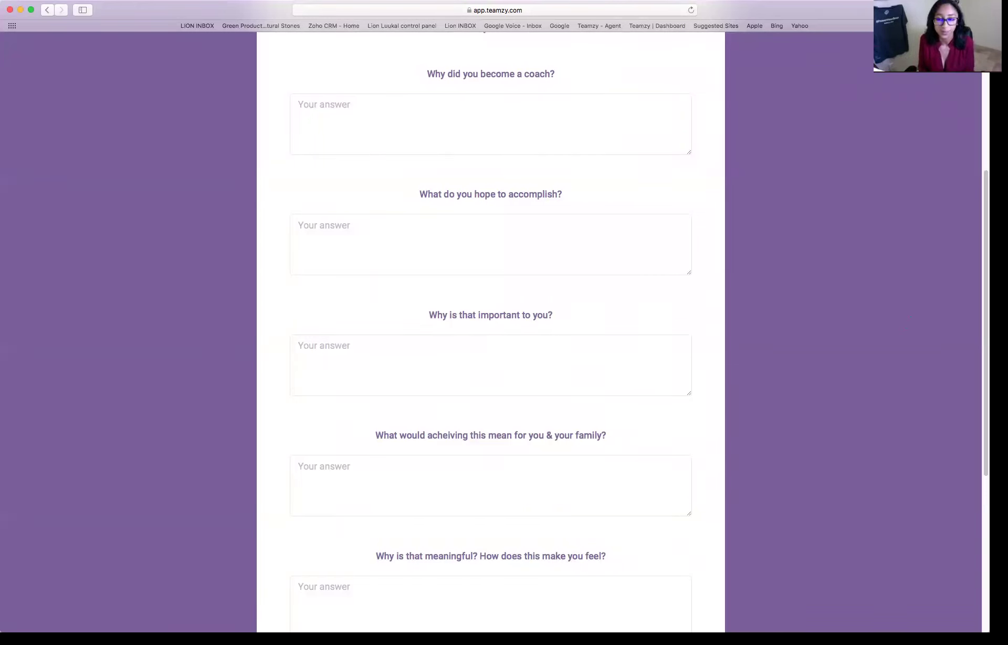
scroll(563, 318, "down", 10)
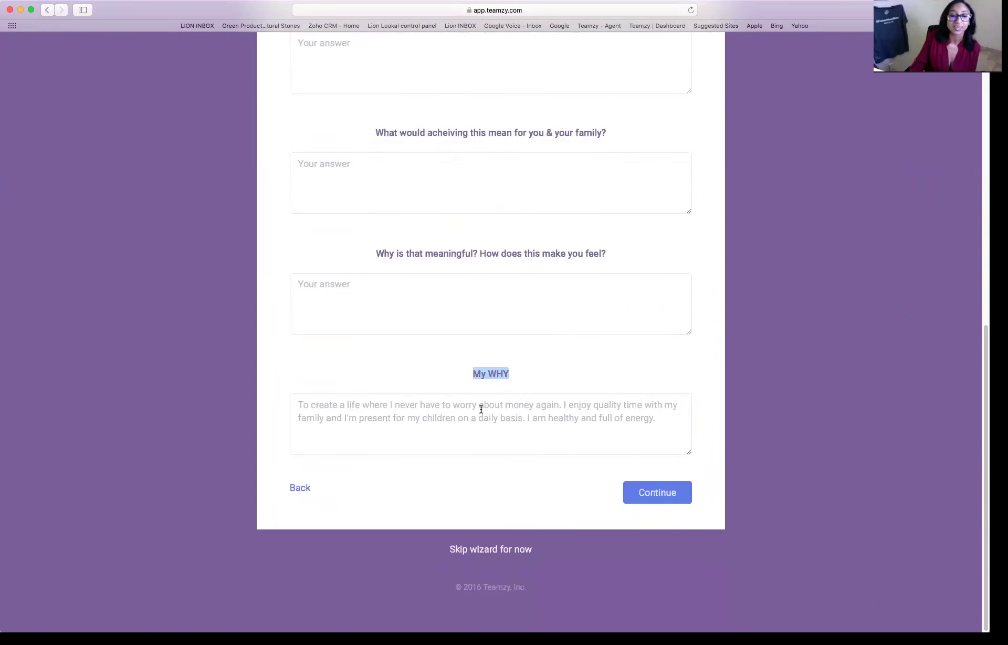
left_click(481, 409)
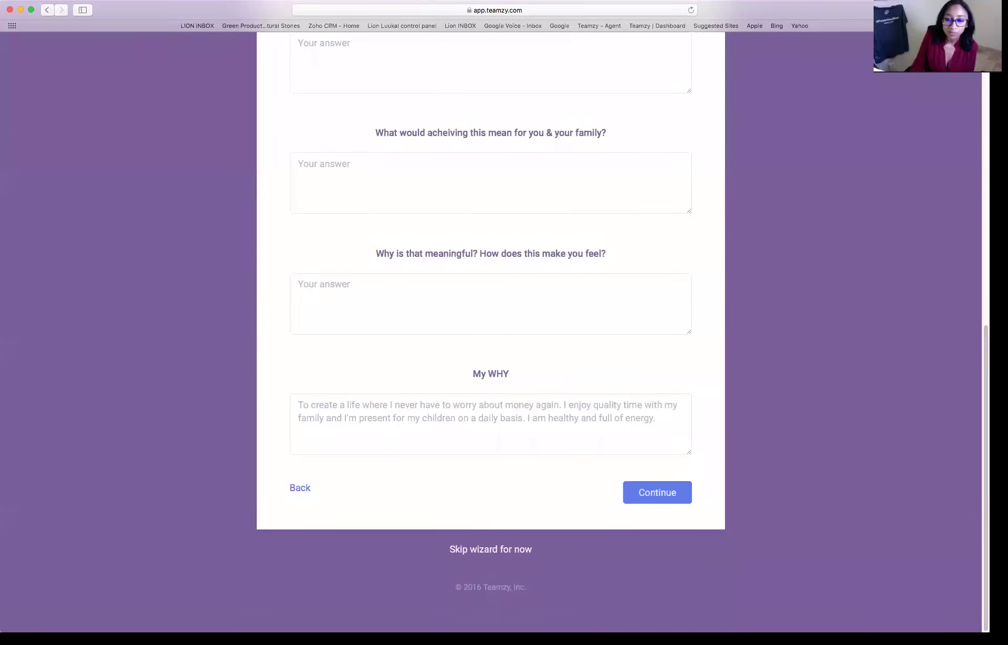
left_click(657, 492)
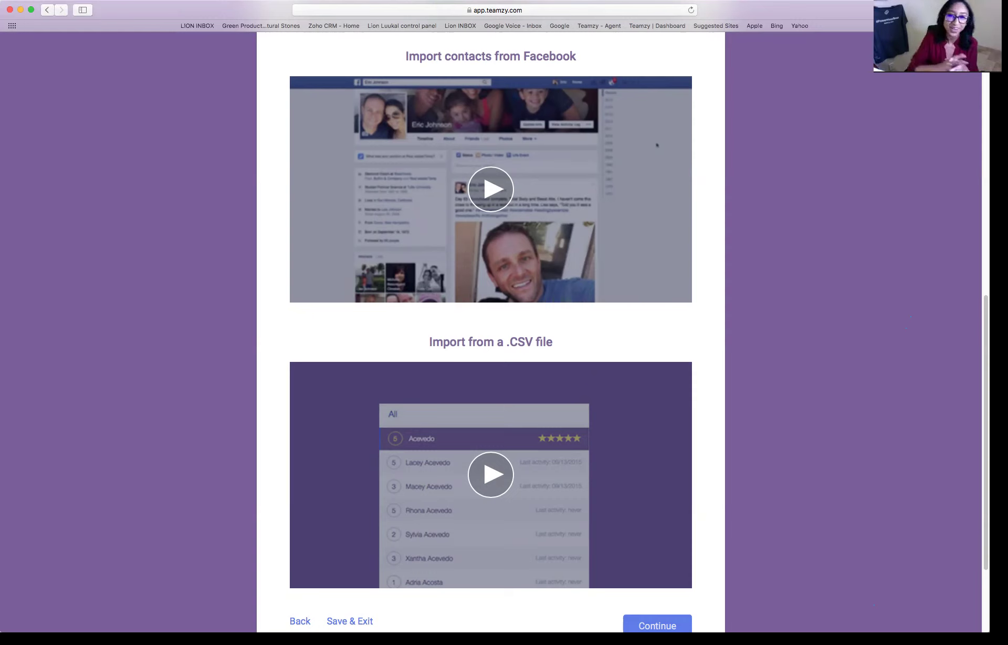
scroll(490, 331, "up", 10)
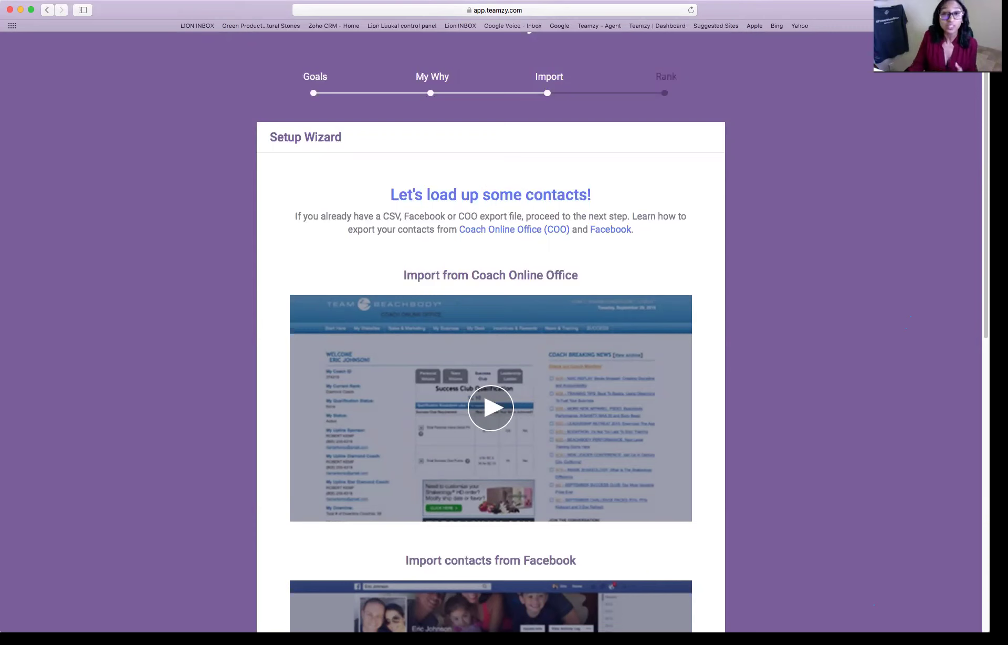
scroll(656, 567, "down", 3)
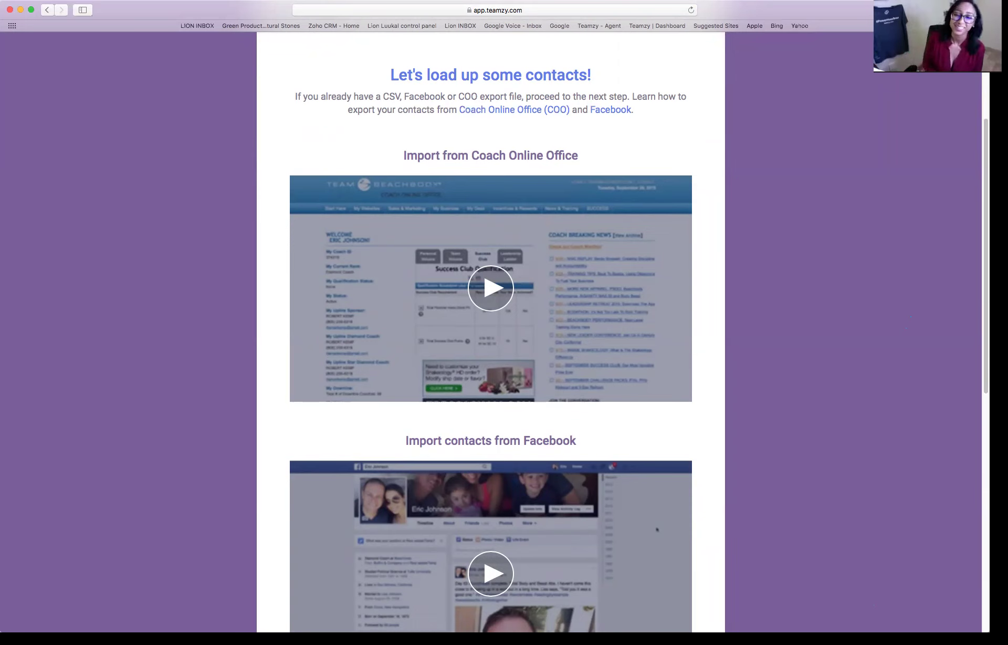
scroll(491, 341, "down", 2)
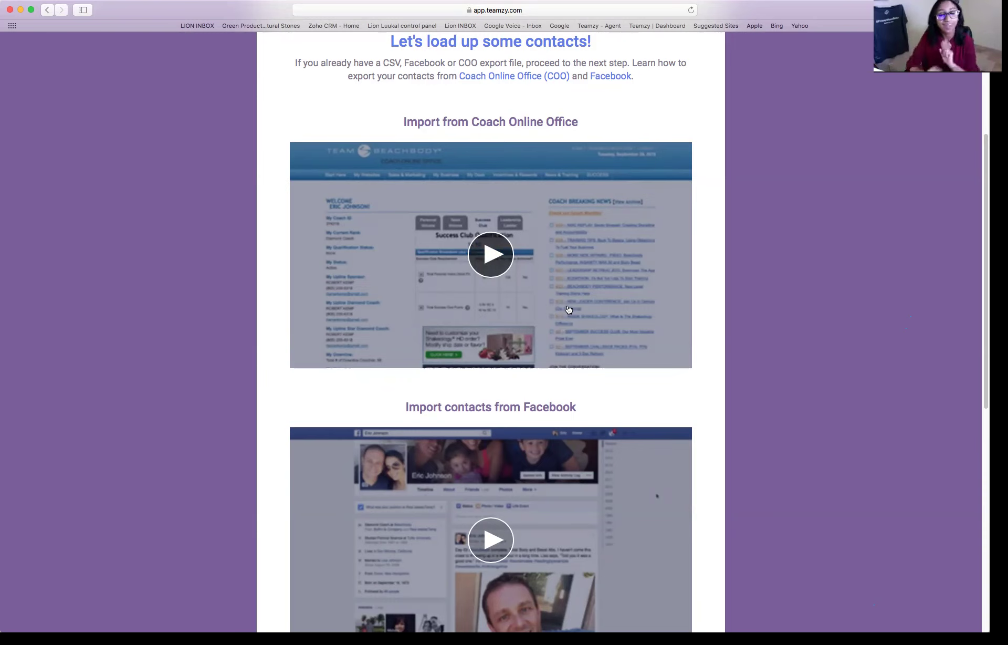
- Get past the COO, Facebook and CSV tutorial videos to the Import Contacts upload page
scroll(622, 293, "down", 1)
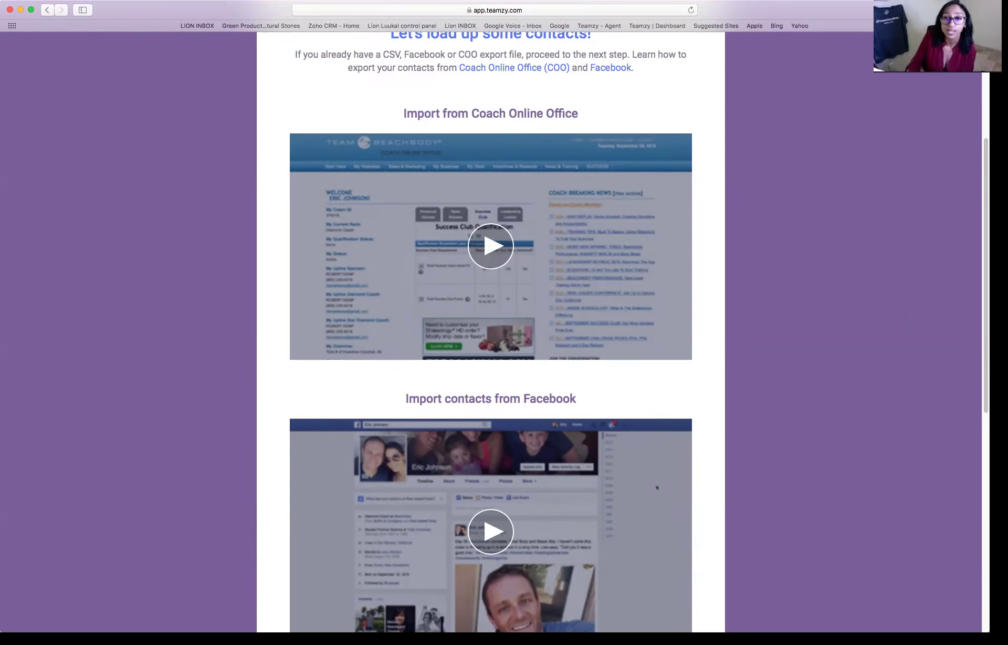
scroll(663, 156, "down", 2)
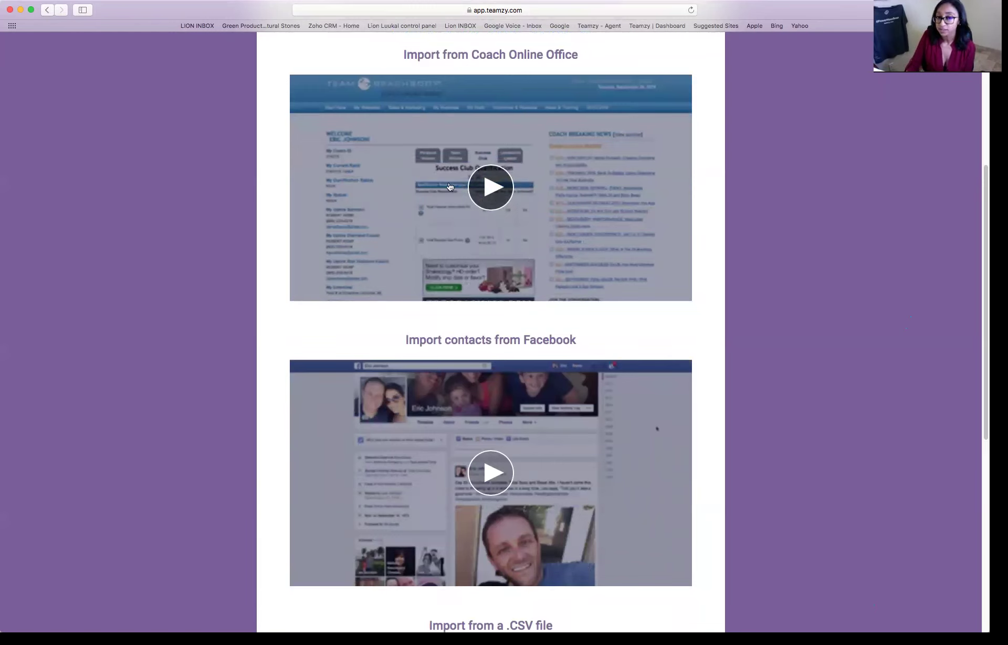
scroll(506, 196, "down", 10)
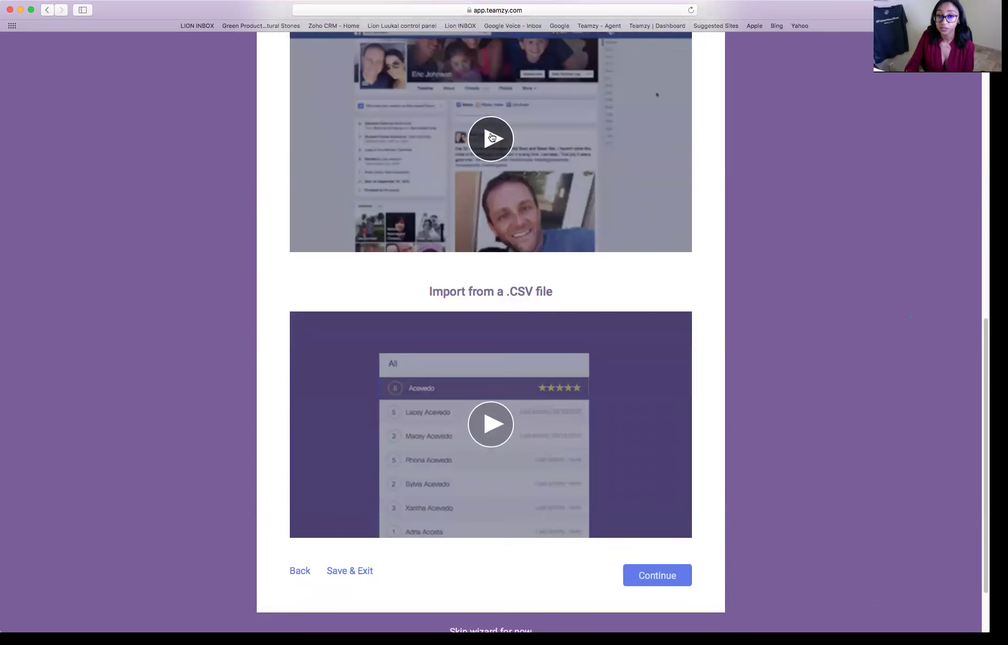
scroll(563, 235, "down", 3)
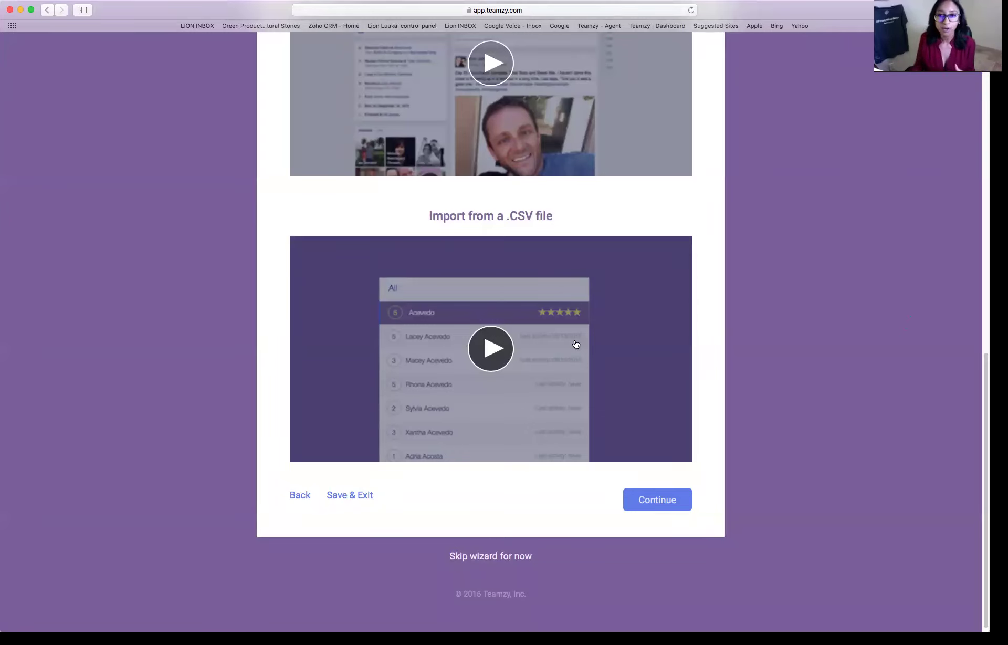
left_click(656, 500)
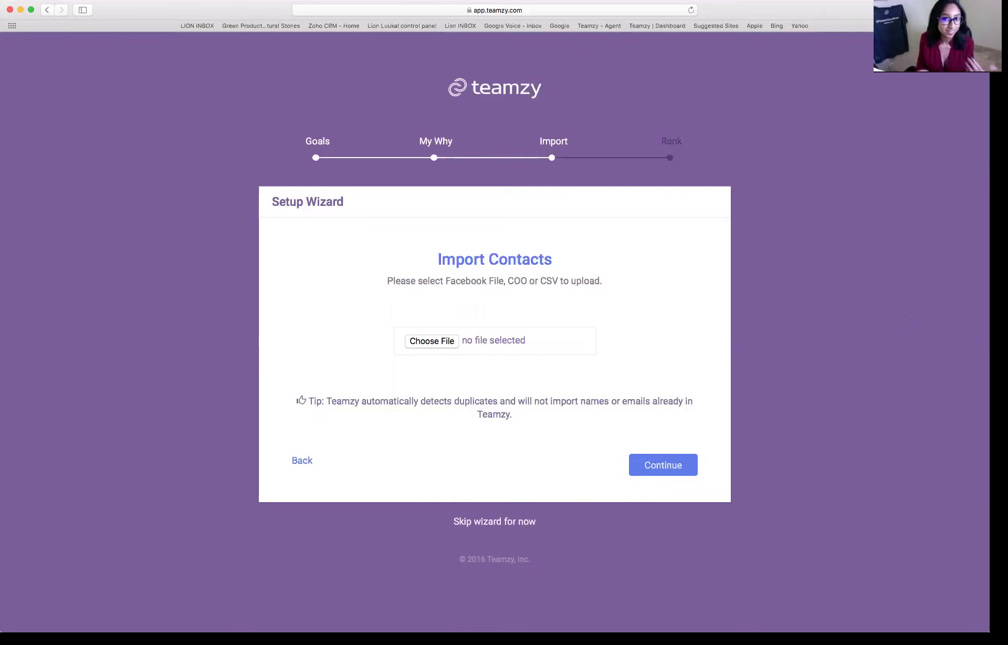
left_click(453, 342)
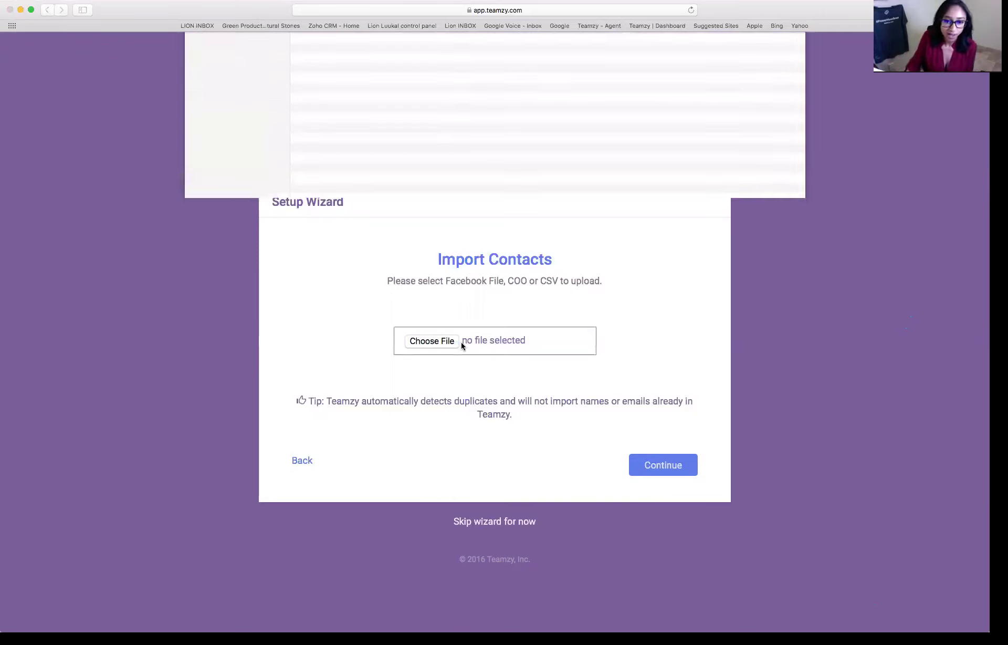
left_click(340, 100)
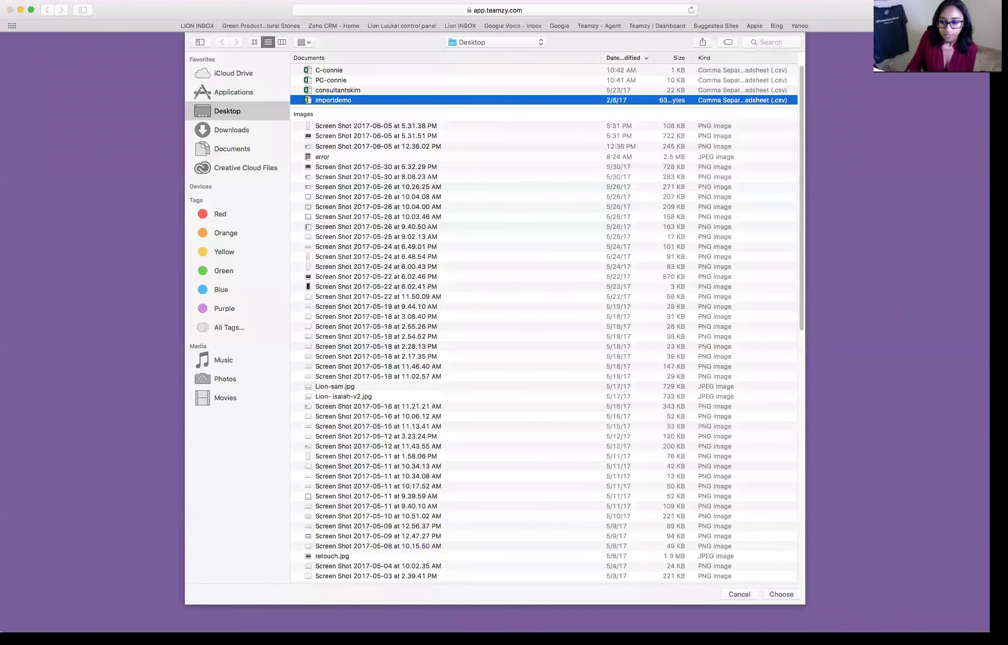
key("Return")
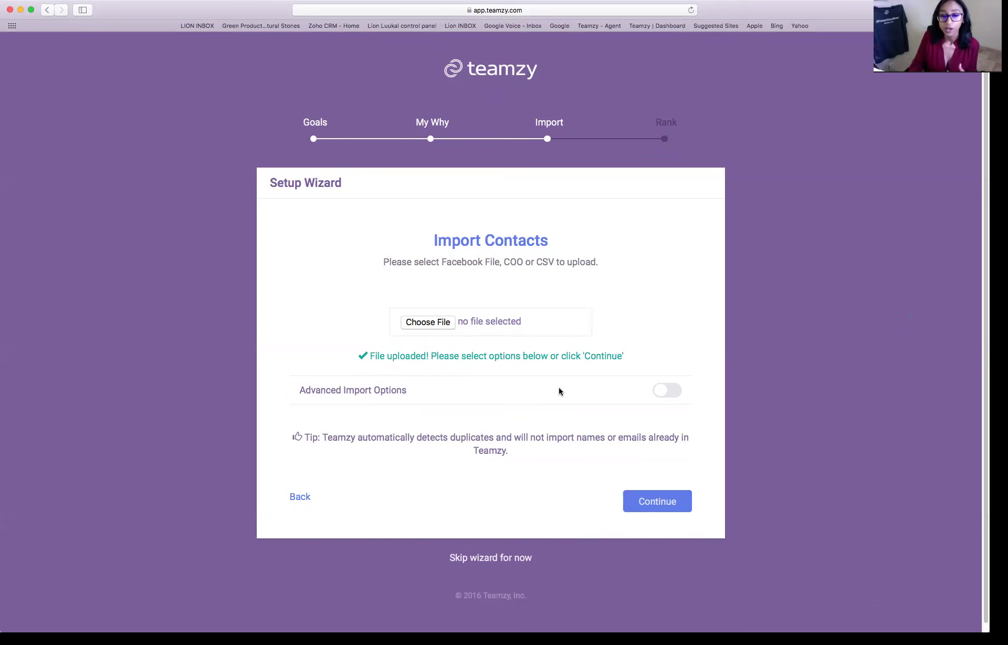
left_click(659, 392)
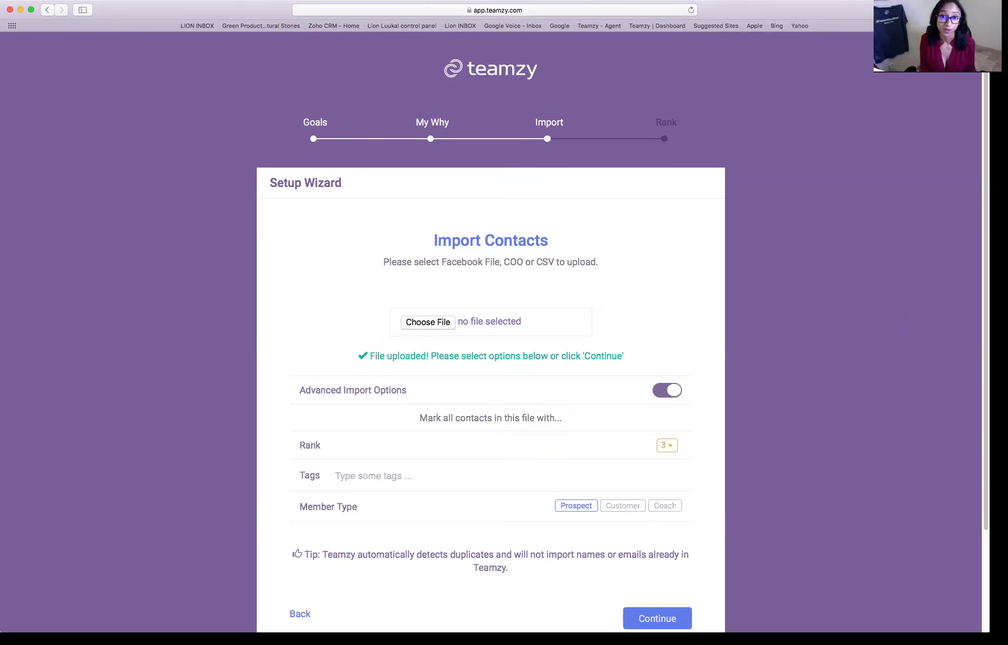
scroll(490, 368, "down", 4)
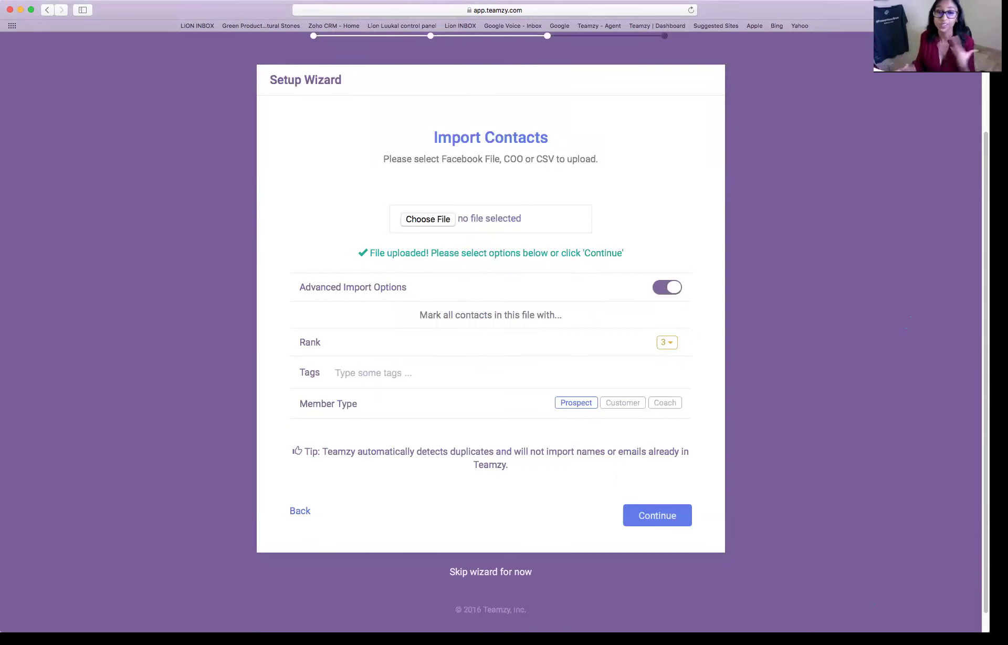
left_click(396, 373)
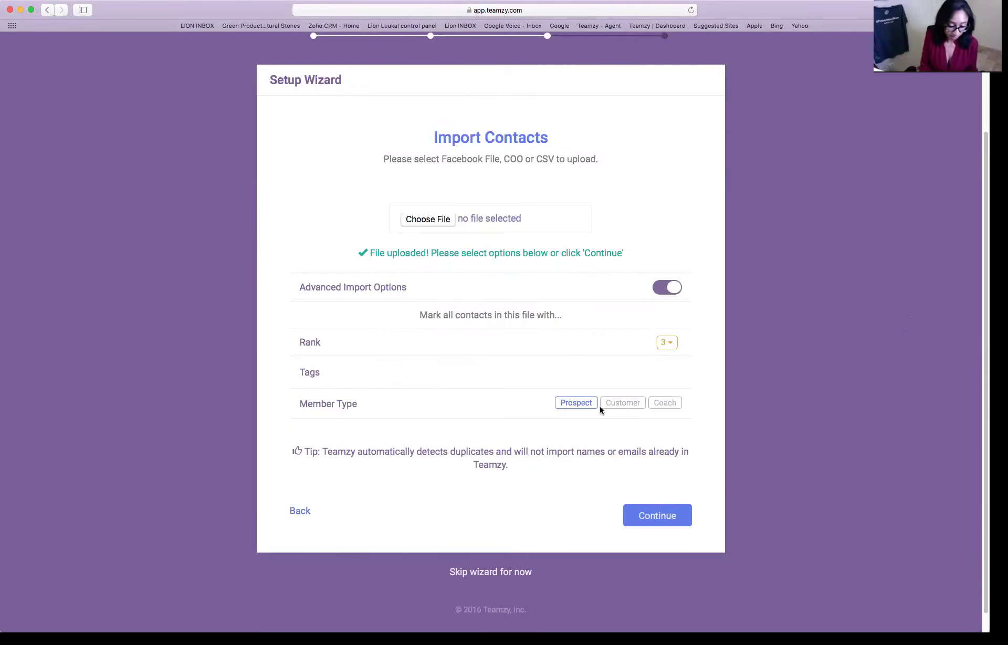
- Add a 'facebook' tag to every contact in the uploaded file
type("facebook")
key("Return")
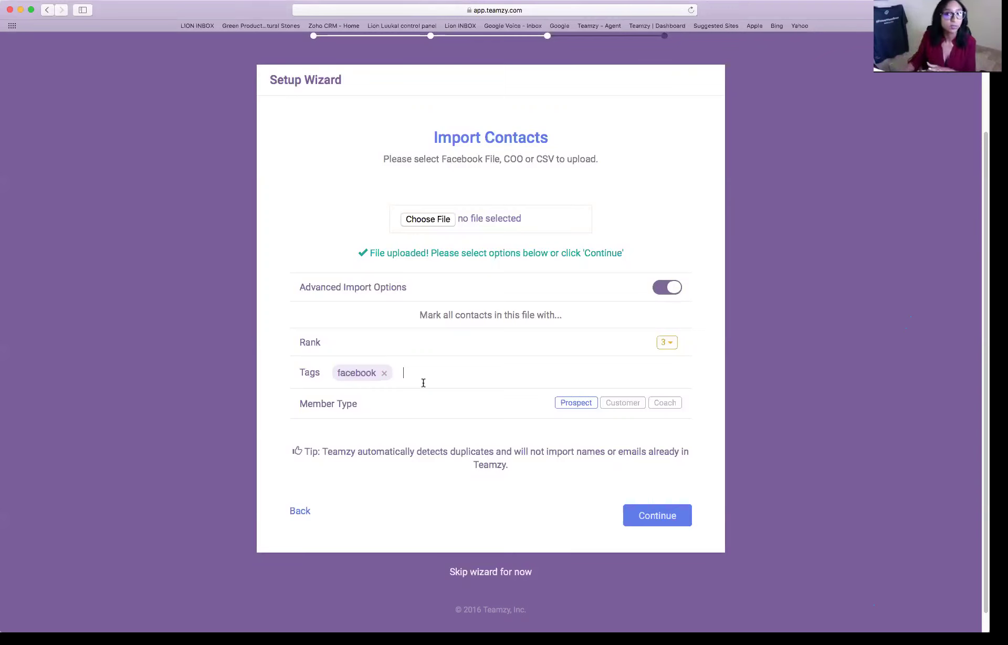
- Proceed past the import options to the column-mapping confirmation
left_click(658, 515)
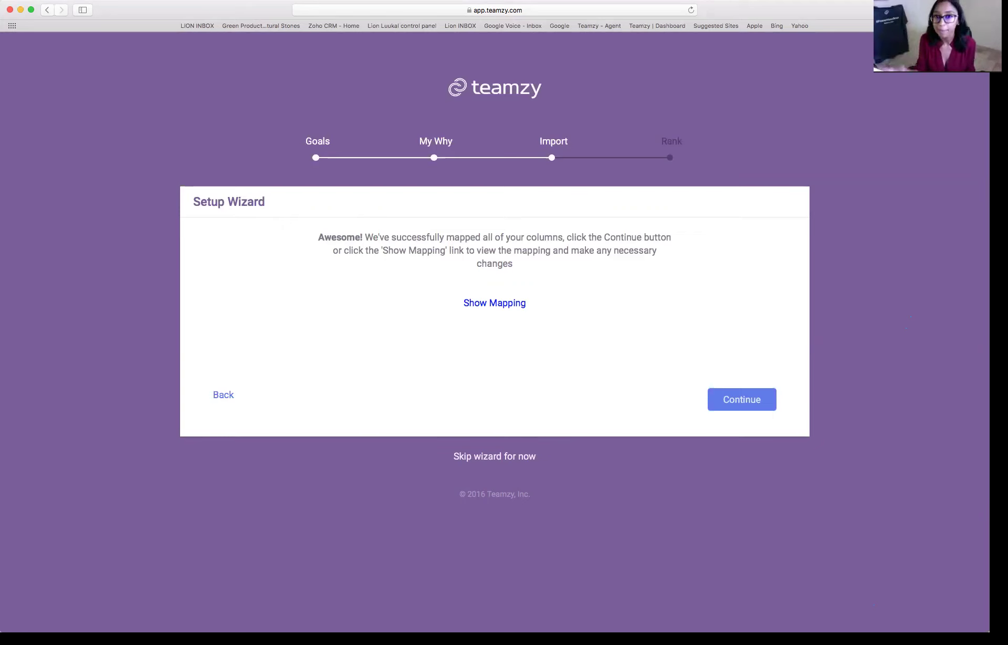
- Review the column-mapping table, then accept it to create the contacts
left_click(494, 303)
scroll(494, 310, "down", 1)
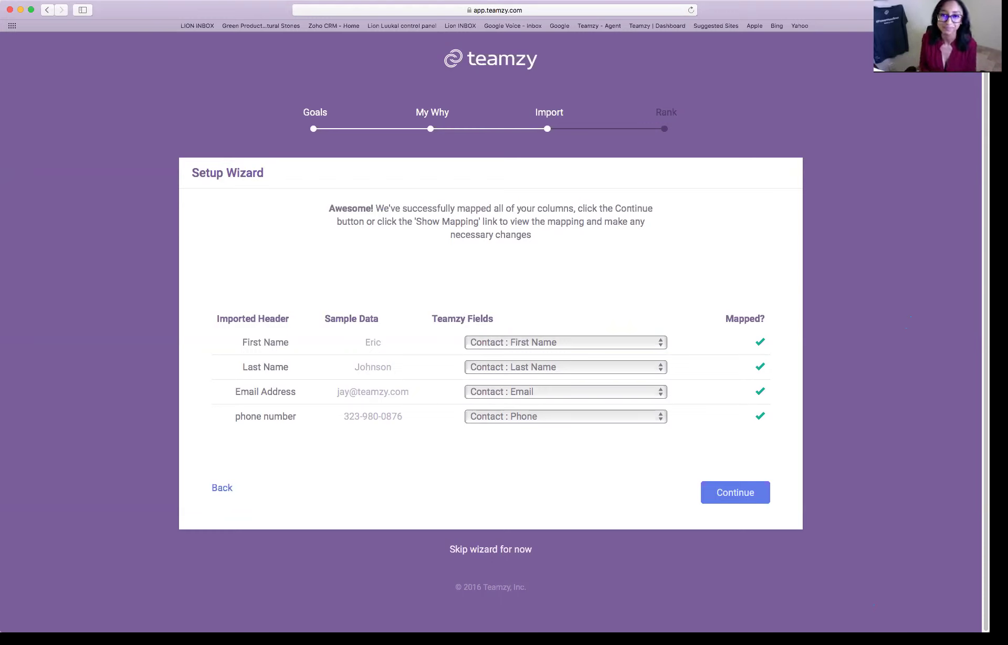
key("Return")
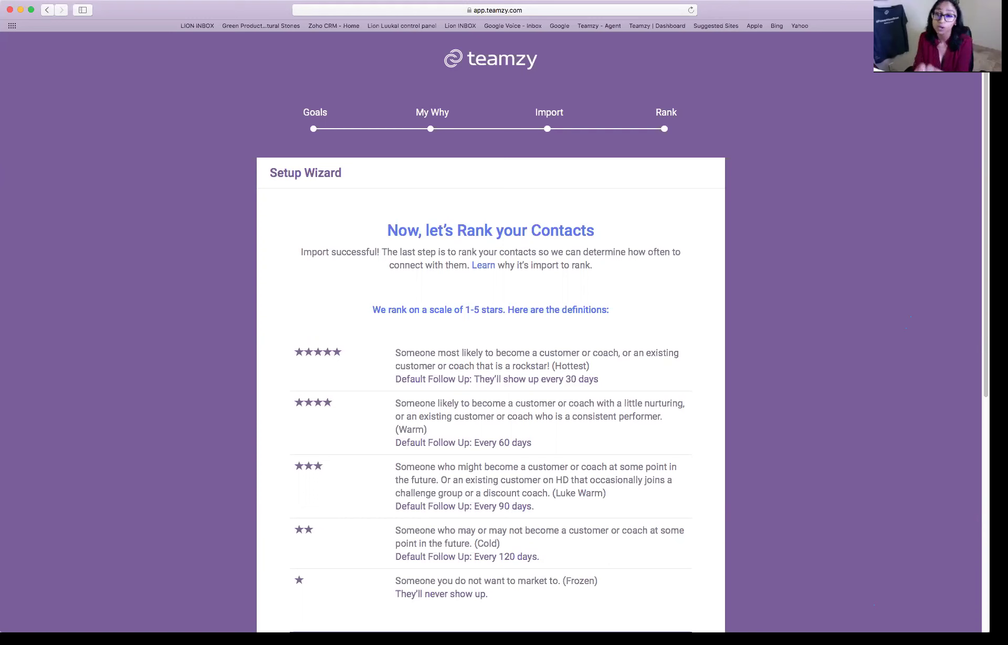
- Scroll the Rank step to view the 1–5 star definitions and the Rank Mode tutorial video
scroll(240, 138, "down", 5)
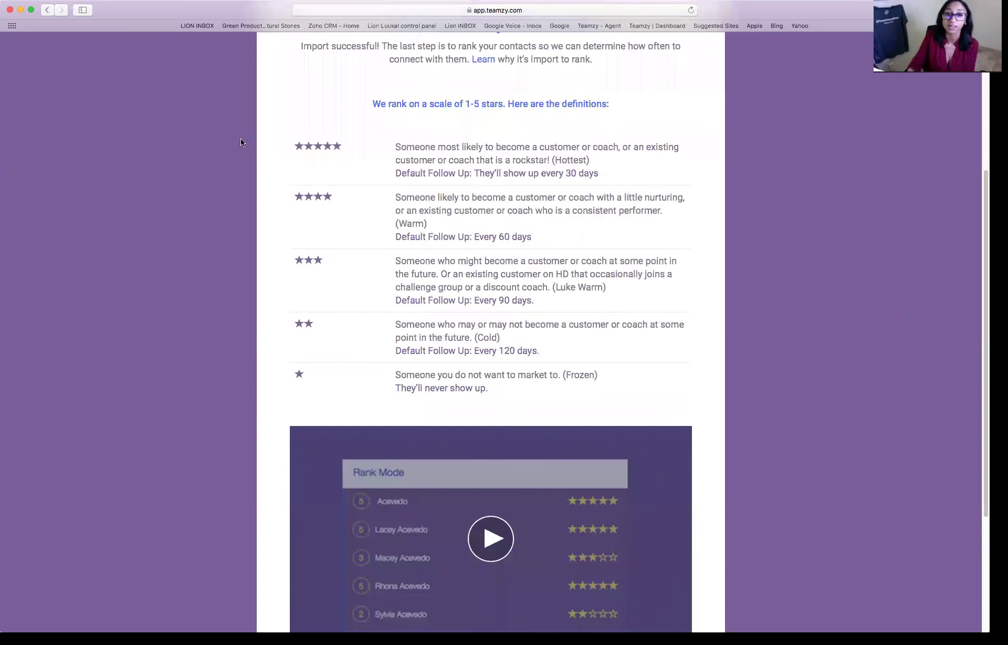
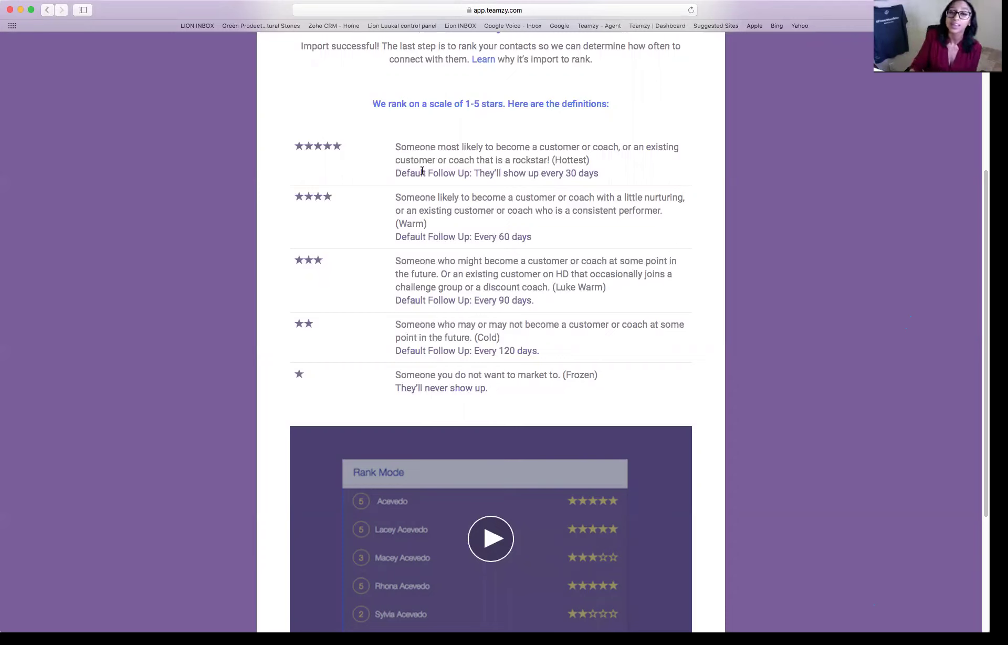
- Highlight the star follow-up intervals: 5-star 30 days, 4-star 60, 3-star 90, 2-star 120
left_click_drag(395, 175, 610, 183)
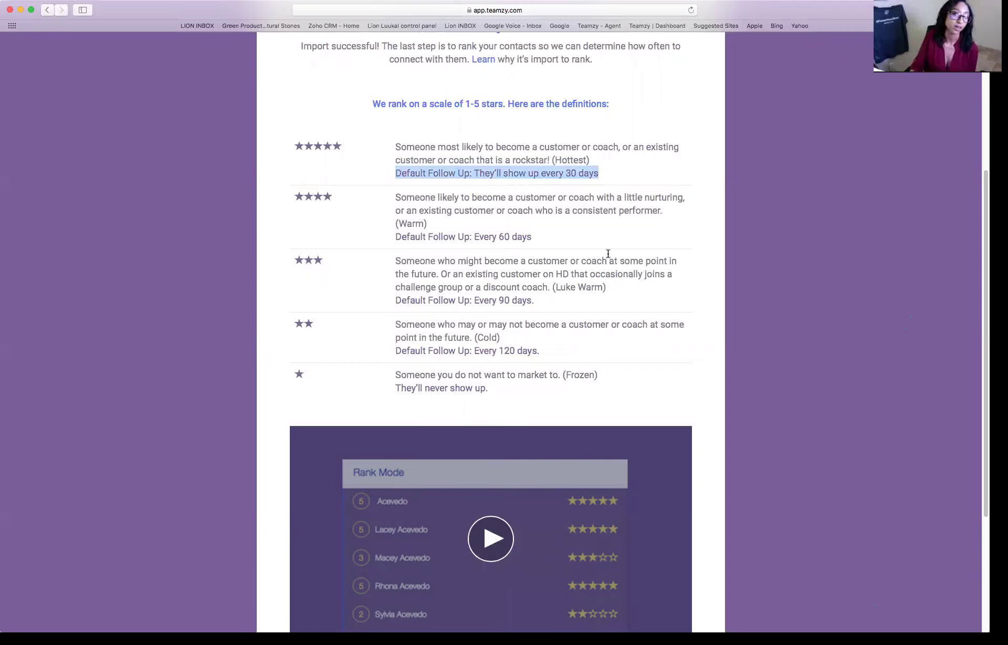
left_click_drag(532, 237, 392, 240)
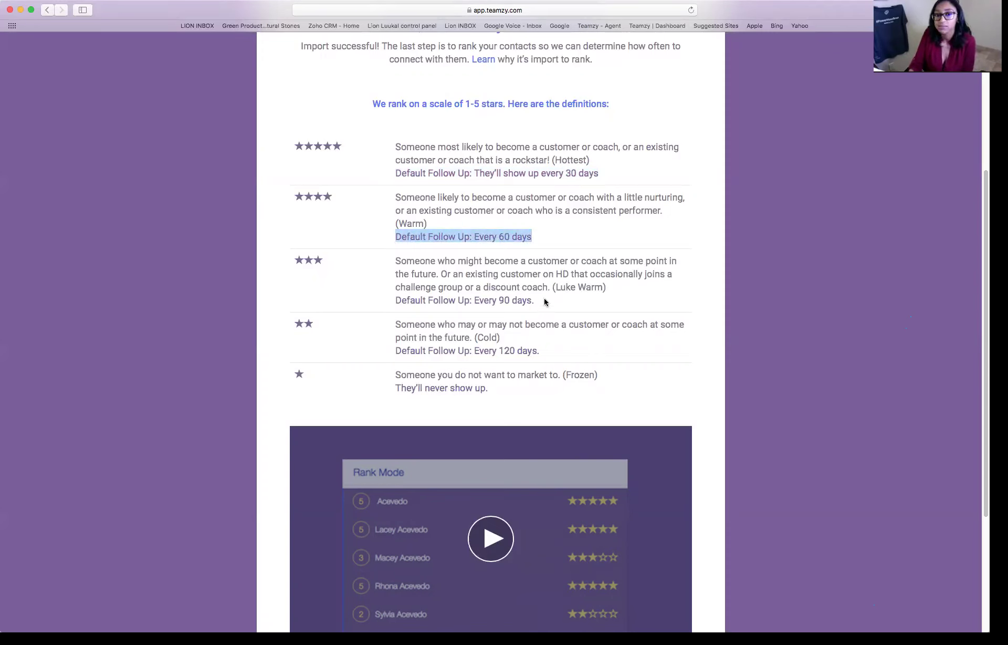
left_click_drag(545, 301, 381, 295)
left_click(381, 296)
left_click_drag(545, 353, 396, 353)
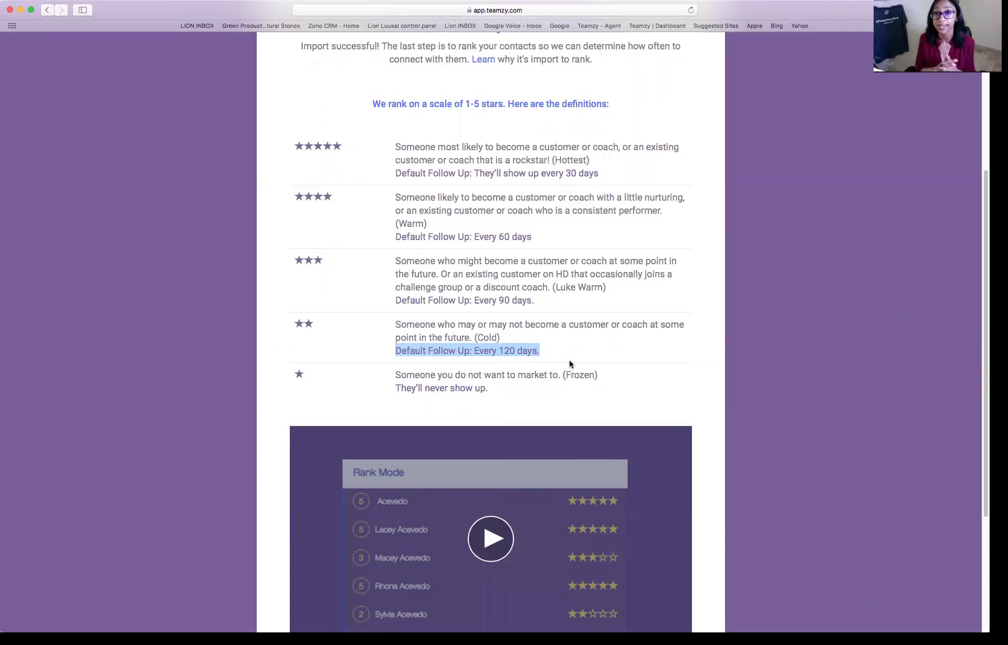
- Finish the wizard with Rank, then highlight the Team page's All heading and Rank Mode label
scroll(490, 336, "down", 5)
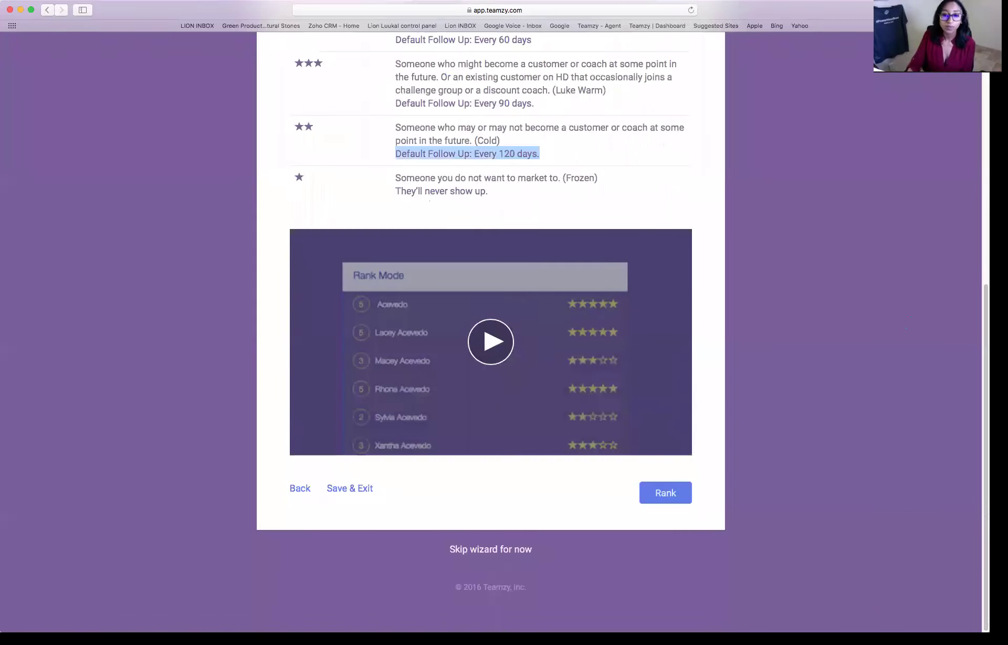
left_click(665, 492)
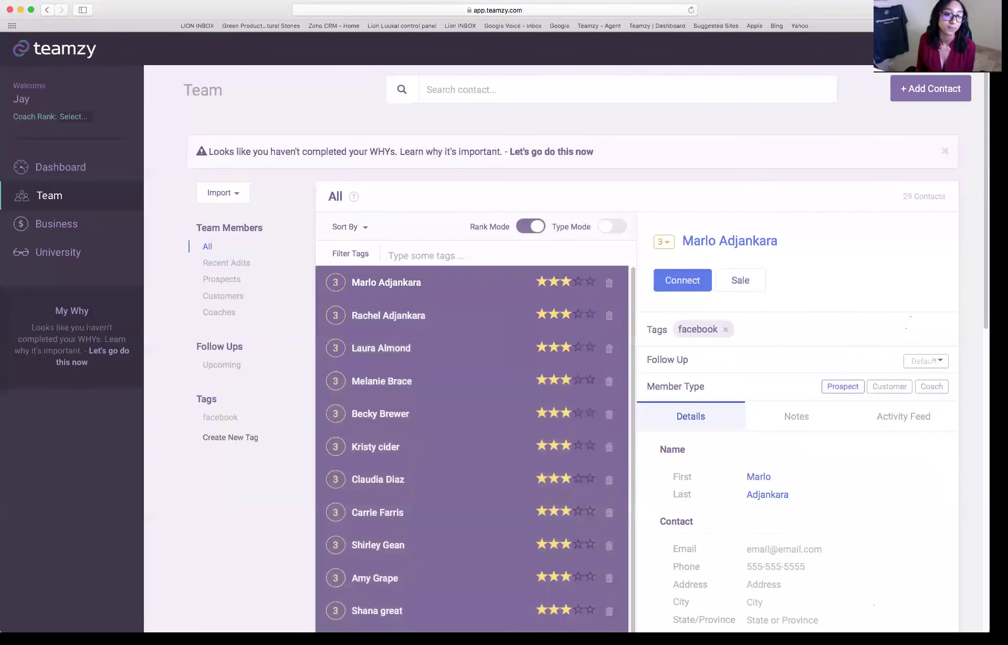
scroll(566, 348, "down", 3)
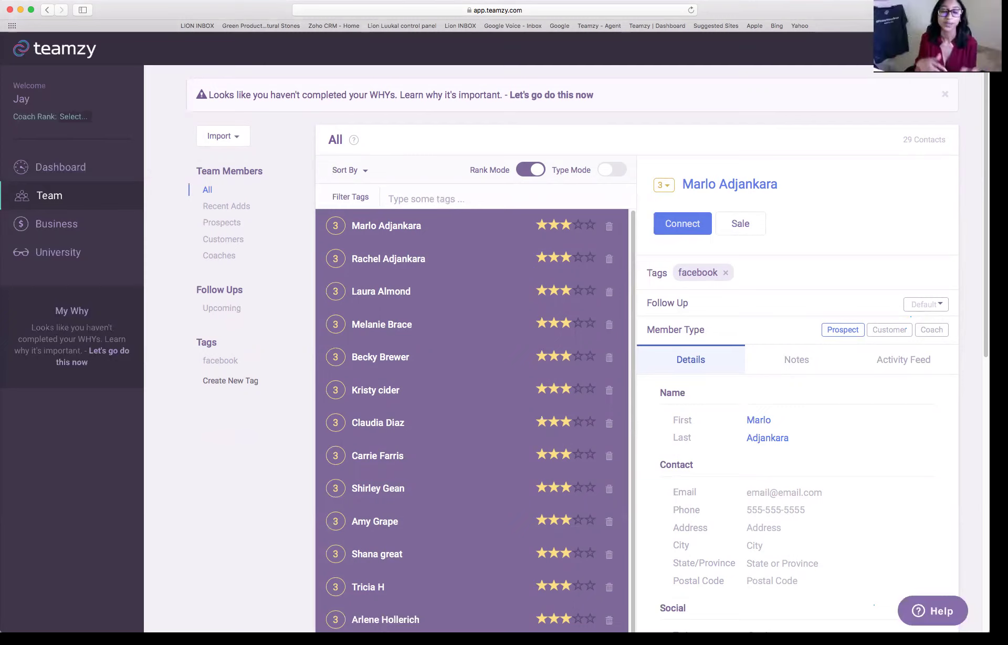
left_click_drag(321, 144, 345, 143)
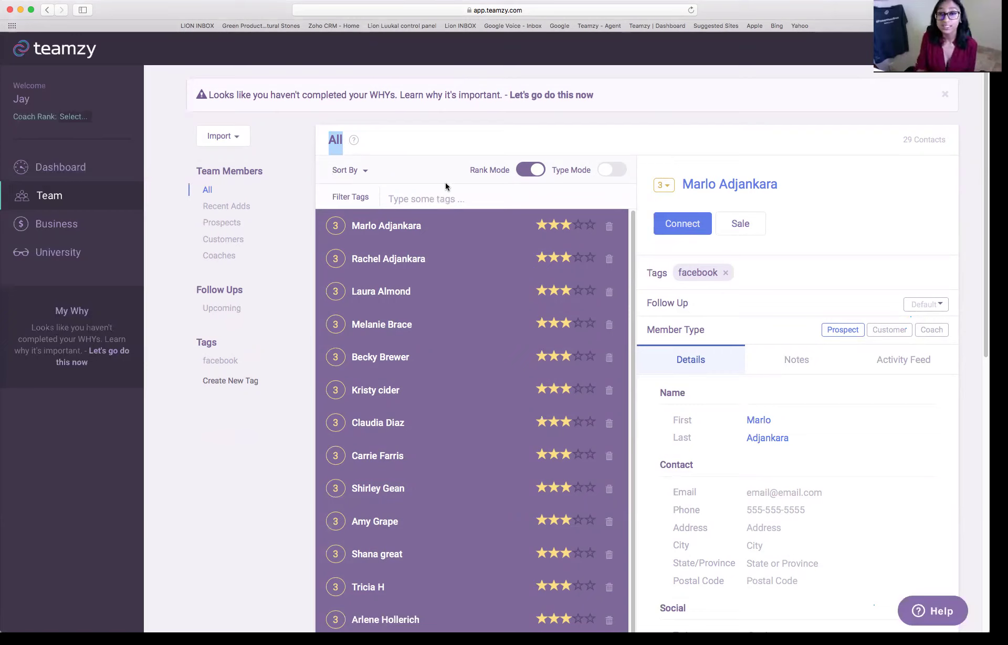
left_click_drag(469, 173, 509, 175)
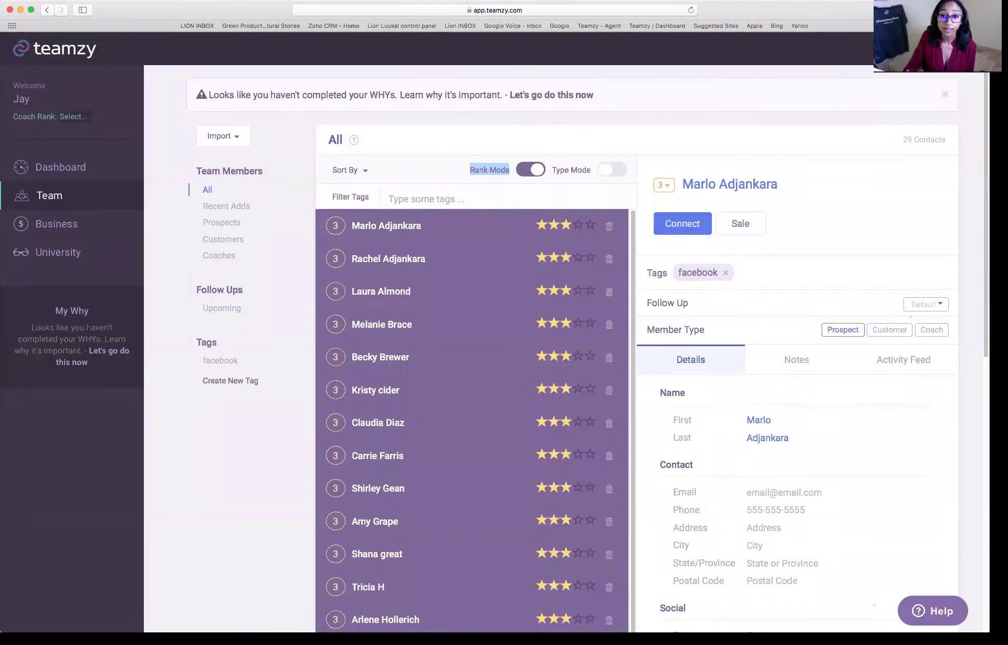
scroll(579, 320, "down", 2)
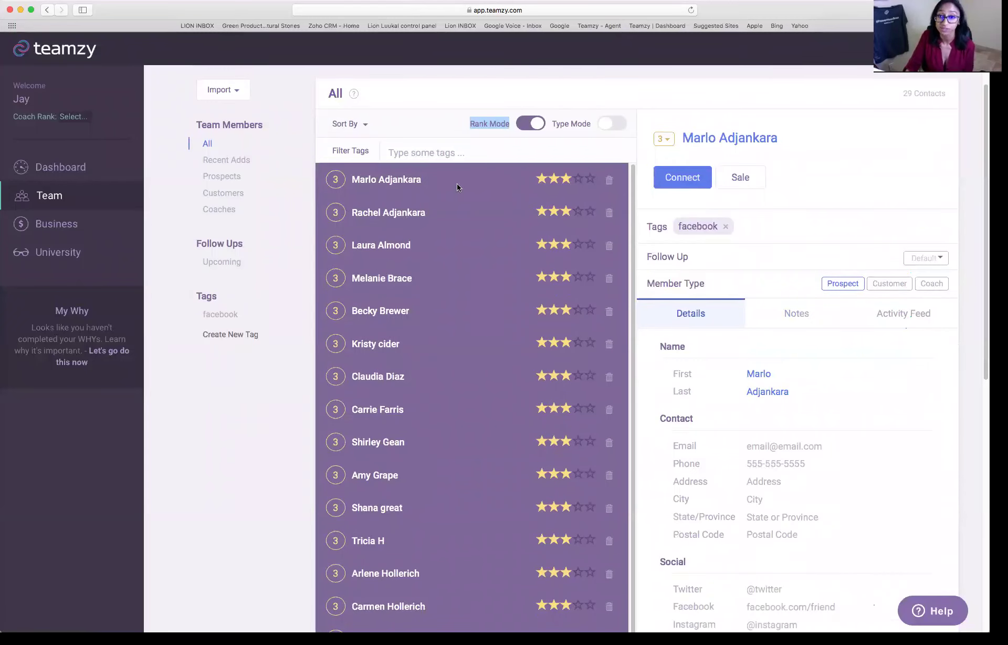
- Rank the first contact 4 stars and the second 2 stars, and delete the third contact
left_click(578, 179)
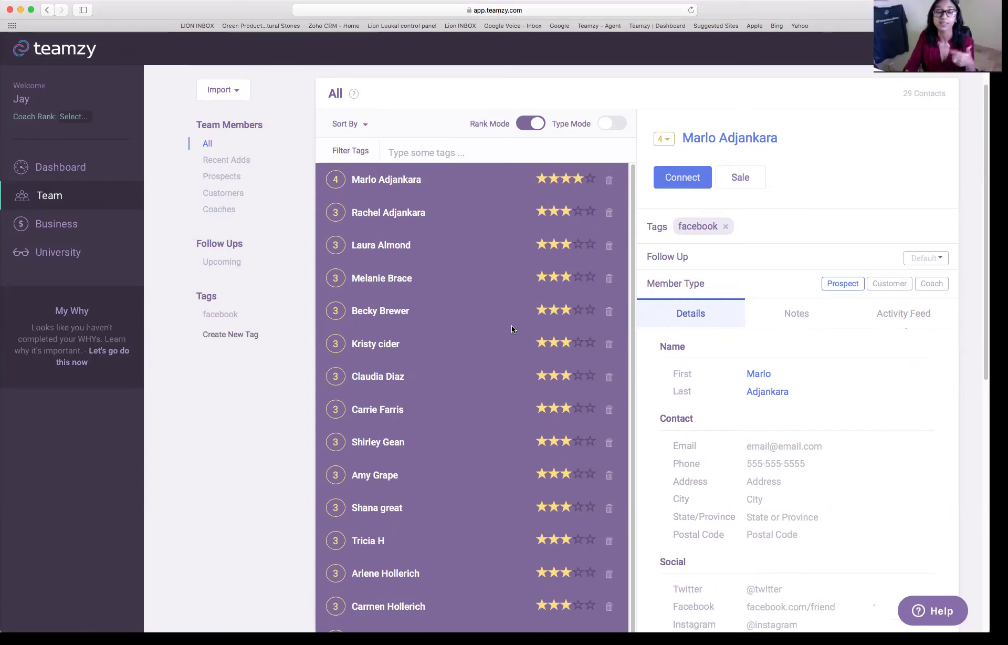
left_click(554, 211)
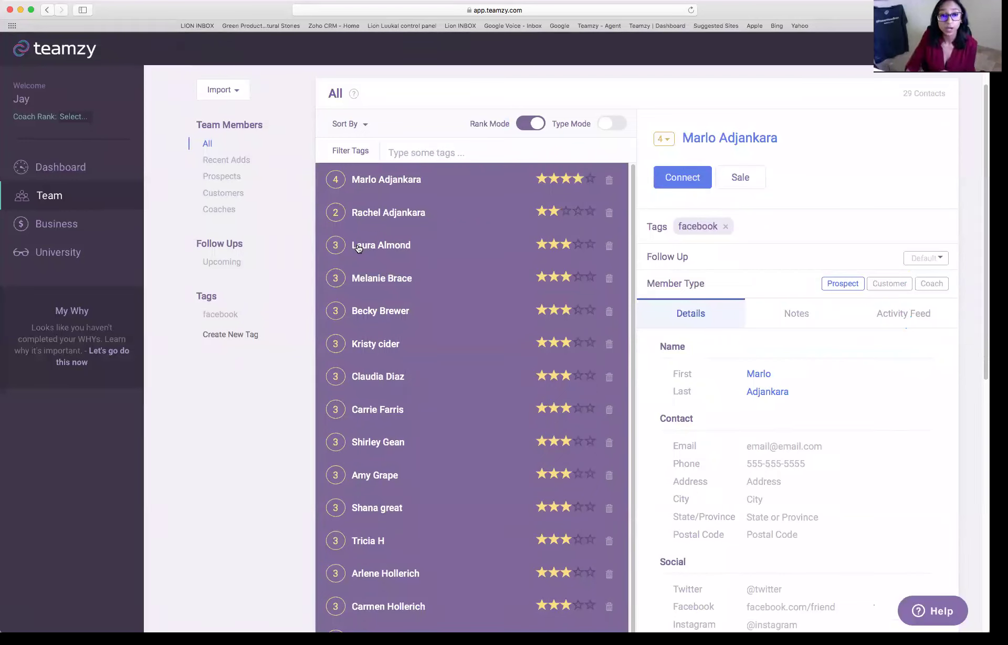
left_click(607, 246)
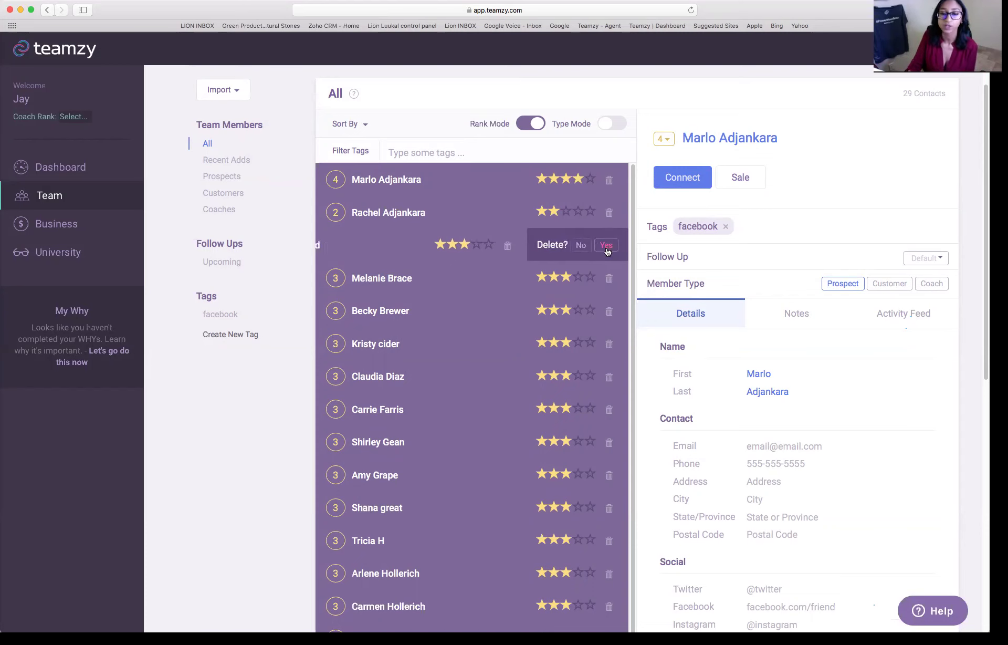
left_click(607, 245)
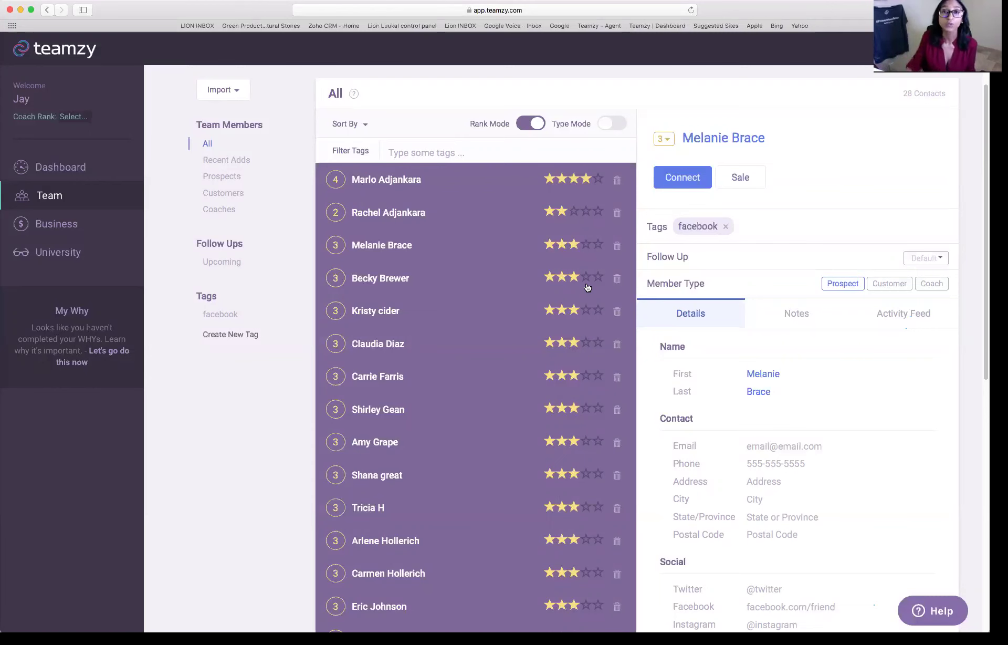
- Raise three mid-list contacts from 3 stars to 5, 4 and 5 stars
scroll(581, 343, "down", 4)
scroll(539, 381, "down", 2)
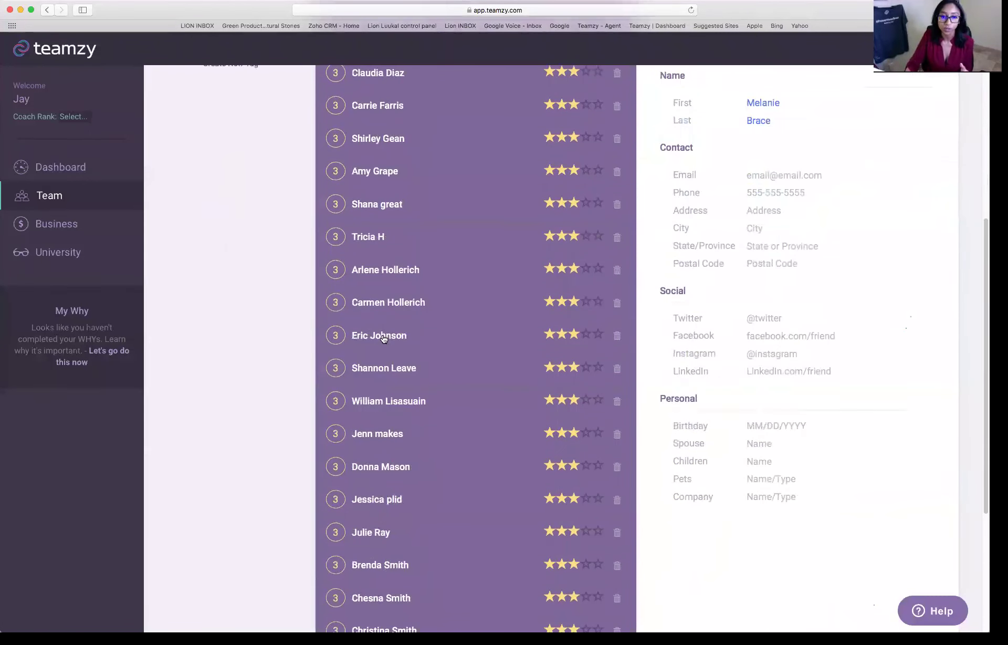
left_click(598, 334)
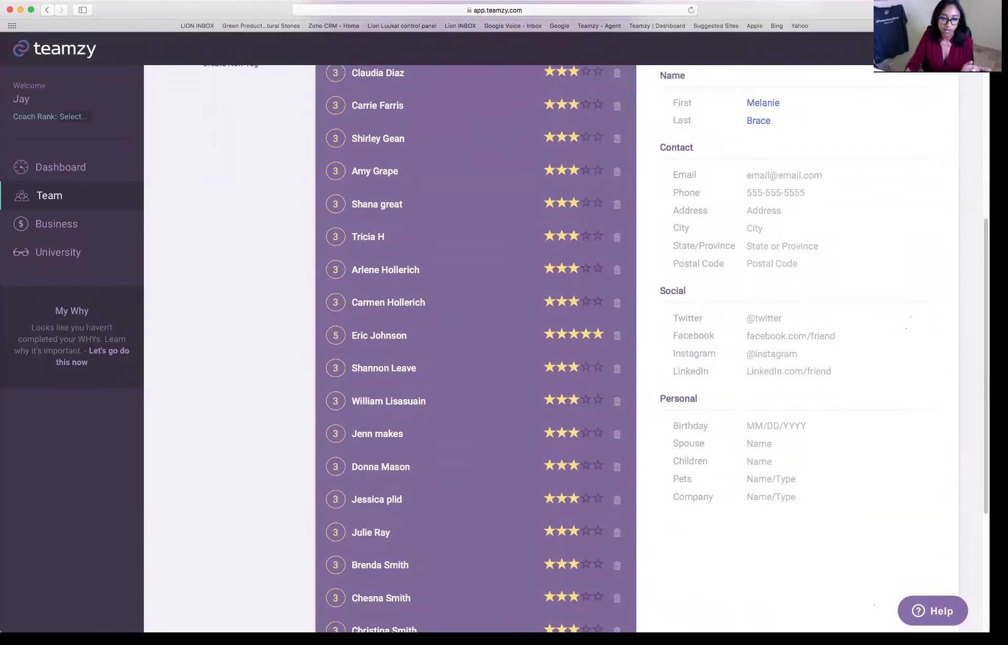
left_click(586, 432)
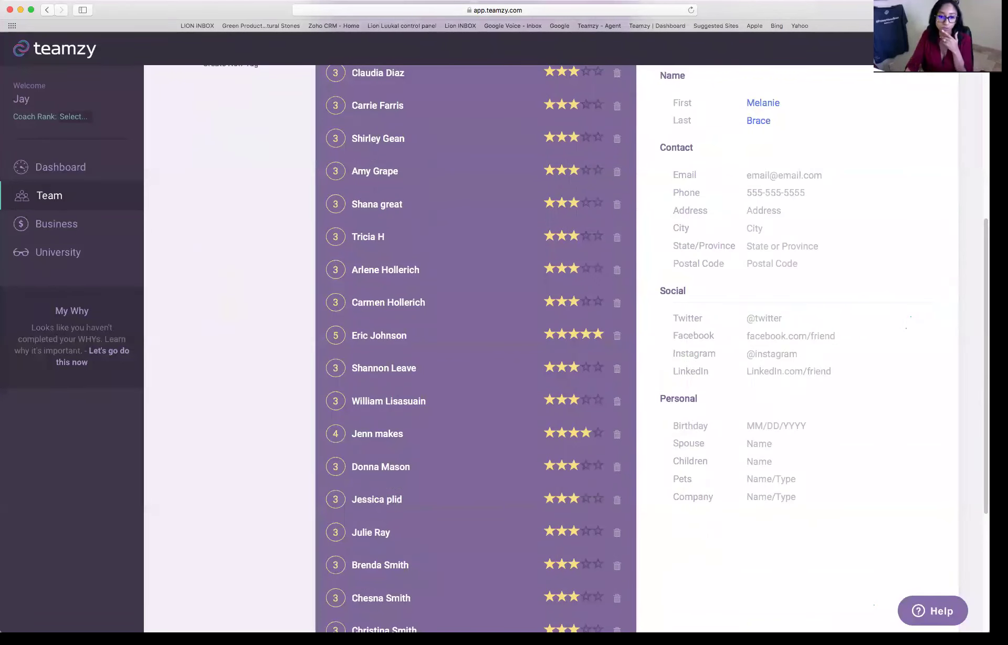
left_click(598, 401)
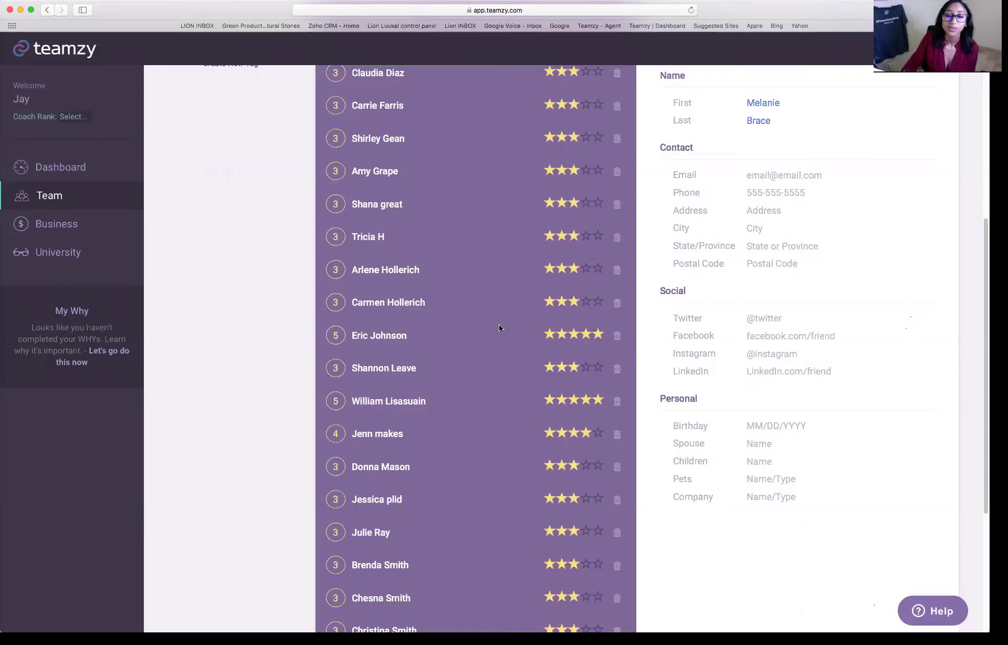
- Turn on Type Mode so the list shows each contact's member type
scroll(512, 336, "up", 5)
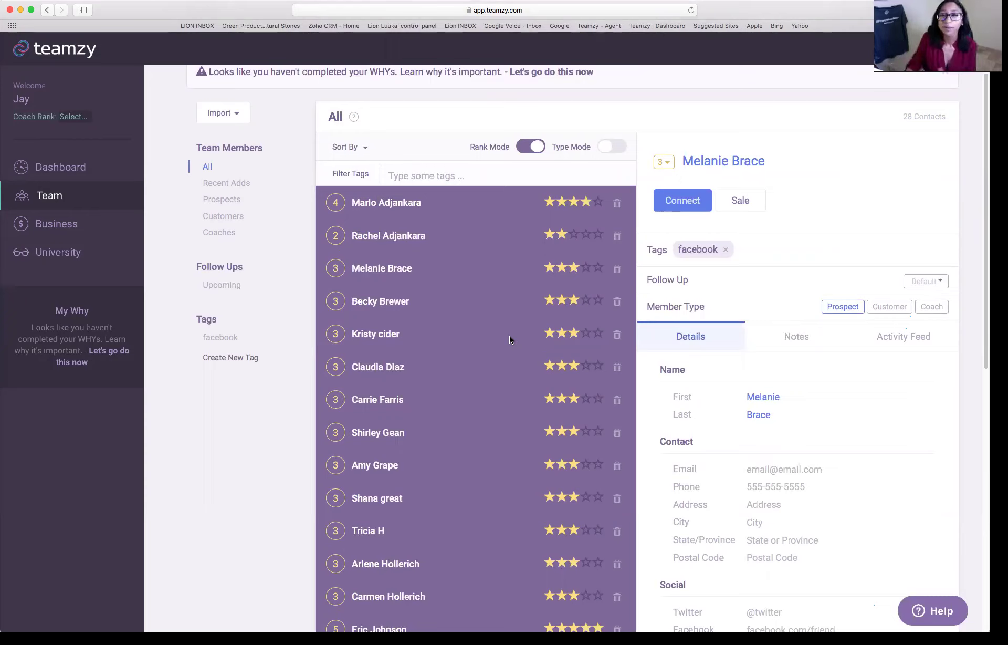
left_click(608, 150)
double_click(604, 150)
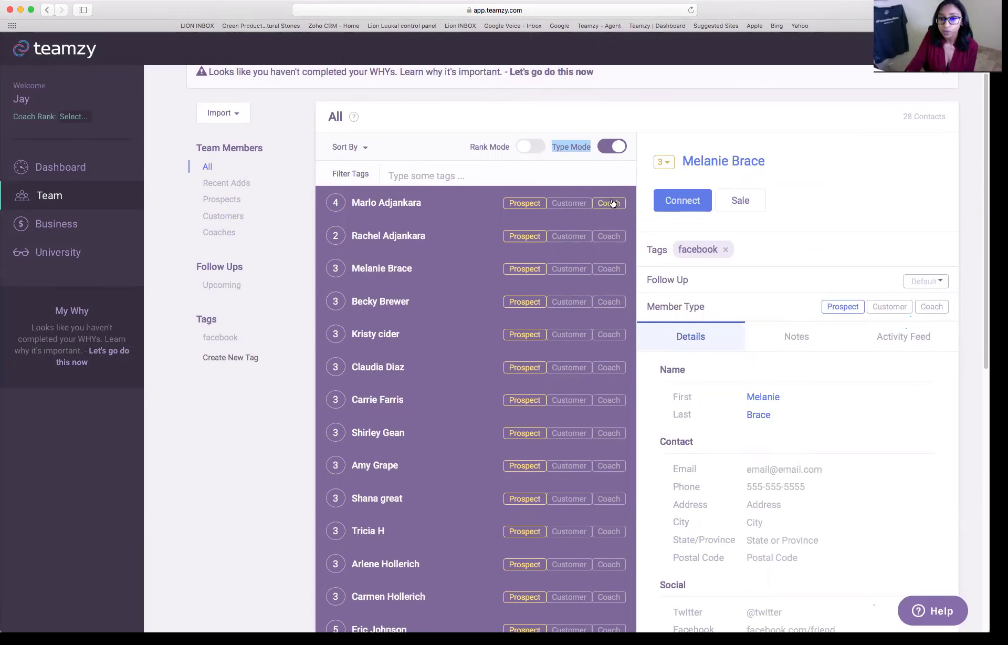
- Mark the third, fourth and a lower contact as Customers, and two mid-list contacts as Coaches
scroll(653, 216, "down", 3)
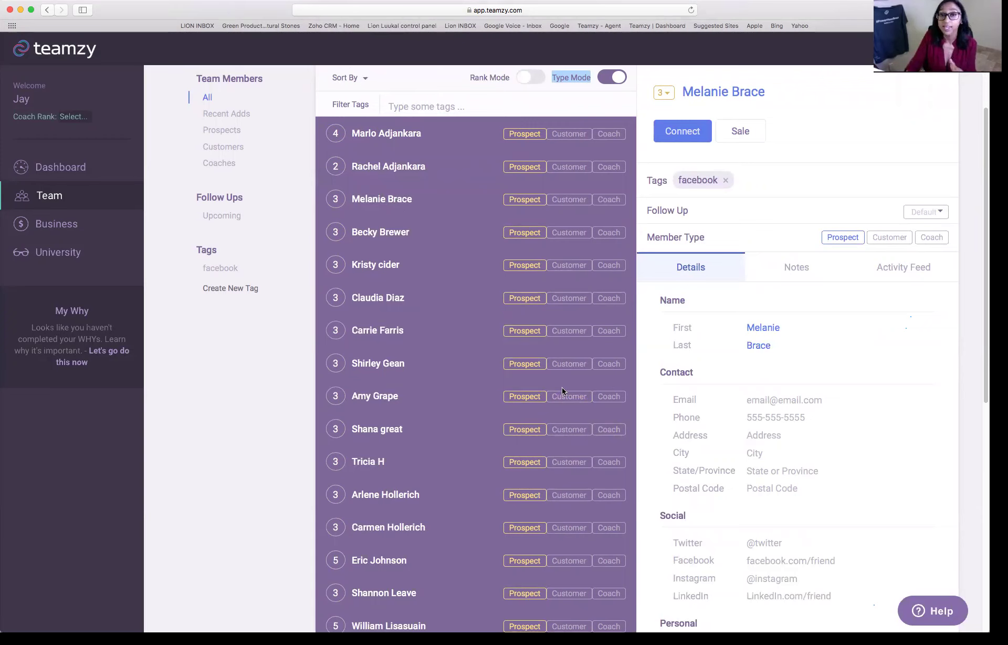
left_click(578, 205)
left_click(570, 233)
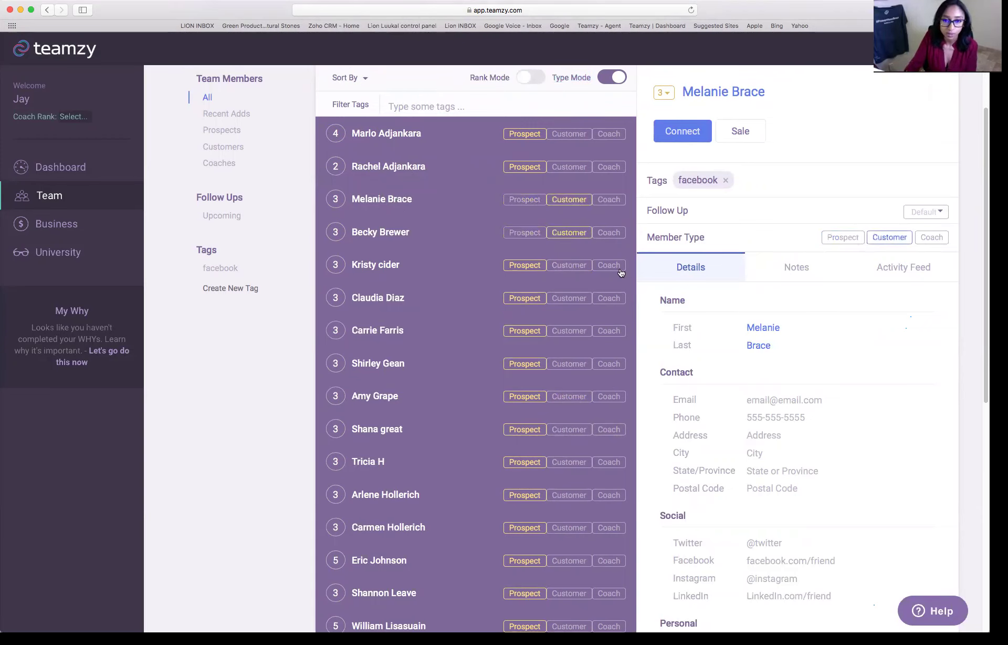
scroll(546, 408, "down", 4)
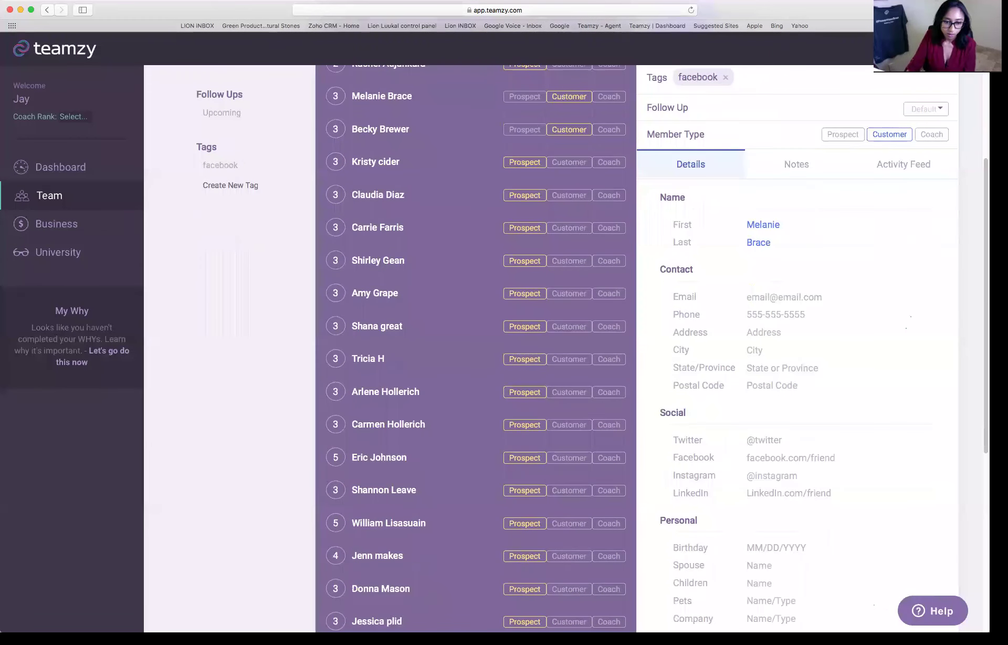
scroll(569, 523, "down", 1)
left_click(569, 506)
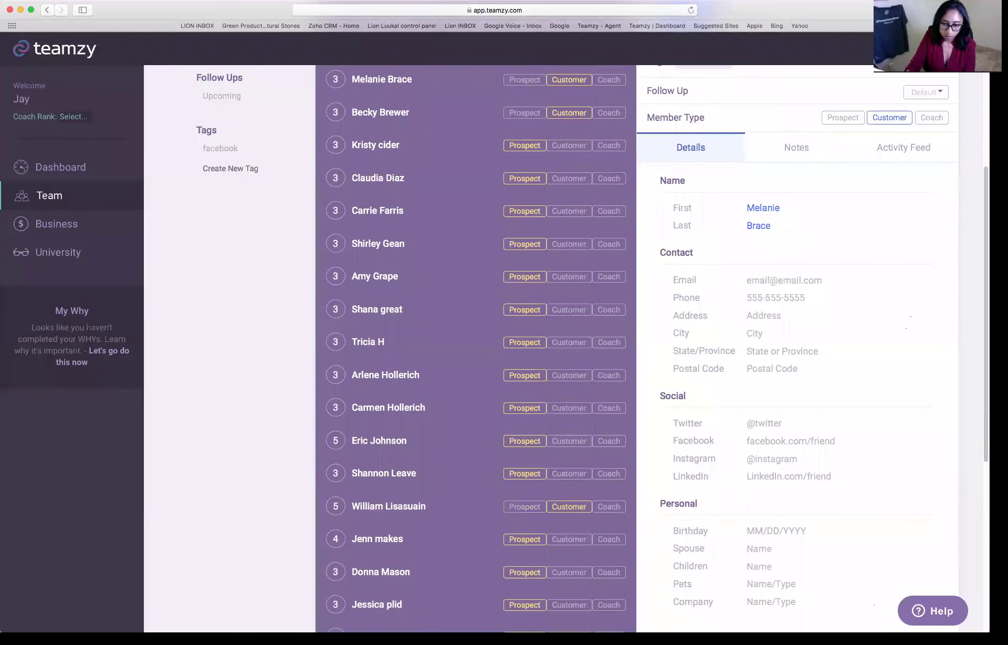
scroll(609, 428, "up", 1)
left_click(608, 363)
left_click(608, 395)
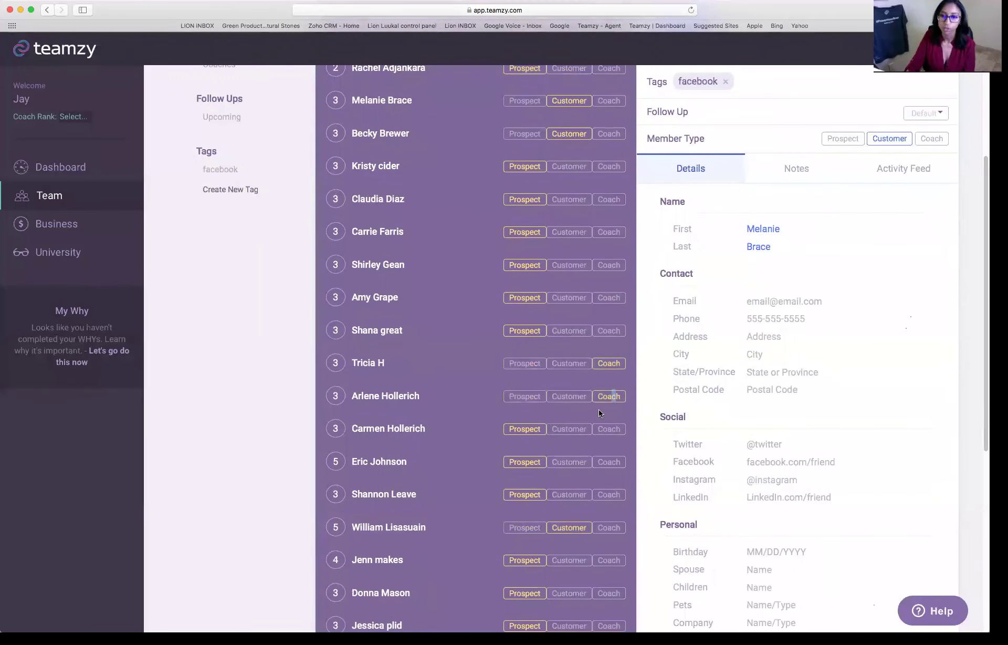
- Switch the list back to Rank Mode and lower the third contact to 1 star
scroll(608, 399, "up", 3)
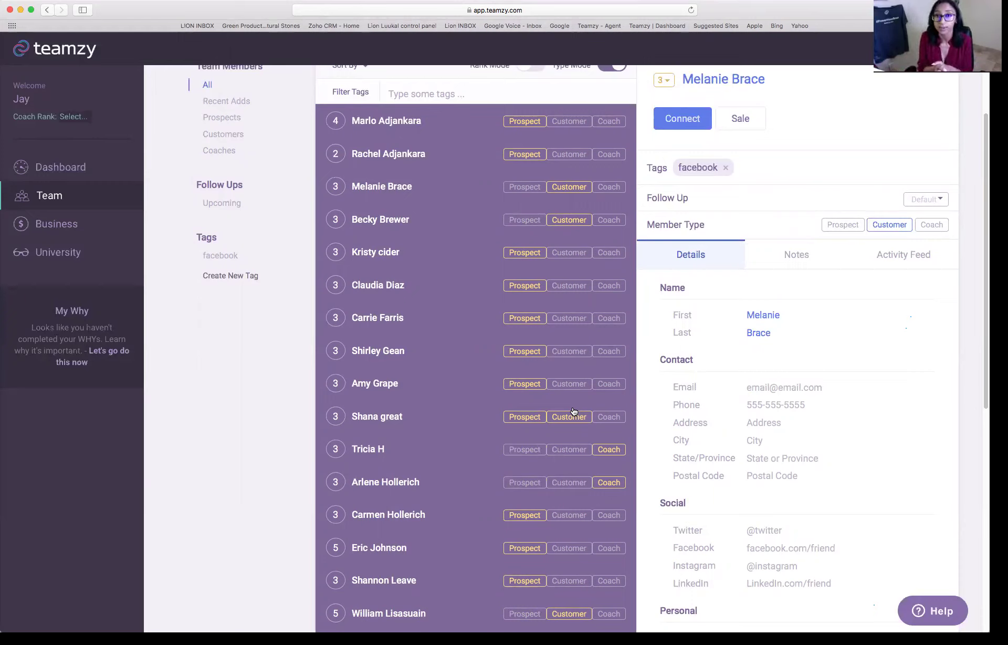
scroll(574, 408, "up", 2)
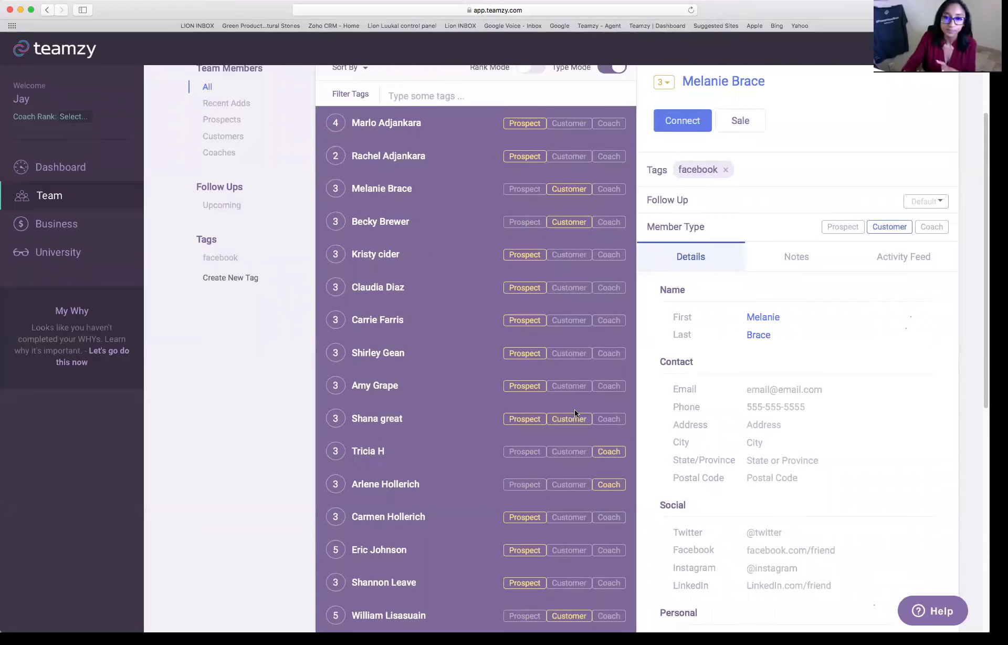
left_click(532, 116)
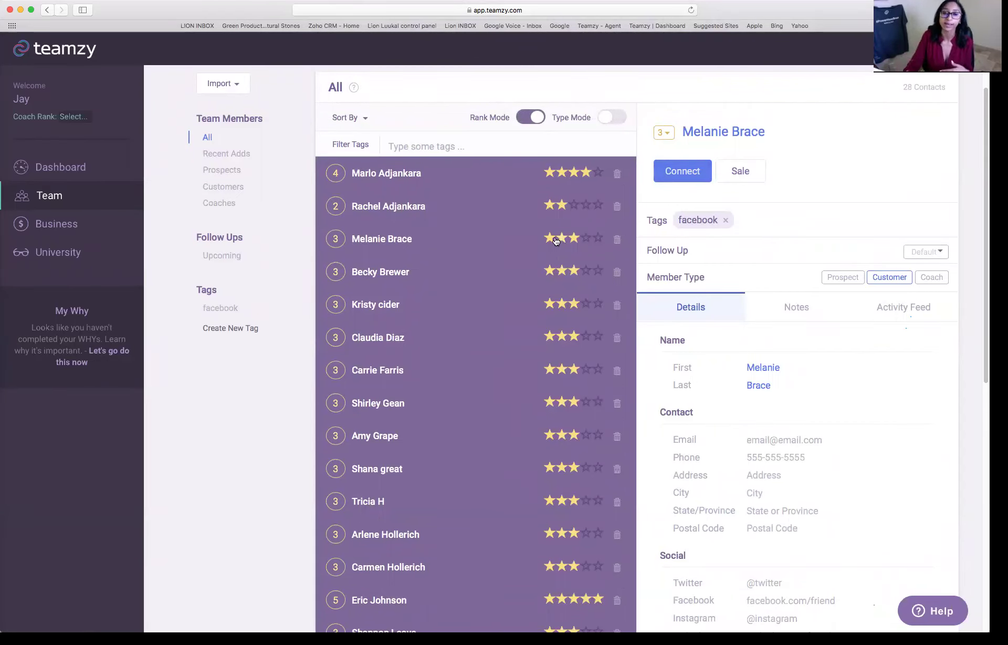
key("1")
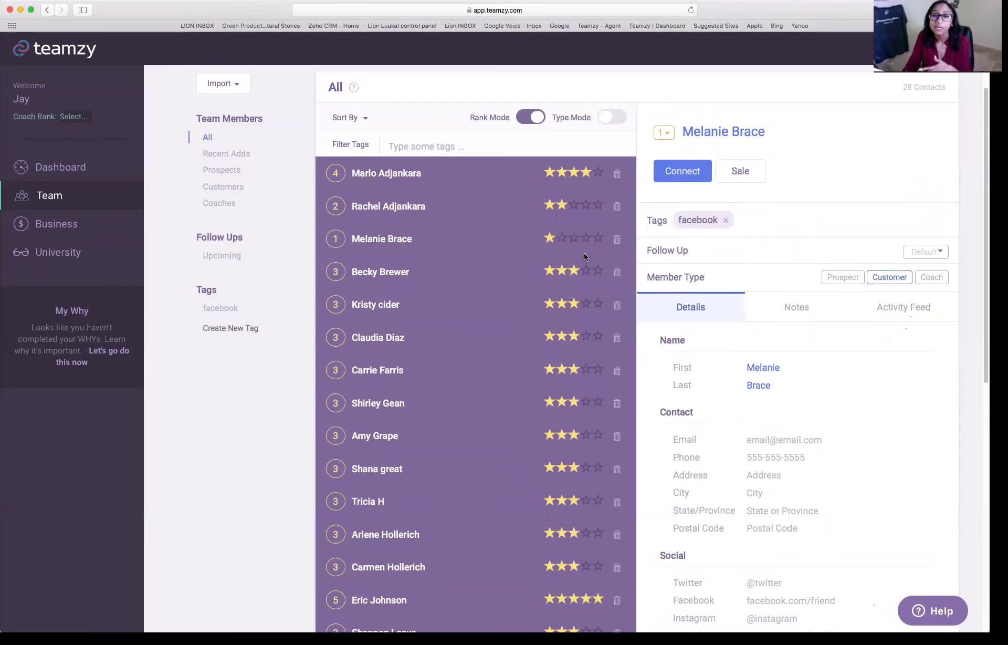
- Open the second contact's record and save the contact's email address in its Email field
left_click(403, 210)
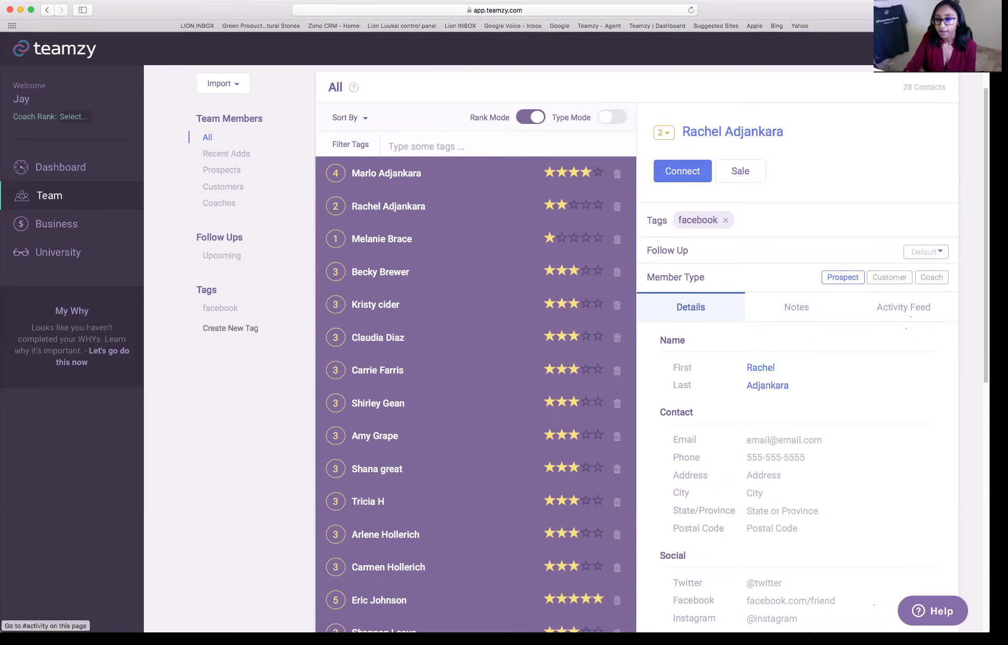
scroll(476, 368, "down", 2)
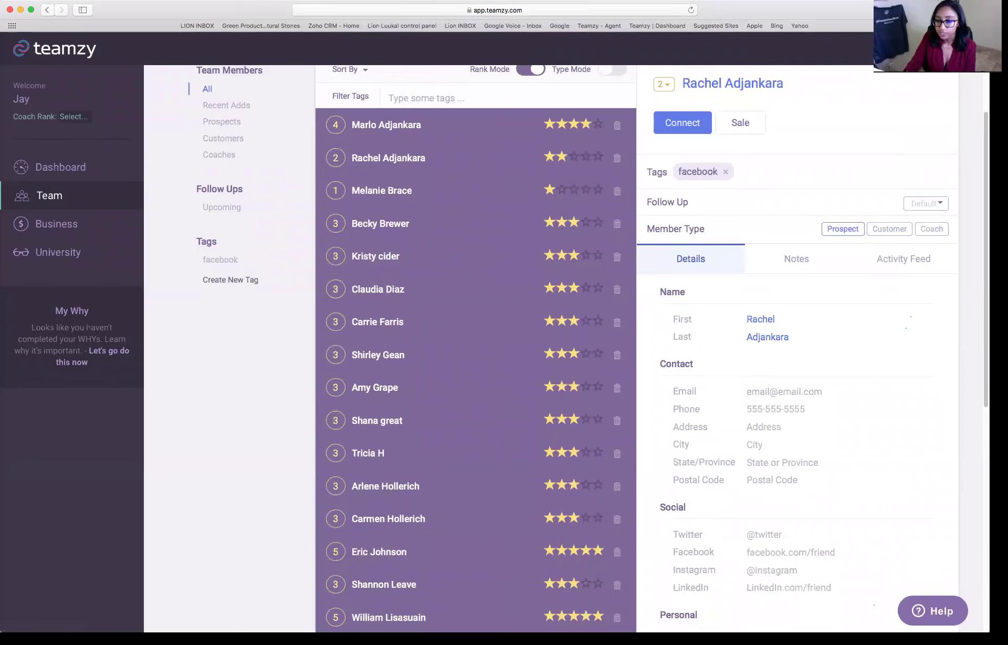
scroll(475, 367, "down", 1)
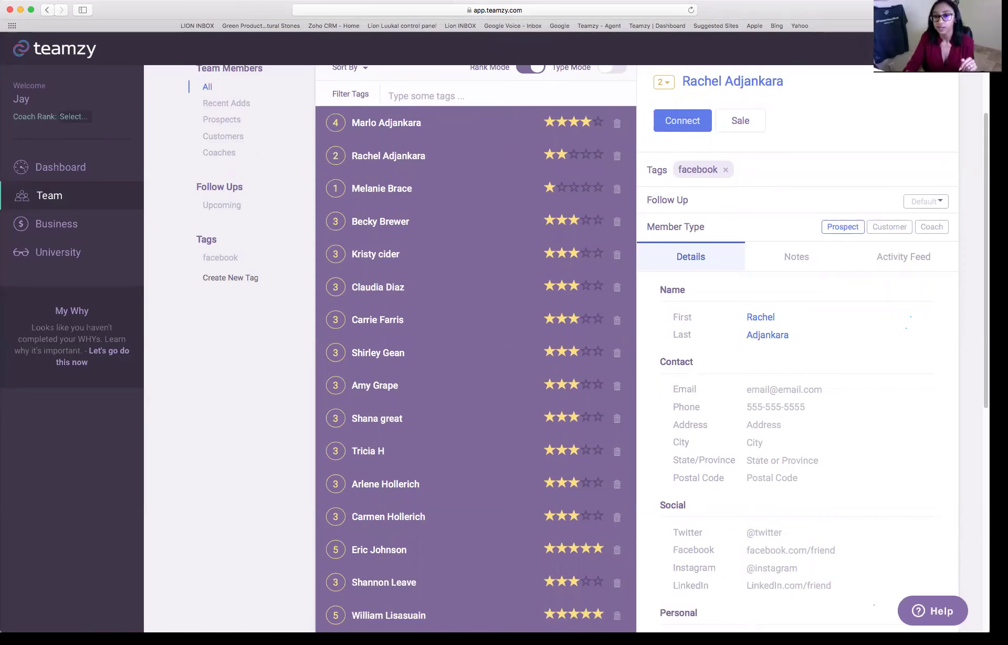
left_click(784, 389)
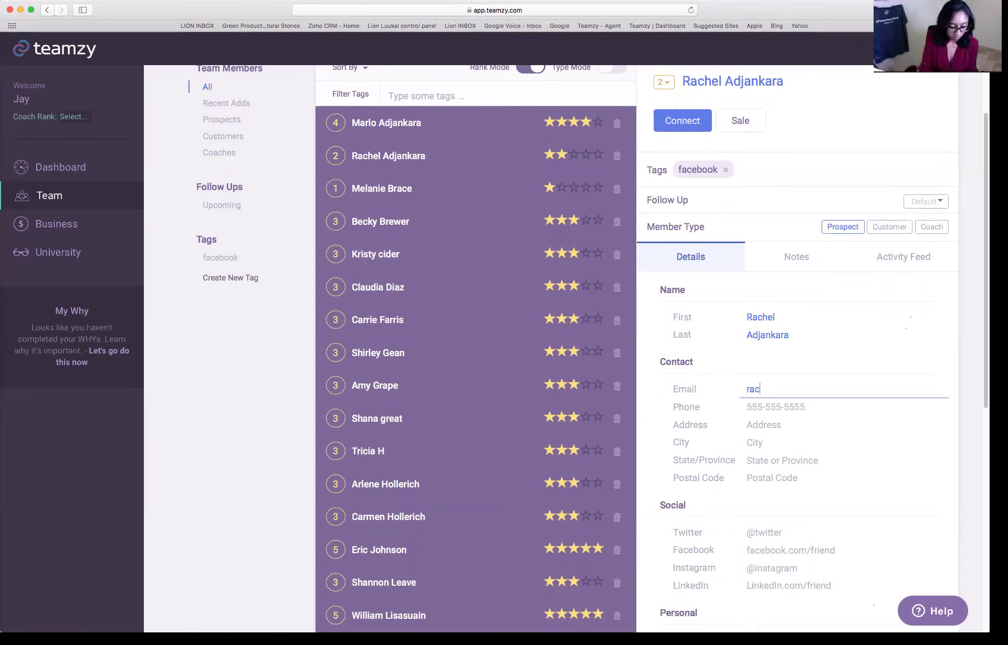
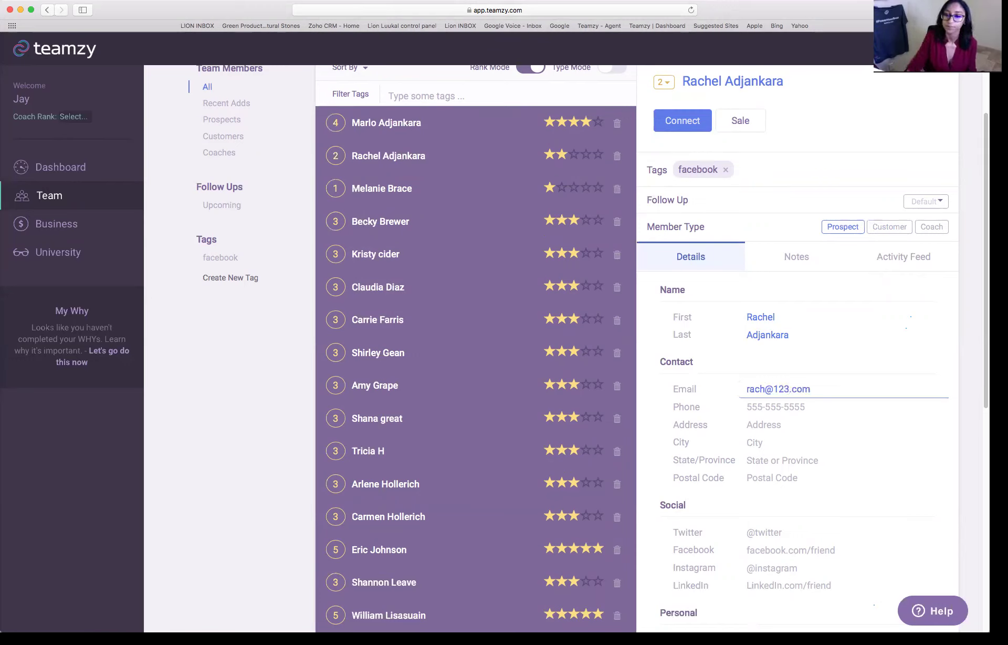
left_click(764, 424)
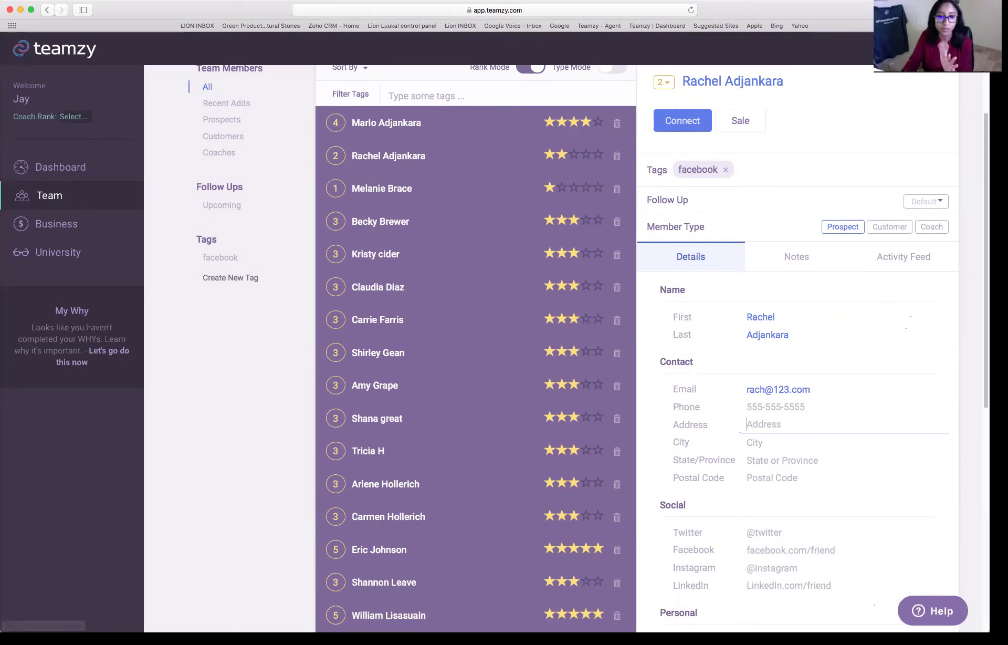
left_click(411, 320)
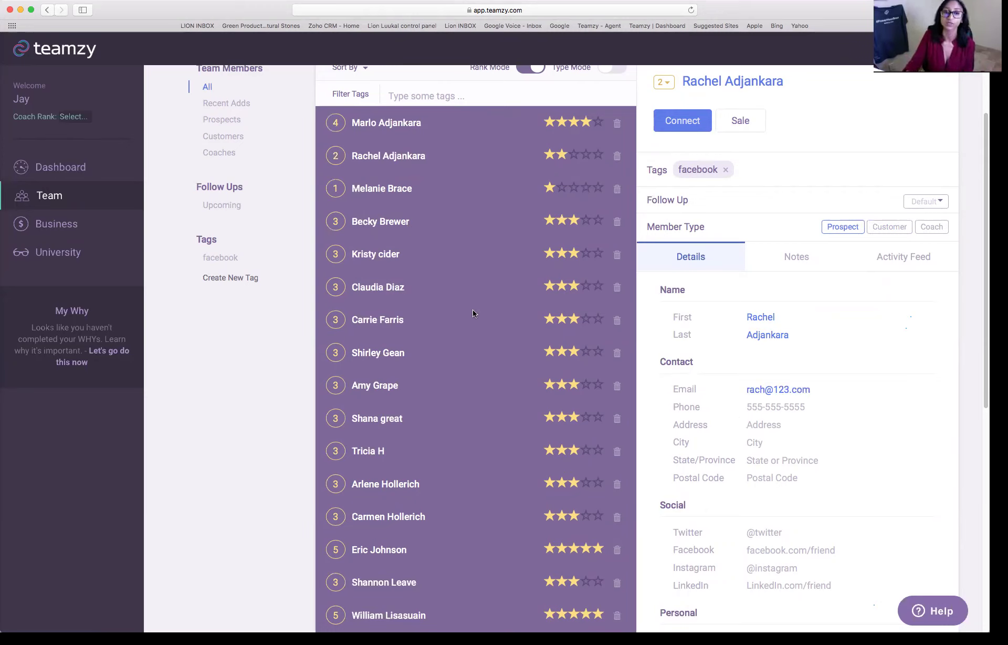
- Open the sixth contact's record and save the contact's phone number in its Phone field
left_click(372, 288)
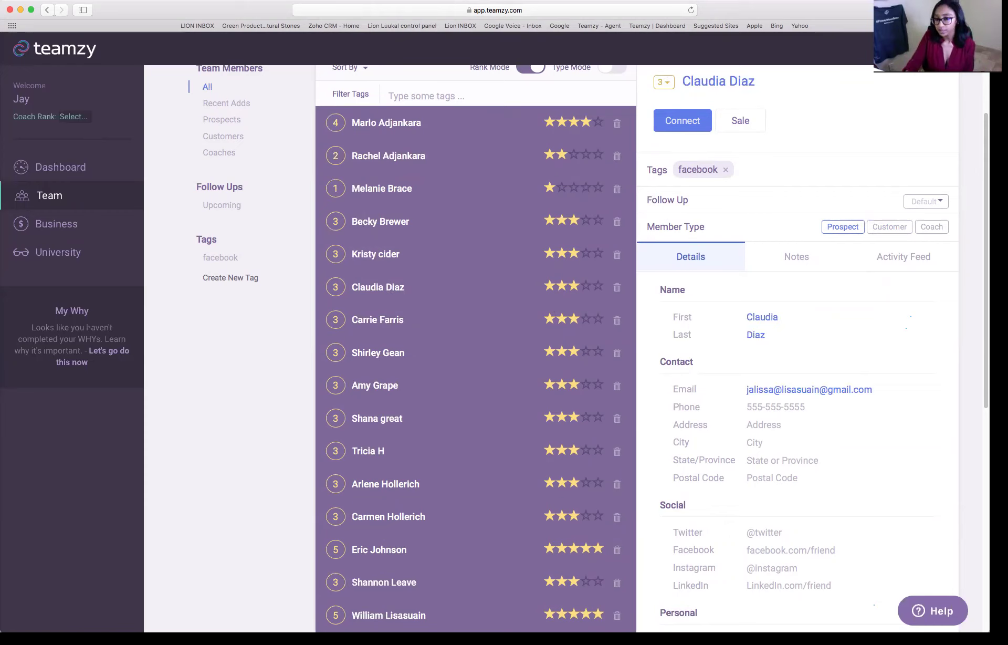
scroll(777, 394, "down", 1)
left_click(772, 394)
type("123-5698")
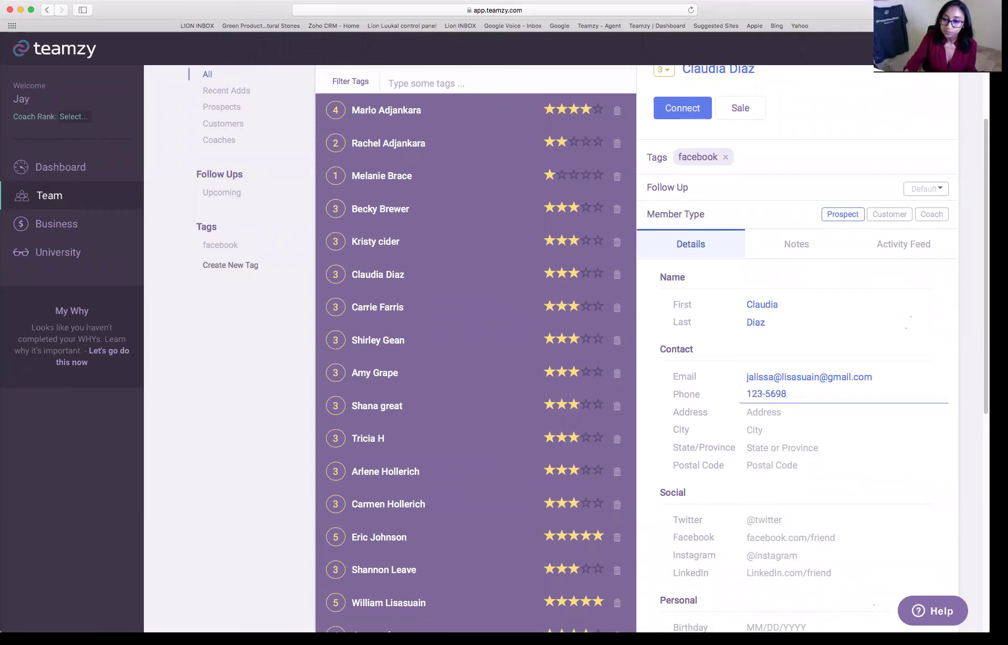
left_click(771, 477)
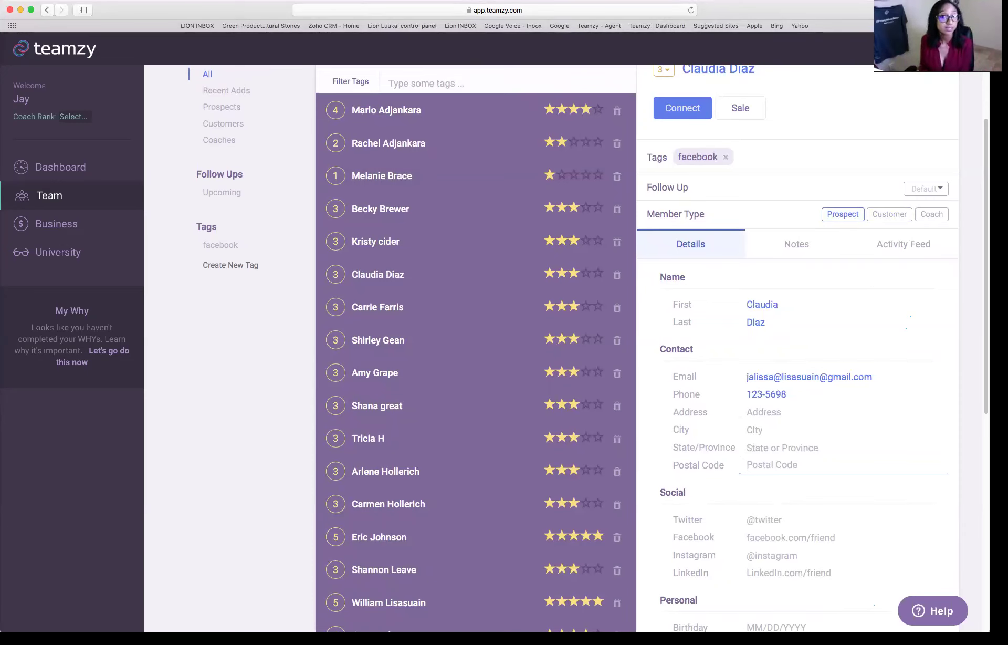
scroll(567, 346, "down", 3)
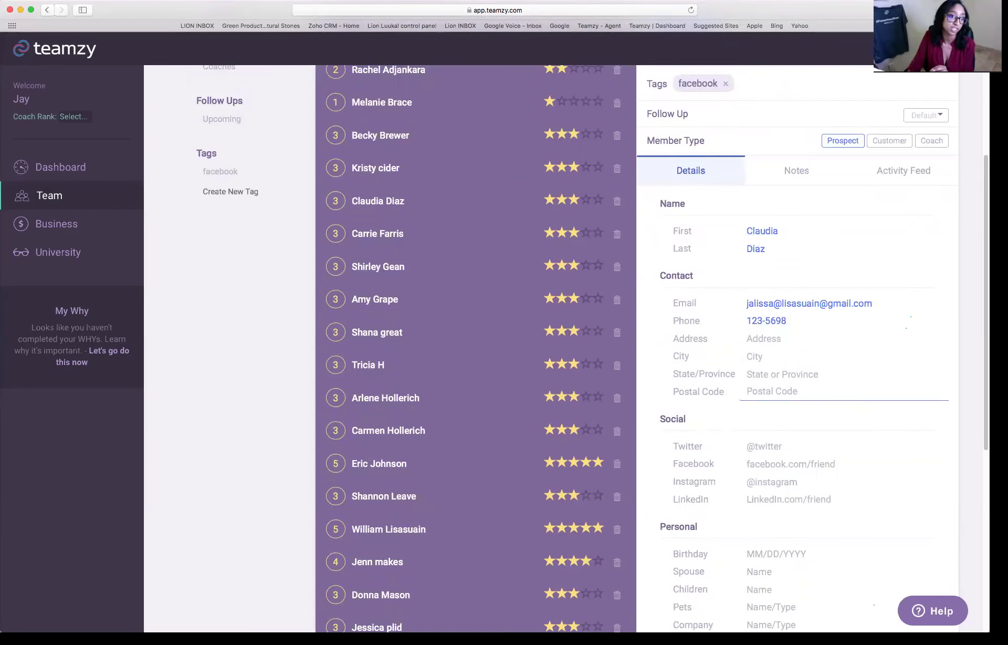
scroll(664, 352, "down", 5)
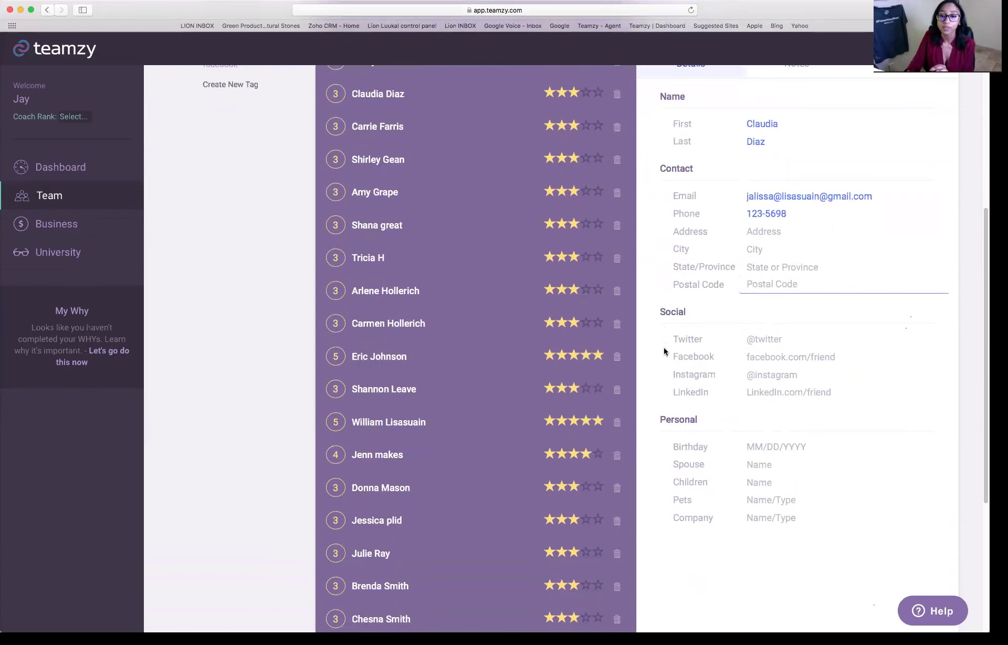
scroll(664, 352, "down", 4)
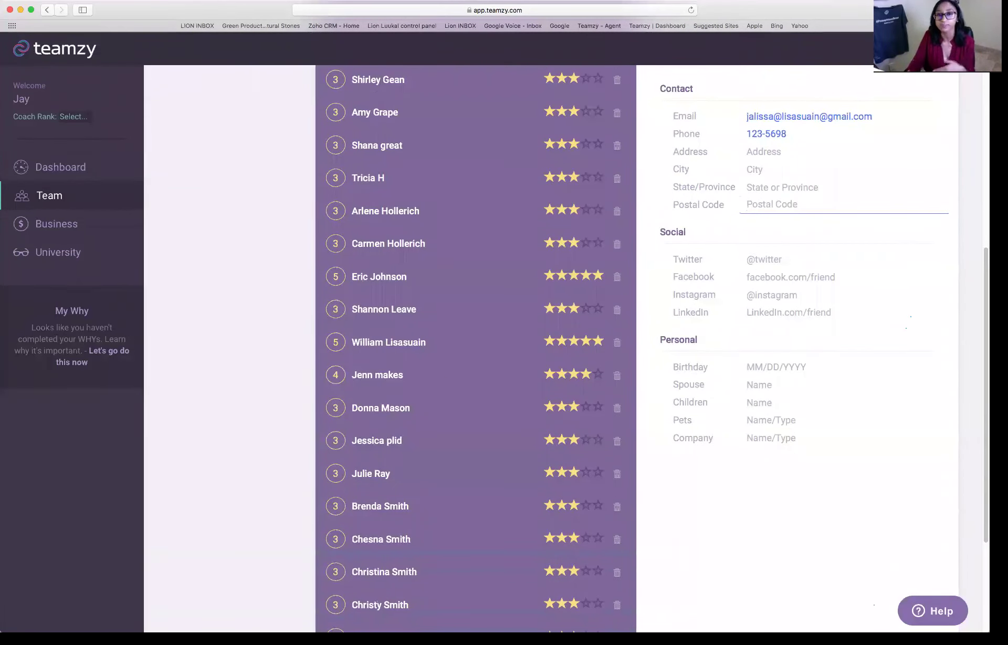
scroll(664, 352, "up", 15)
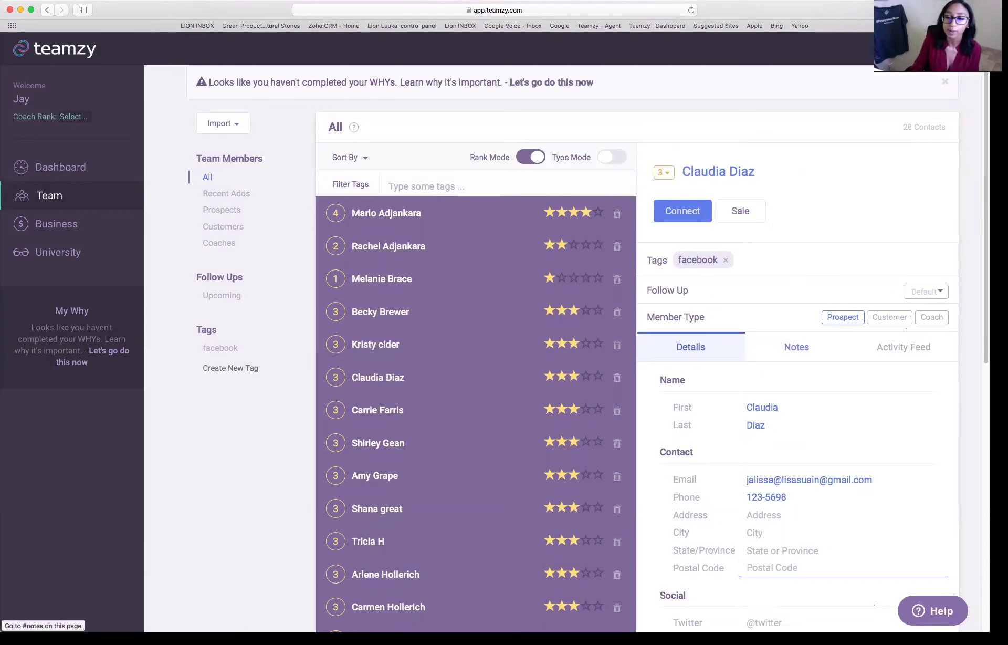
left_click(796, 347)
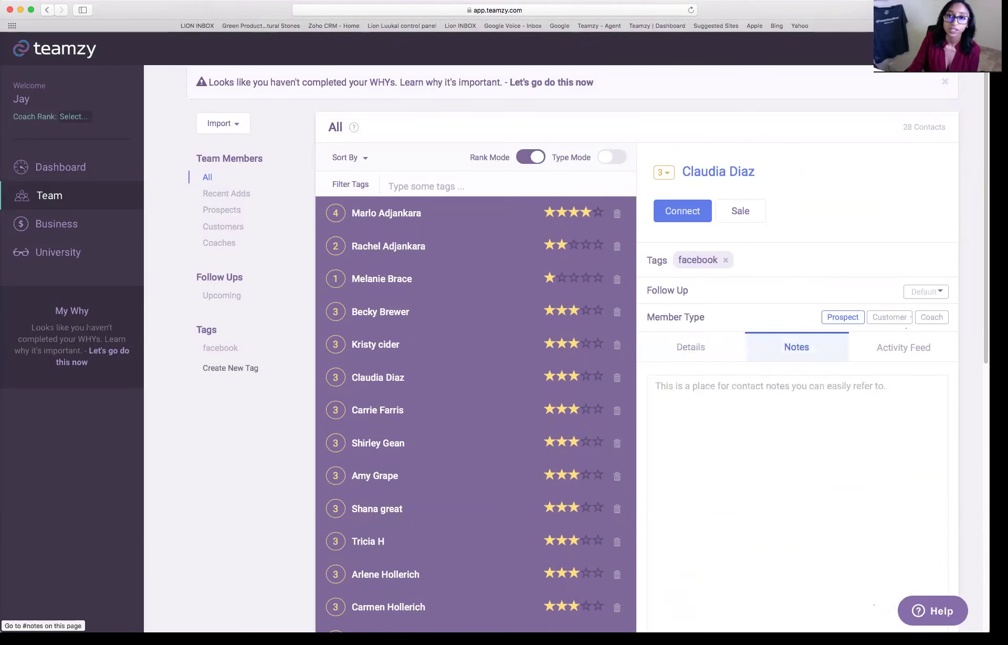
scroll(578, 367, "down", 3)
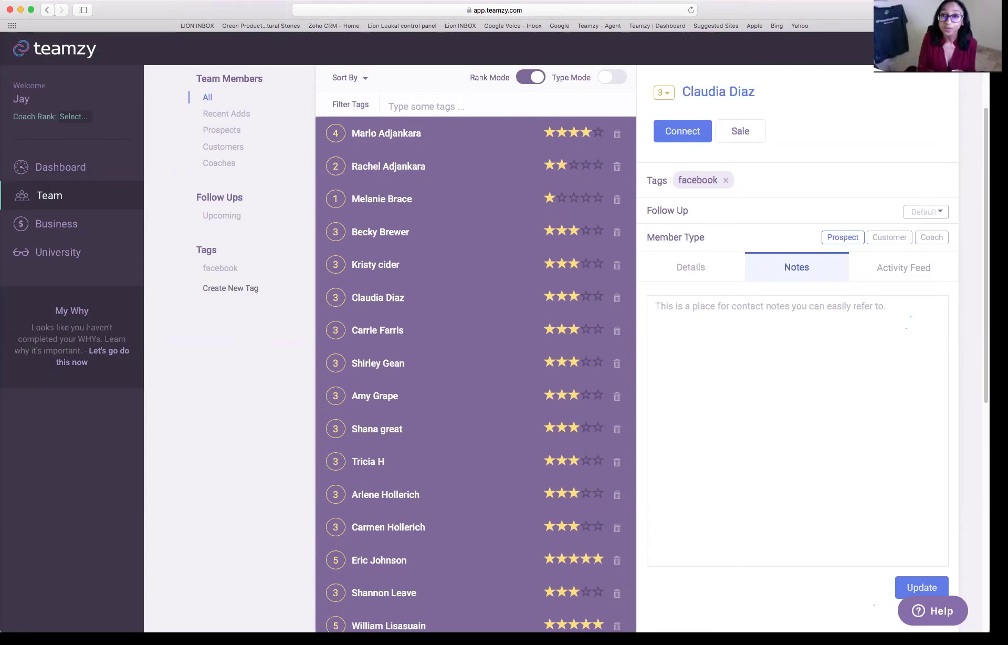
left_click(691, 266)
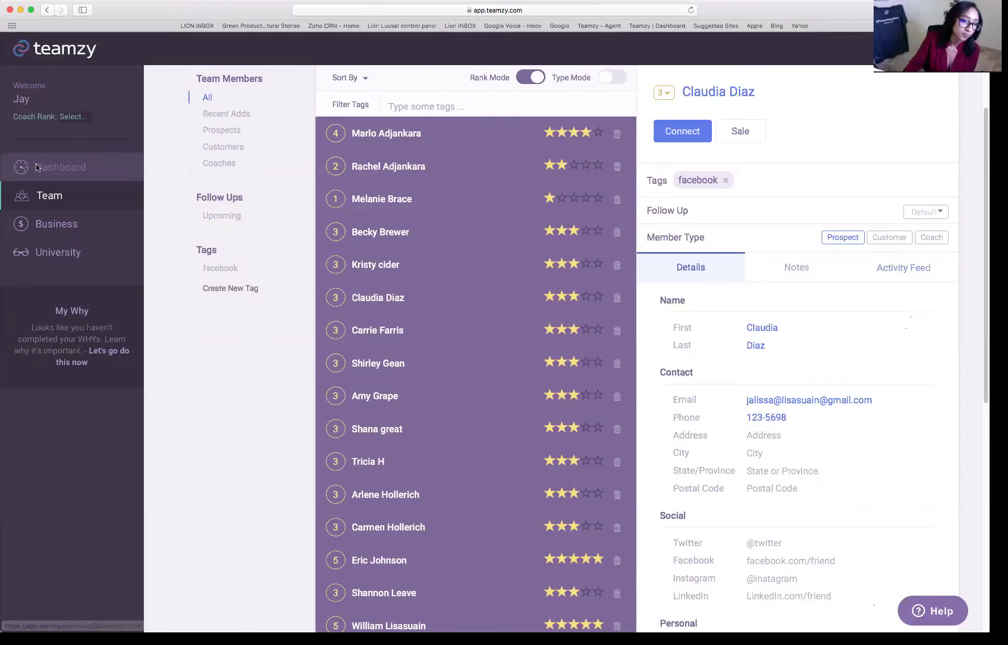
- Open the Dashboard and highlight the remaining prospect, customer and coach connect counts
left_click(115, 167)
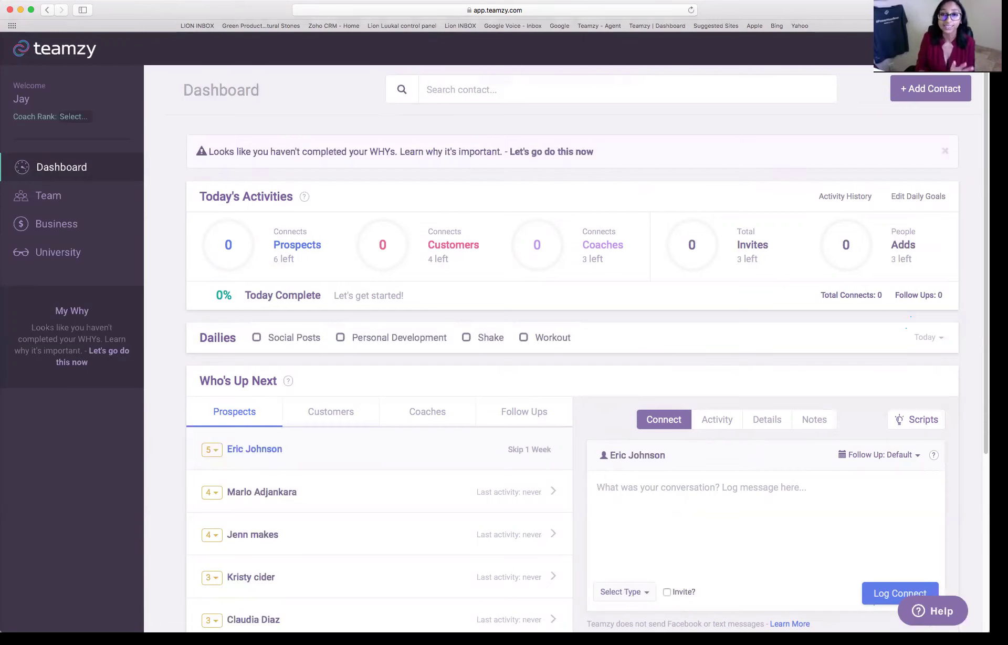
mouse_move(265, 258)
left_click_drag(272, 260, 304, 261)
mouse_move(333, 292)
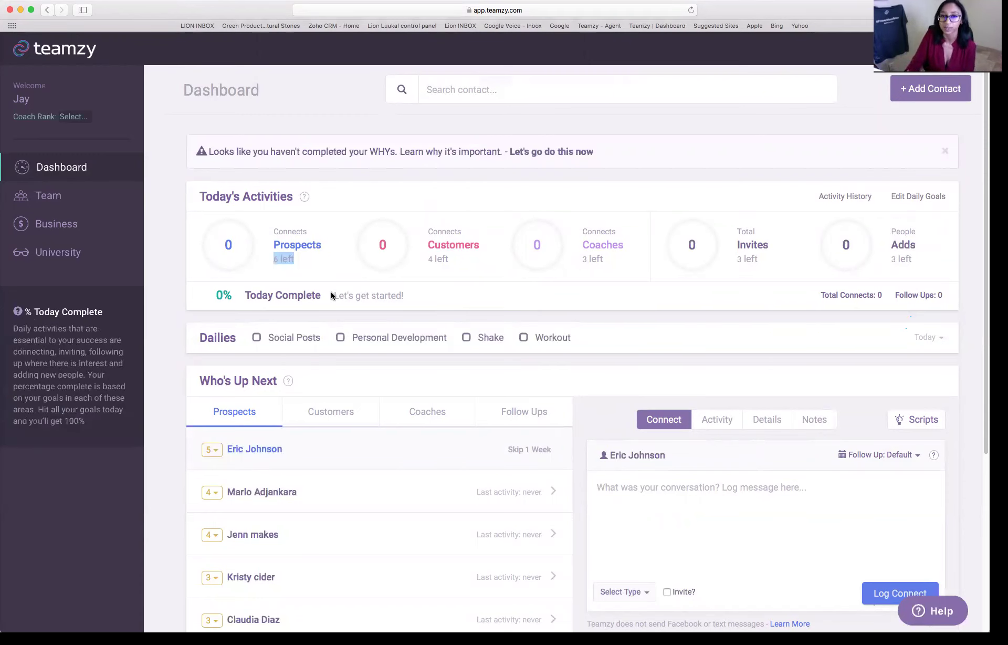
left_click_drag(423, 259, 472, 272)
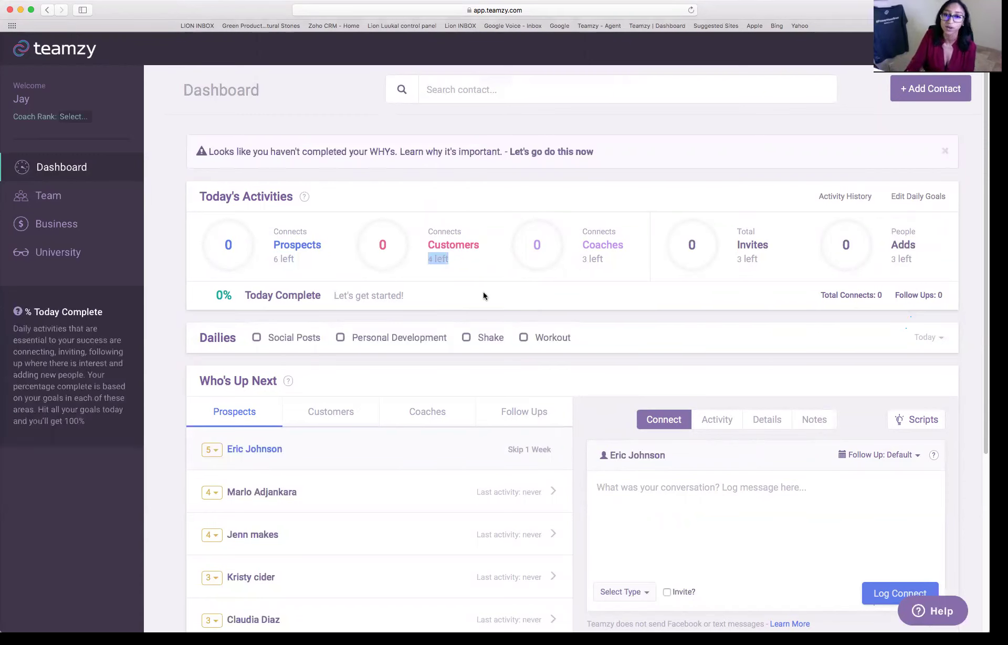
left_click_drag(580, 260, 639, 259)
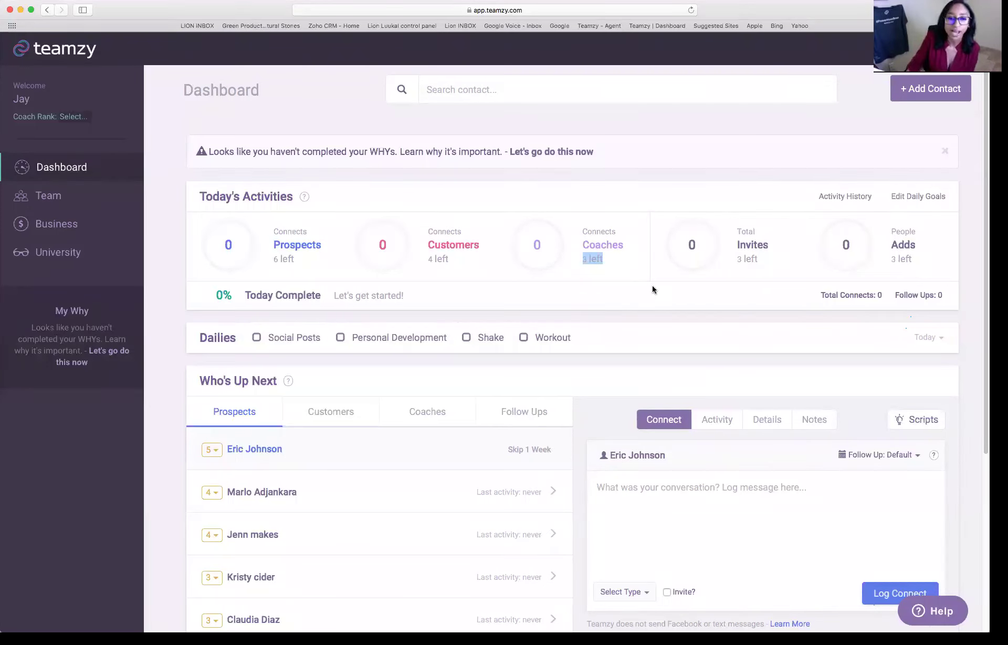
scroll(651, 291, "down", 5)
- Point out the Who's Up Next list and the remaining prospect connects again
scroll(652, 285, "down", 1)
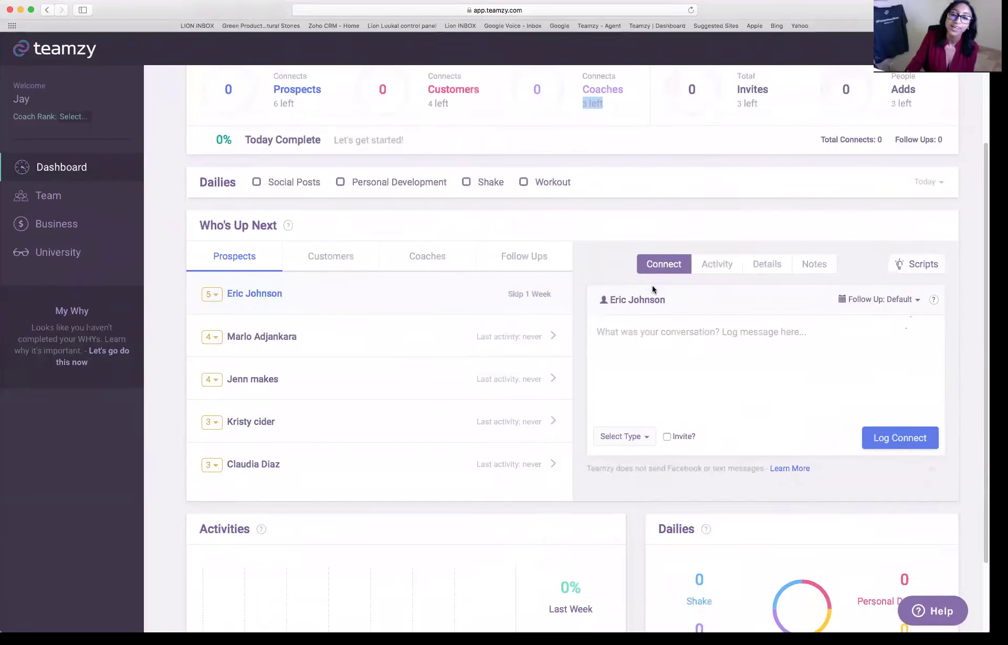
left_click_drag(200, 226, 280, 228)
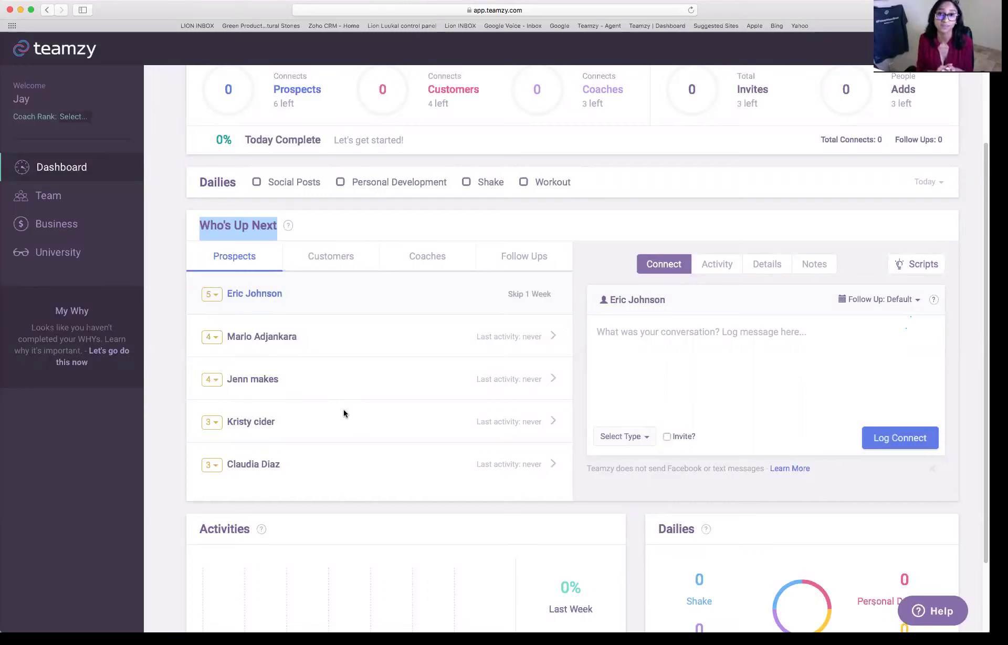
scroll(349, 408, "down", 2)
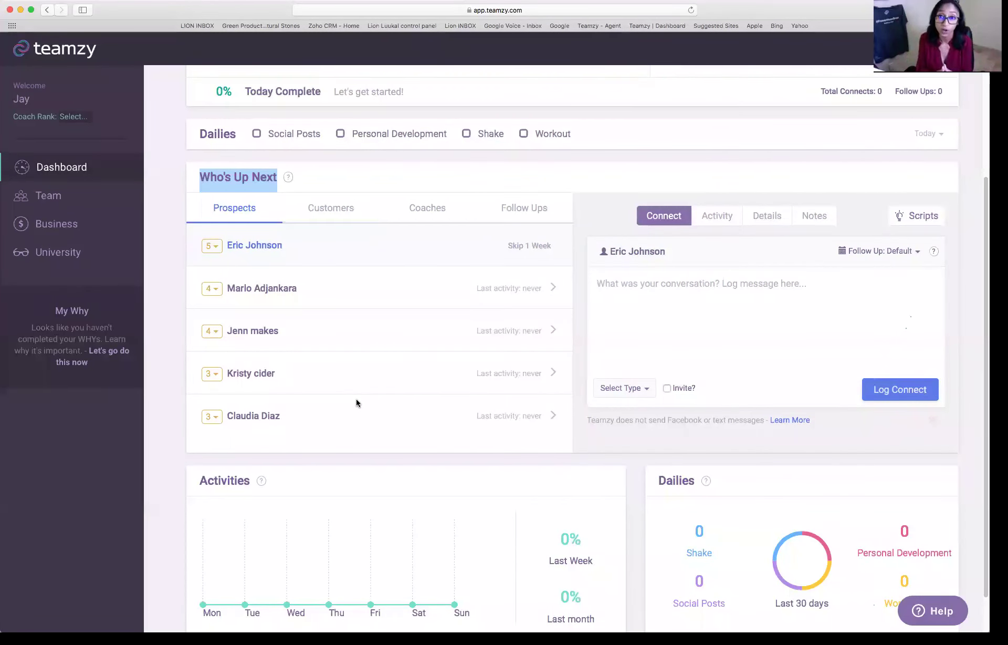
scroll(499, 381, "up", 1)
scroll(502, 378, "up", 2)
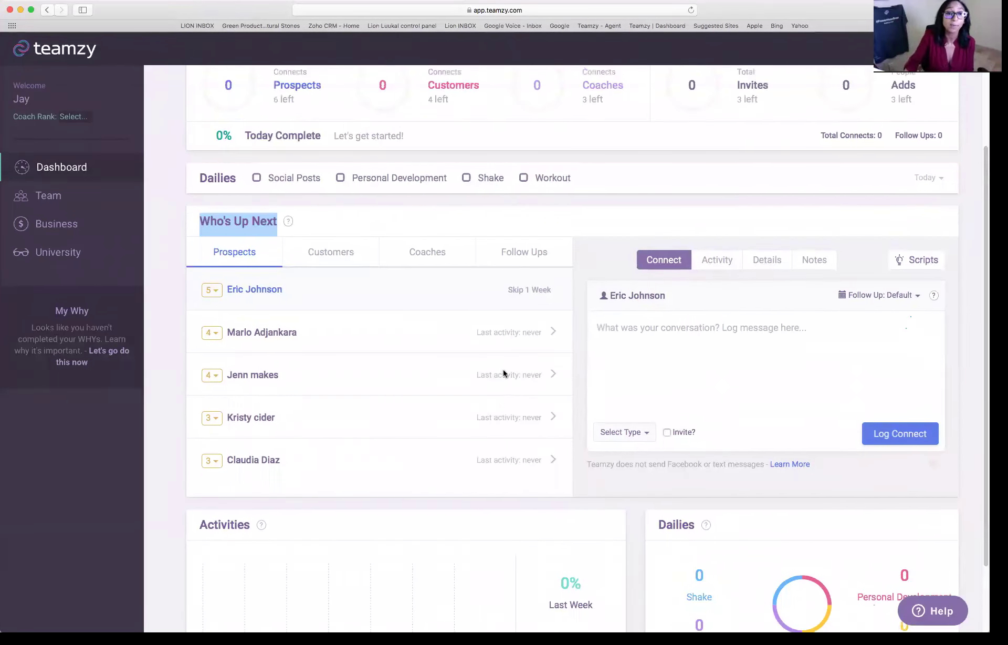
mouse_move(322, 140)
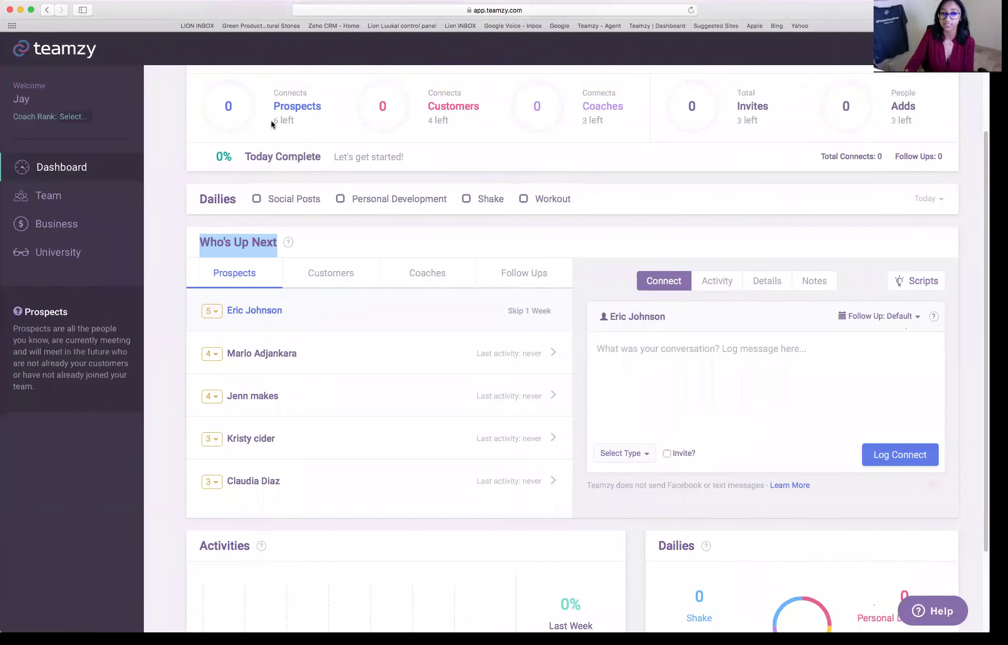
left_click_drag(270, 123, 295, 123)
mouse_move(353, 160)
scroll(353, 168, "down", 1)
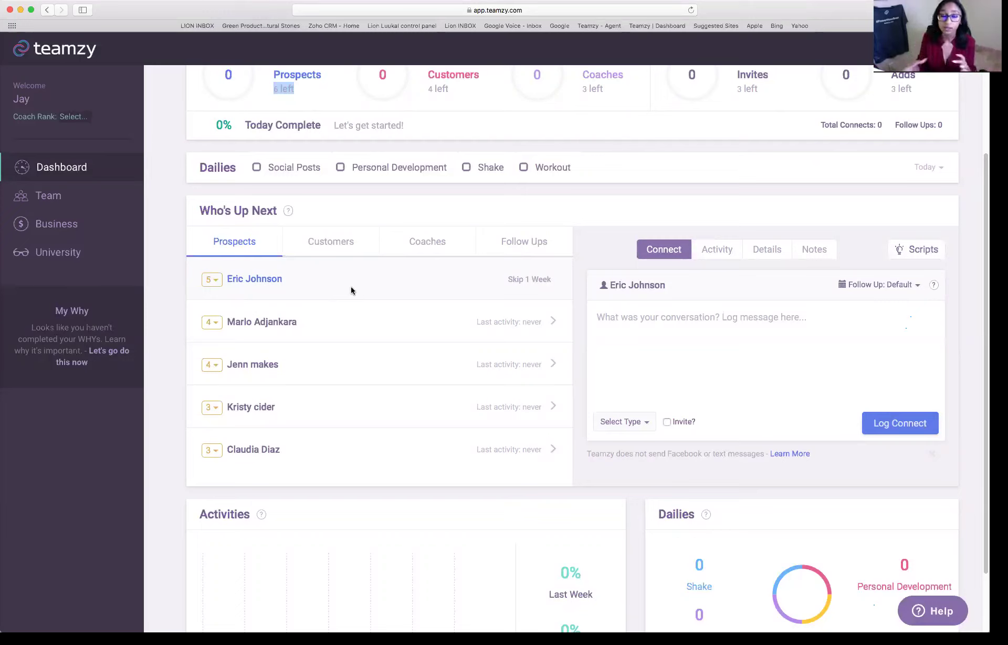
- Open and close the Ranking & Connecting explanation, then view the top prospect's empty Activity history
left_click(288, 210)
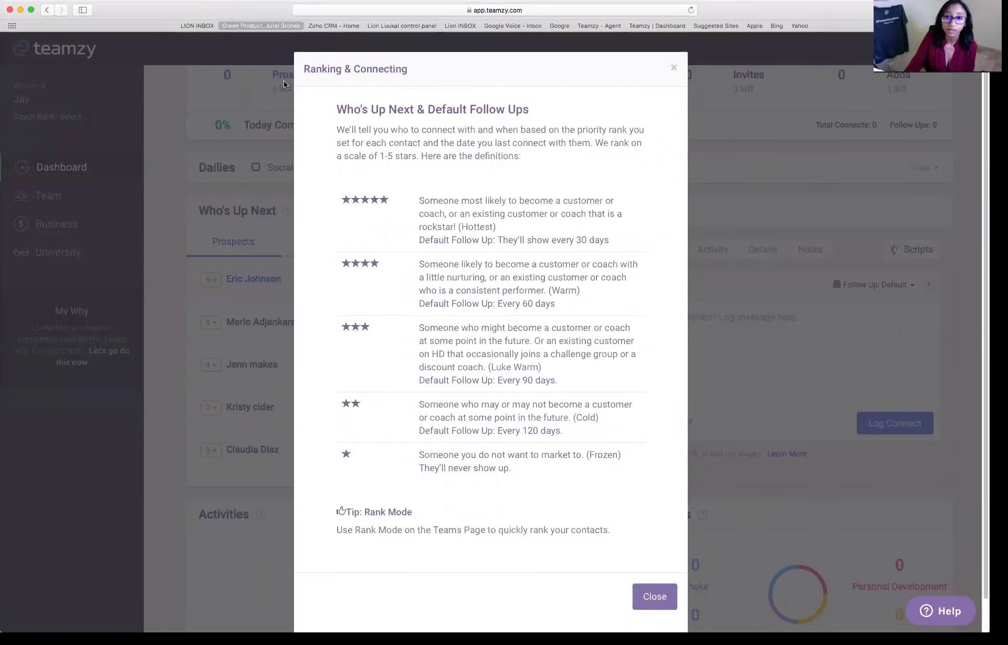
left_click(672, 68)
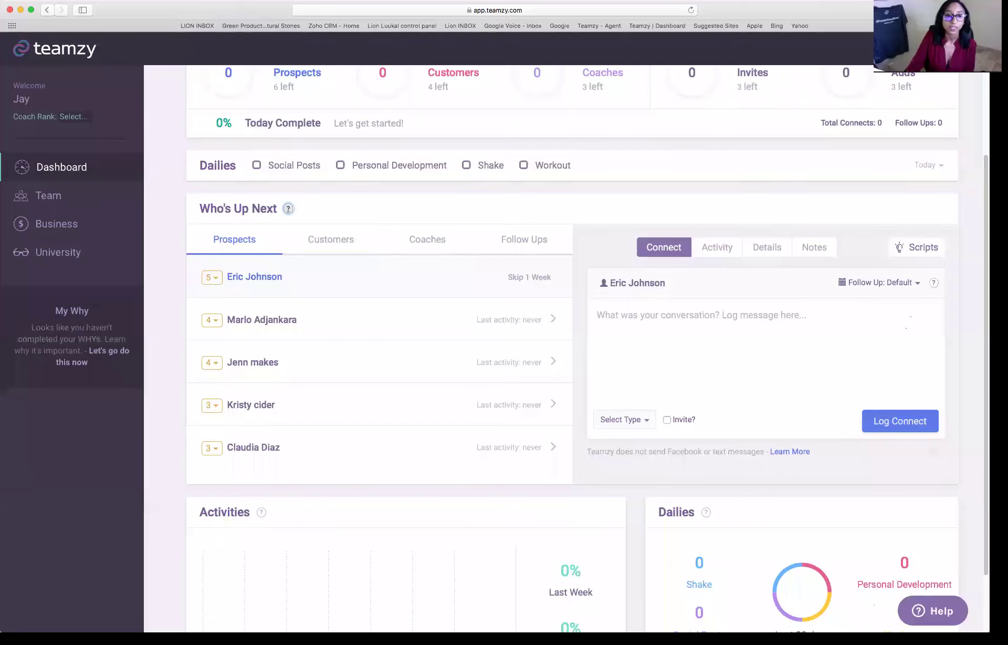
scroll(253, 212, "down", 2)
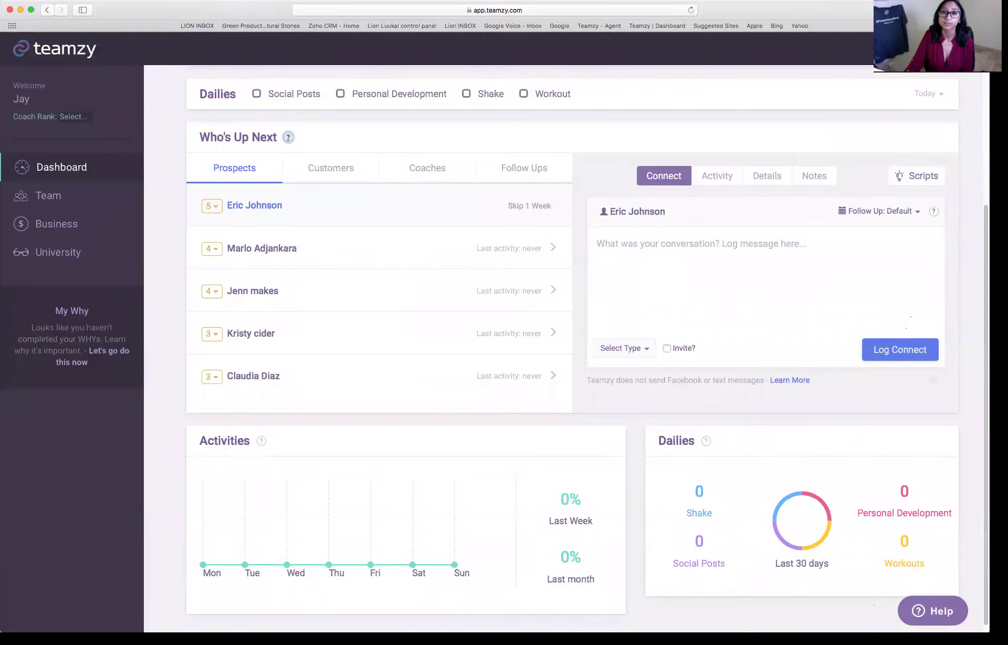
left_click(645, 250)
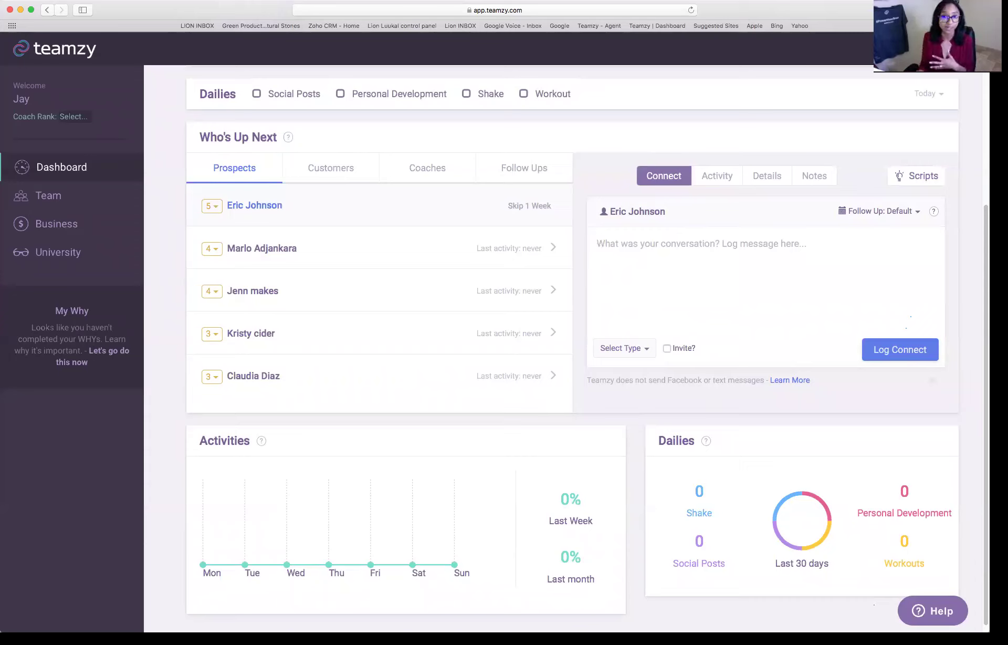
left_click(597, 243)
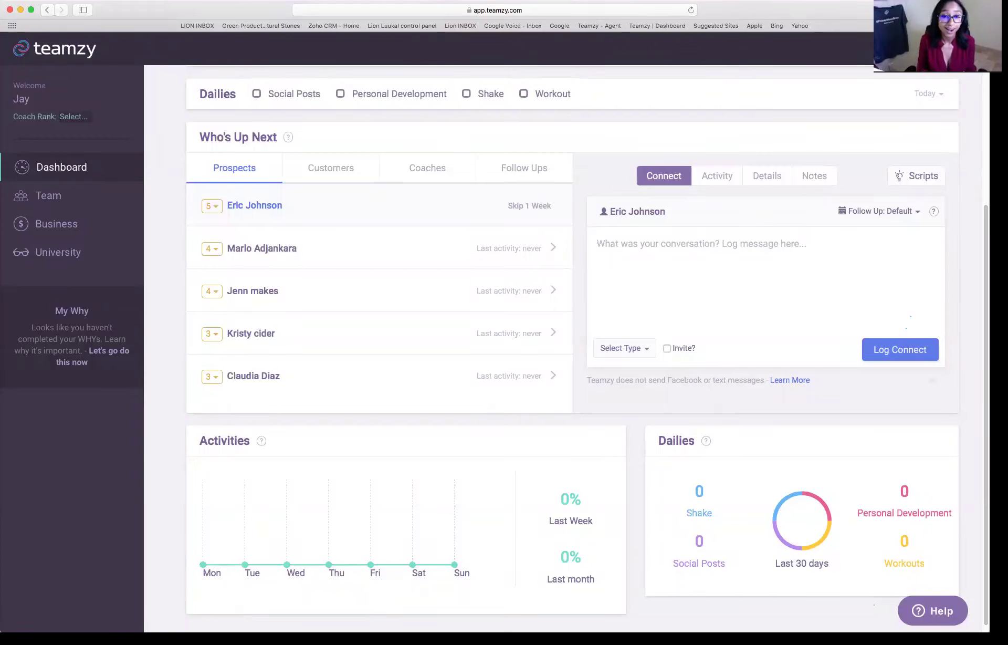
left_click(718, 175)
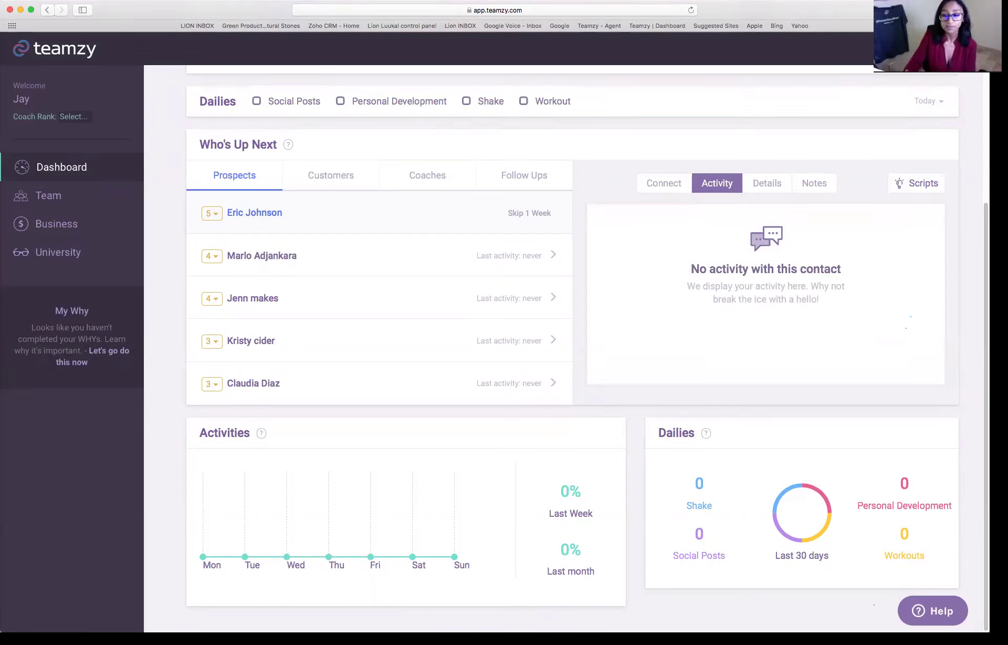
- Look through the top prospect's Details and Notes, then return to the Connect tab
left_click(767, 183)
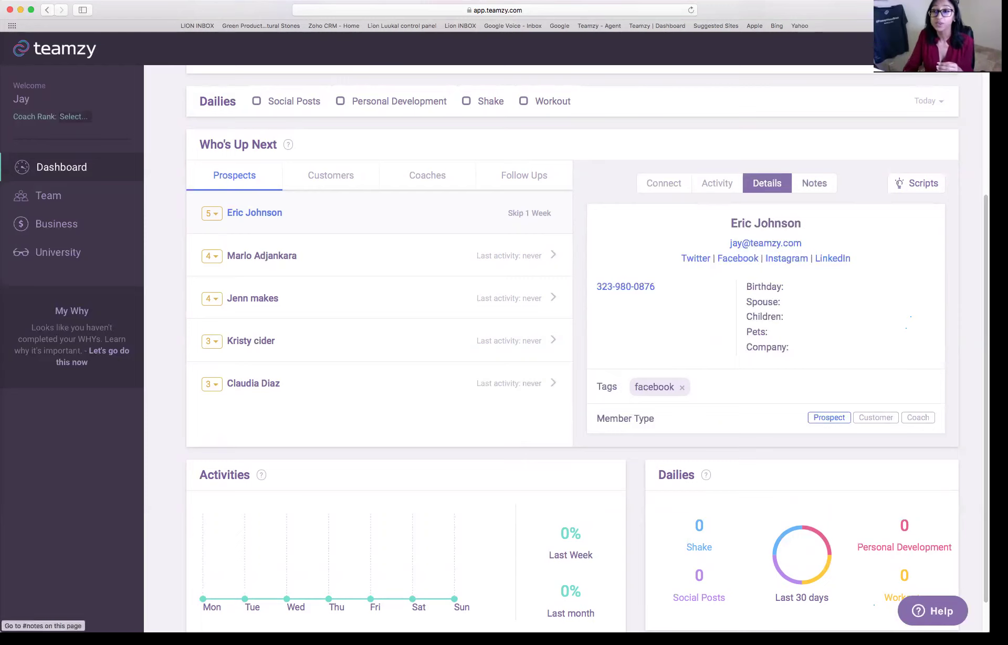
left_click(814, 183)
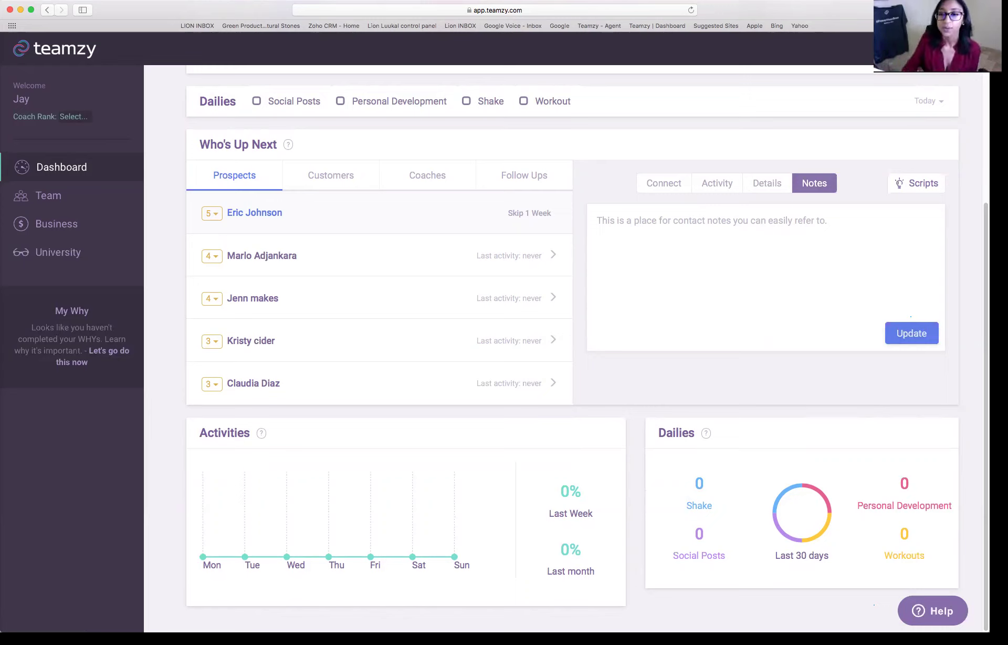
left_click(767, 183)
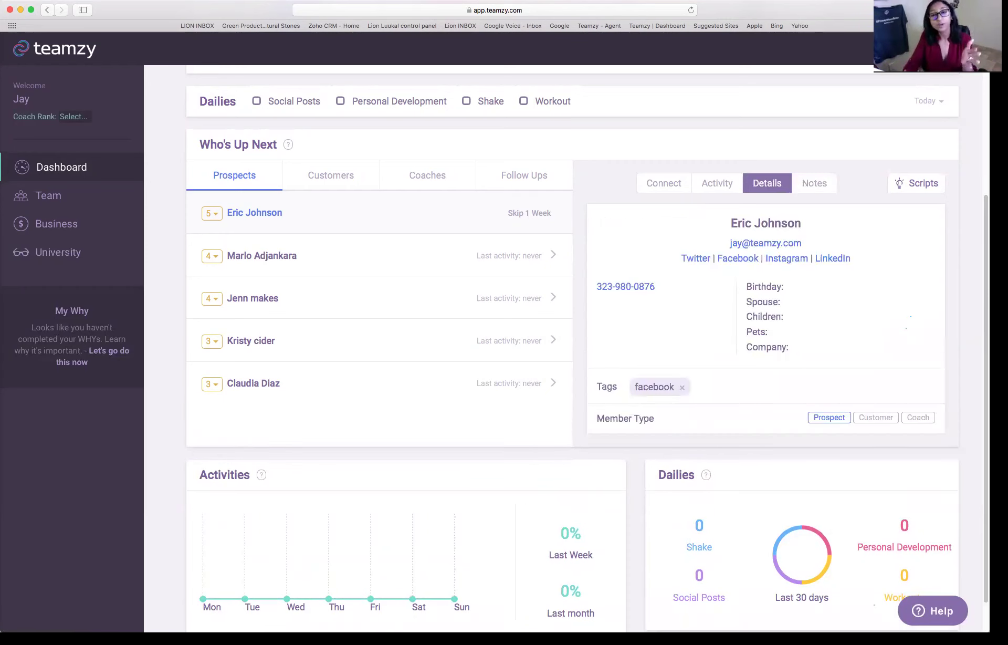
left_click(664, 181)
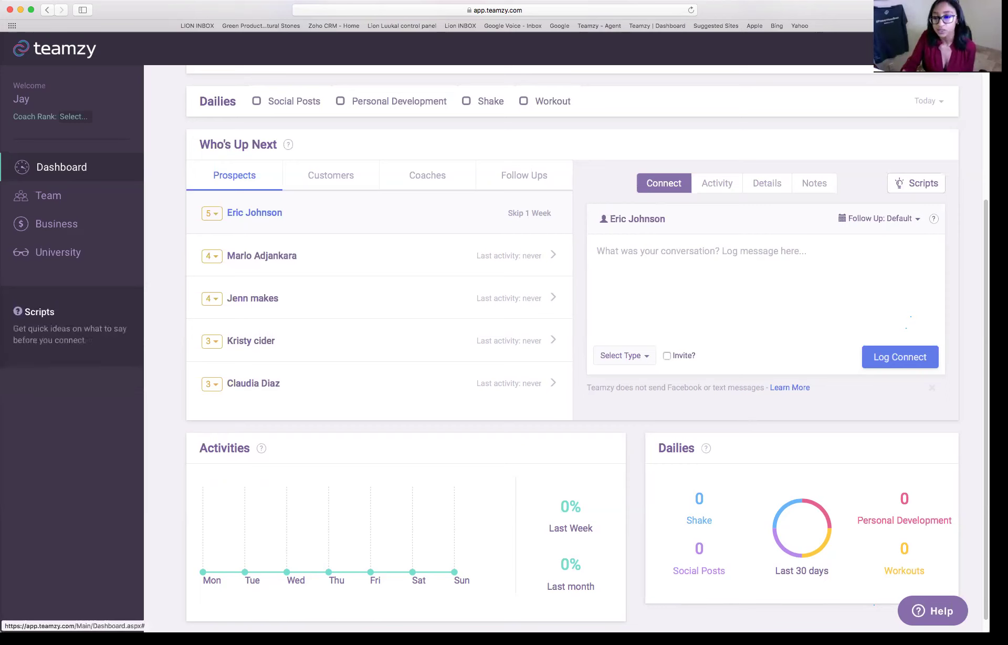
- Filter Script Ideas to Facebook prospect scripts and copy the Connect 1 greeting script
left_click(916, 183)
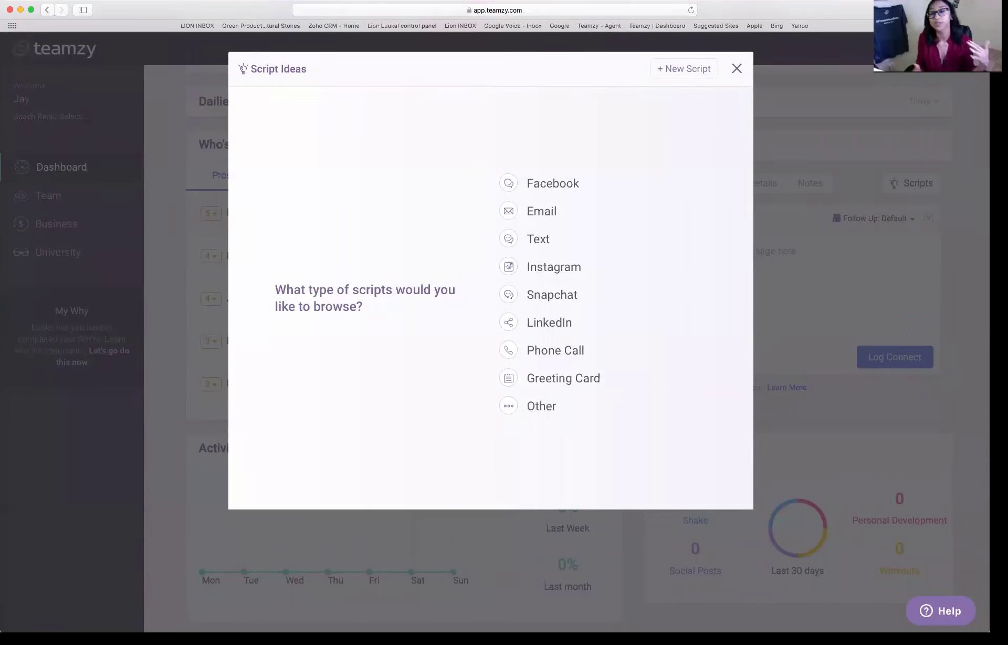
left_click(551, 188)
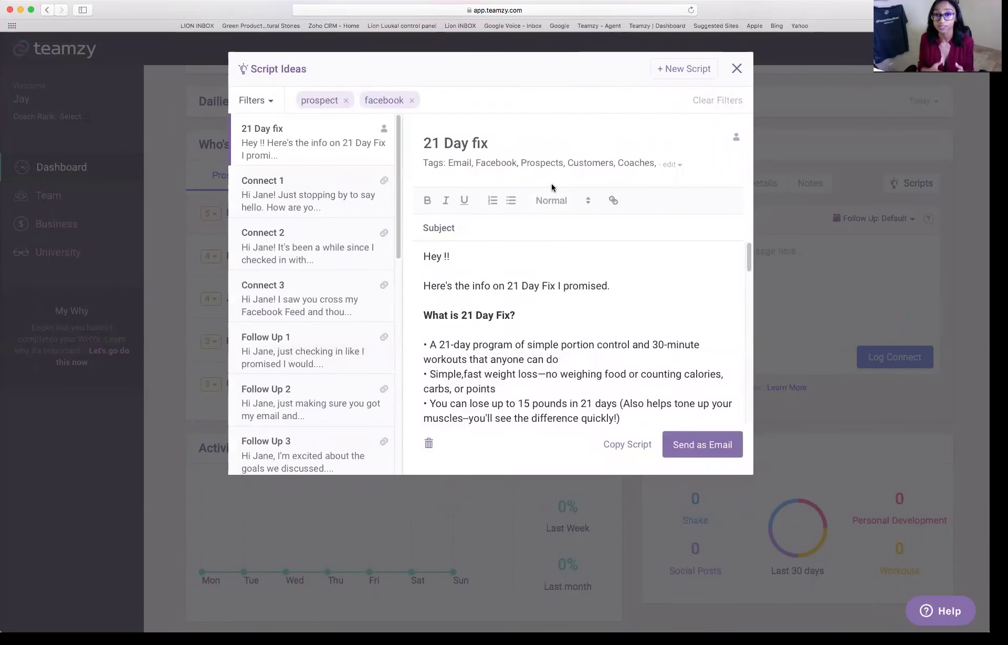
left_click(297, 199)
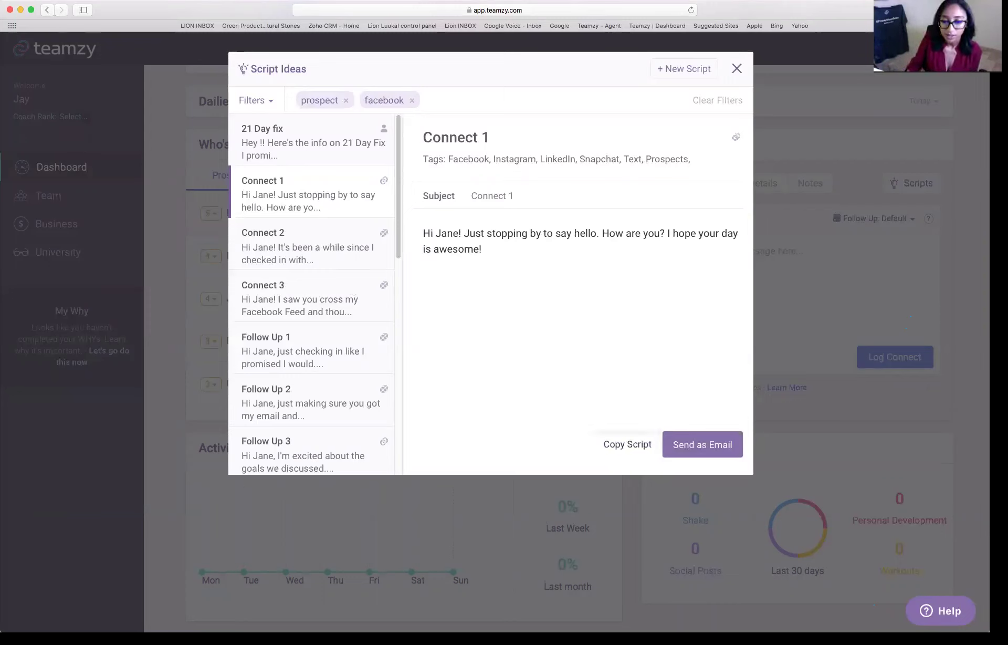
left_click(627, 445)
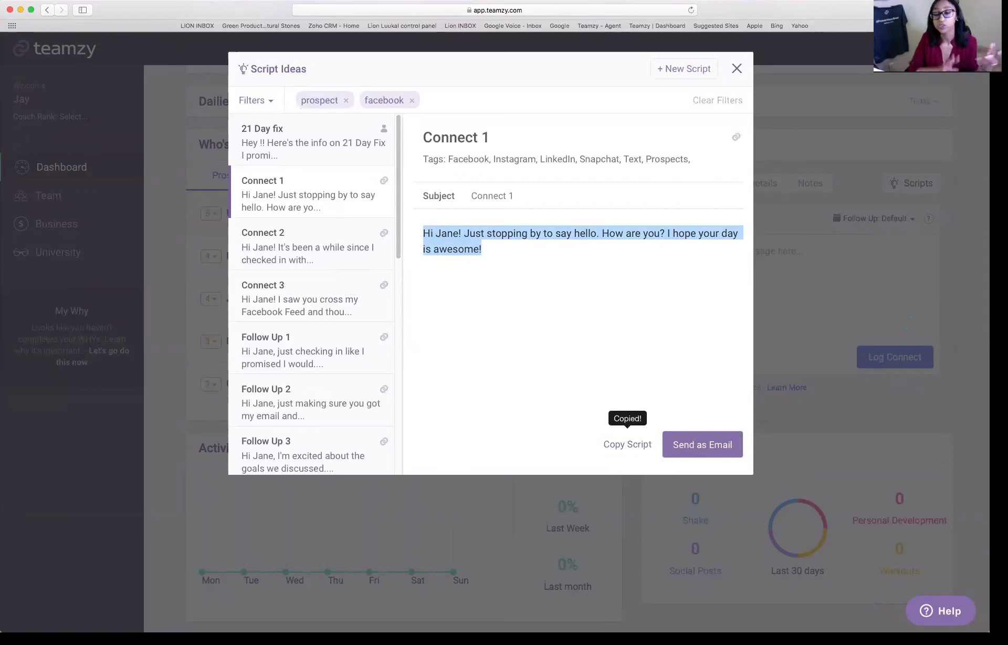
- Paste the Connect 1 greeting into the connect message and replace 'Jane' with the prospect's first name
key("Escape")
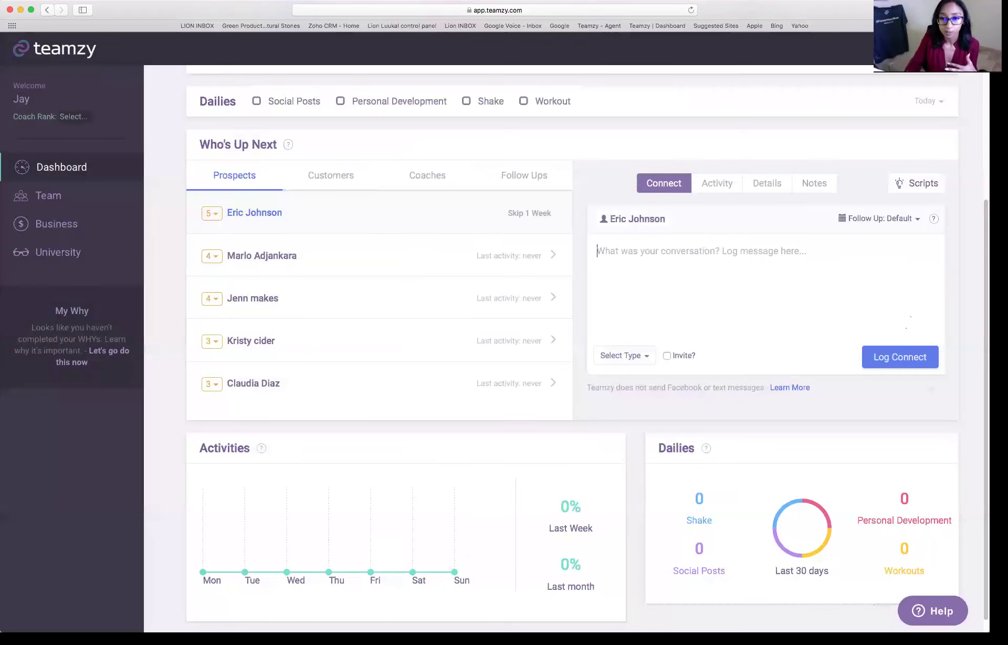
key("super+v")
double_click(618, 250)
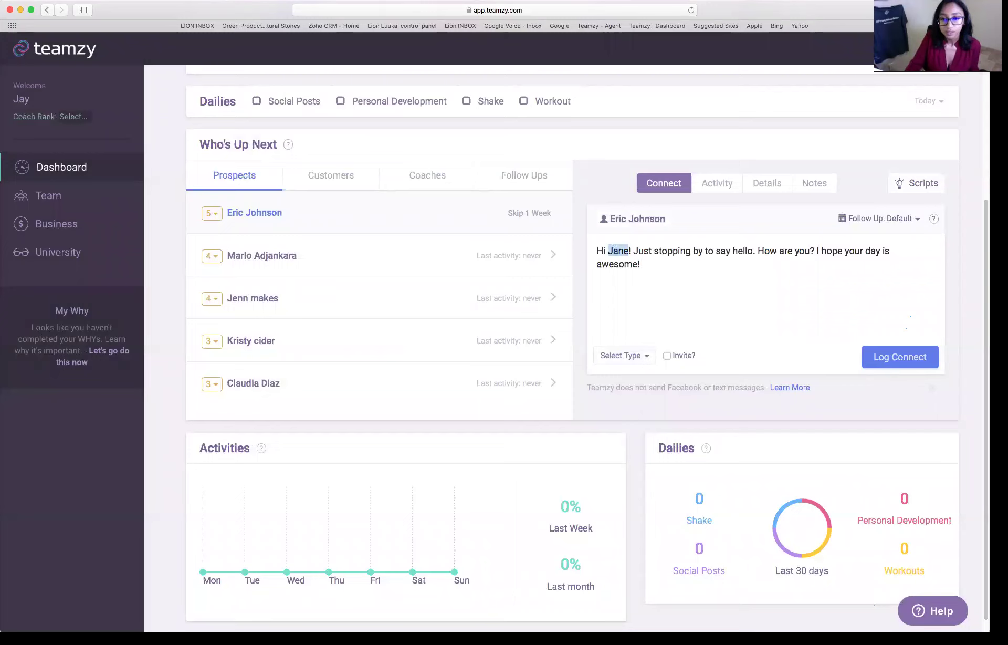
type("Eric")
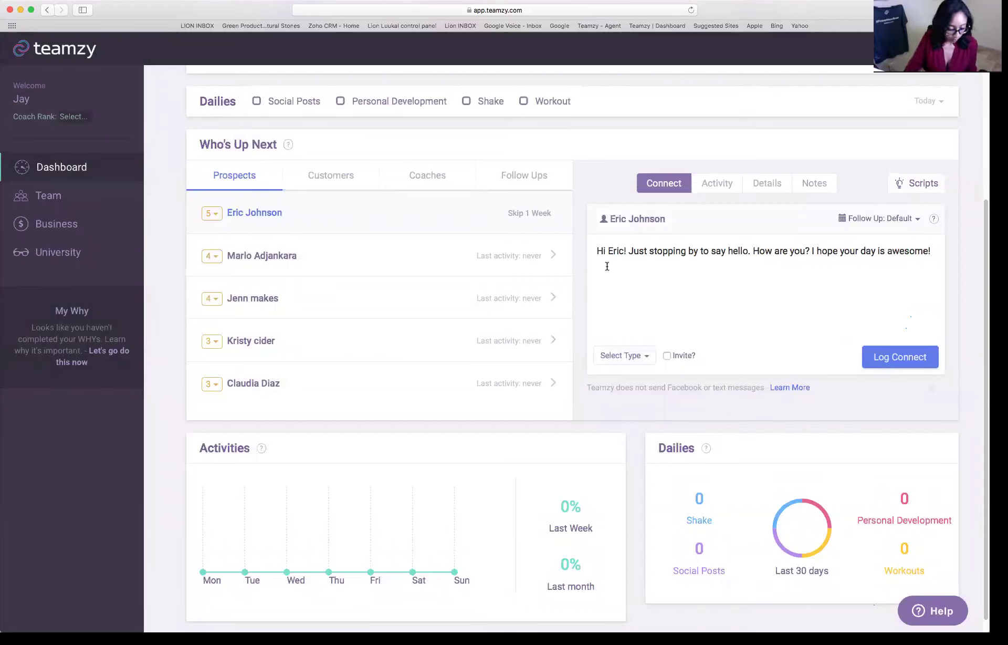
- Take the personalised greeting and open facebook.com in a new browser tab
key("super+a")
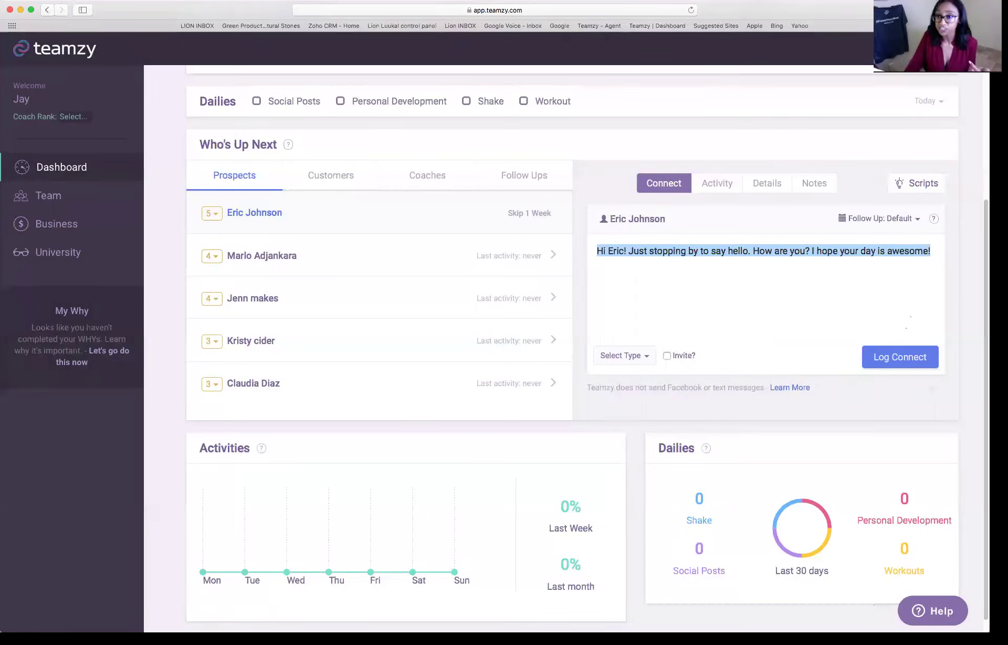
key("super+t")
type("facebook.com")
key("Return")
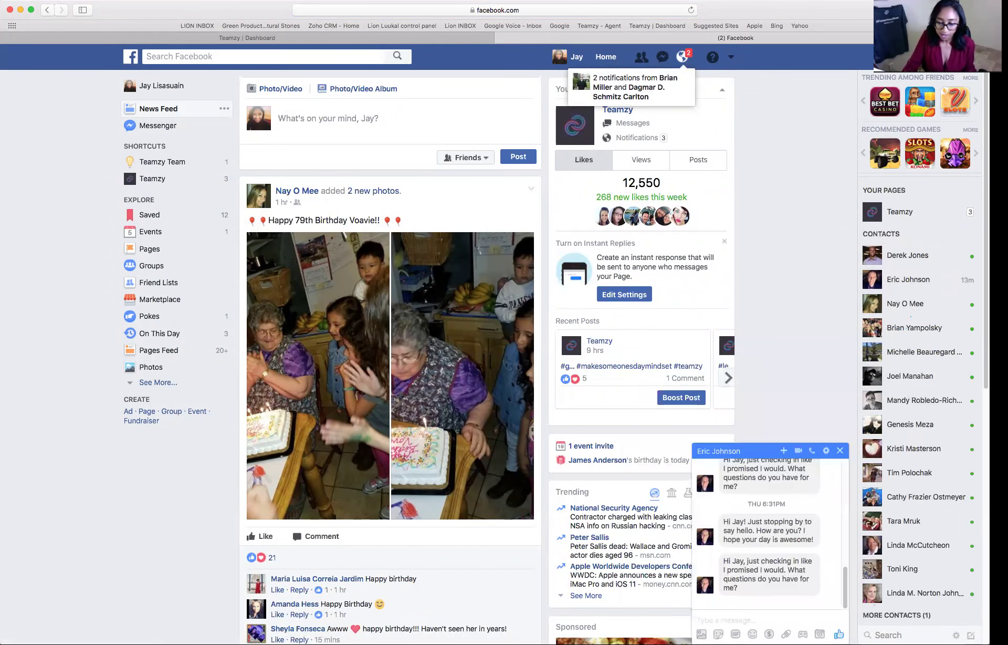
- Send the personalised greeting in the prospect's Messenger chat and return to the Teamzy Dashboard tab
key("super+v")
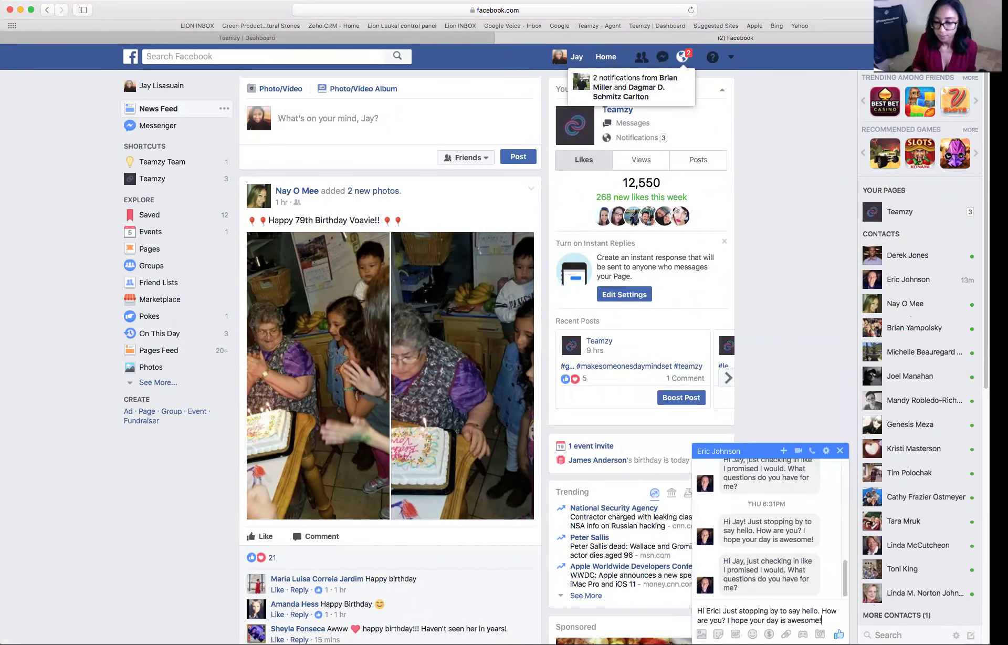
key("Return")
left_click(414, 38)
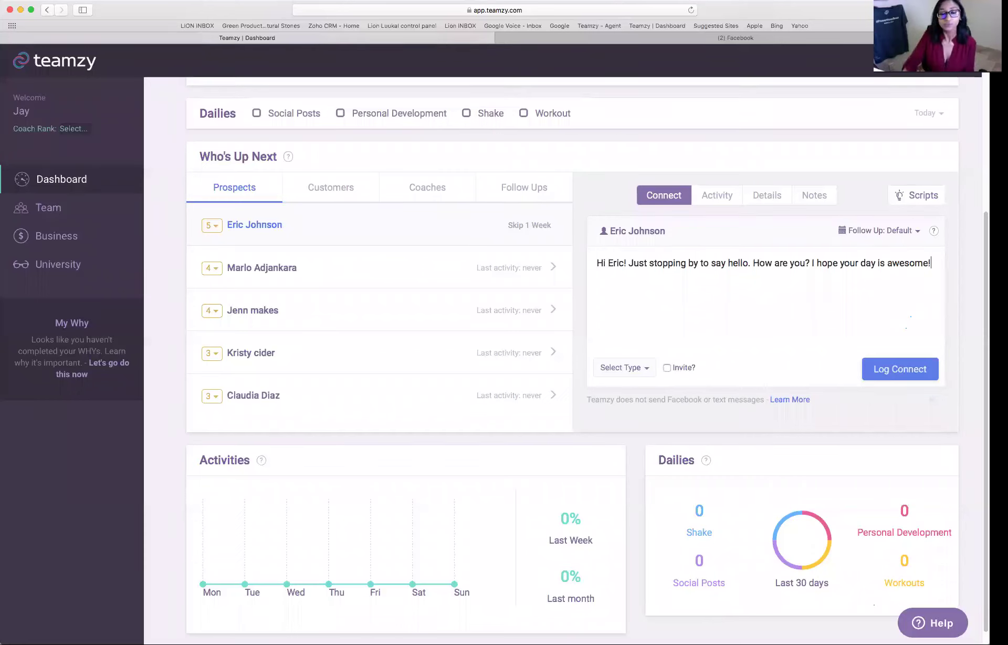
- Log the greeting as a Facebook Message connect, raising today's prospect connects to 1
left_click(642, 367)
left_click(648, 387)
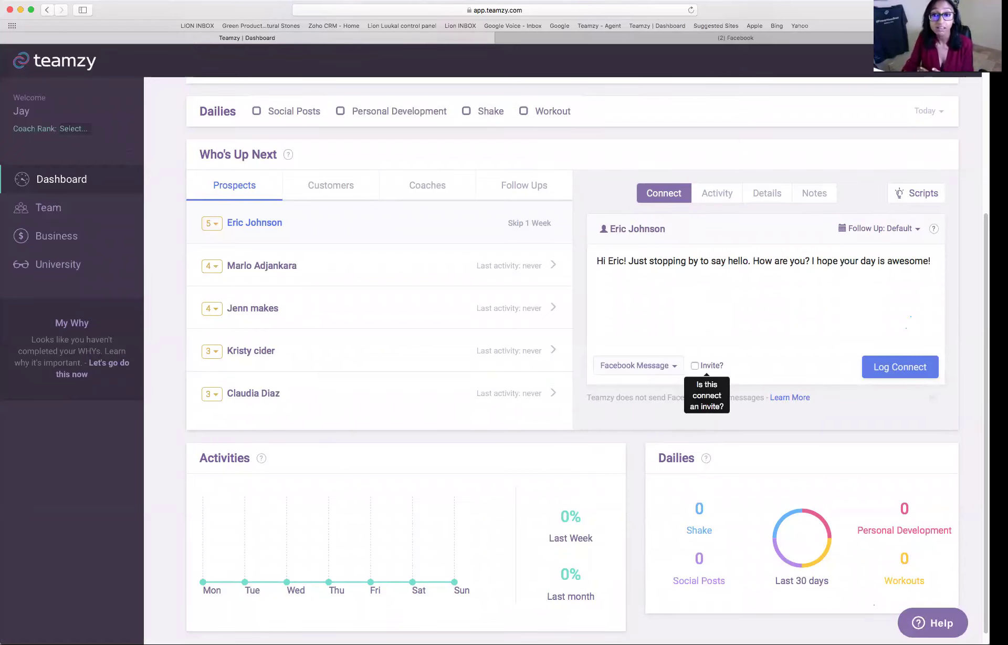
left_click(900, 366)
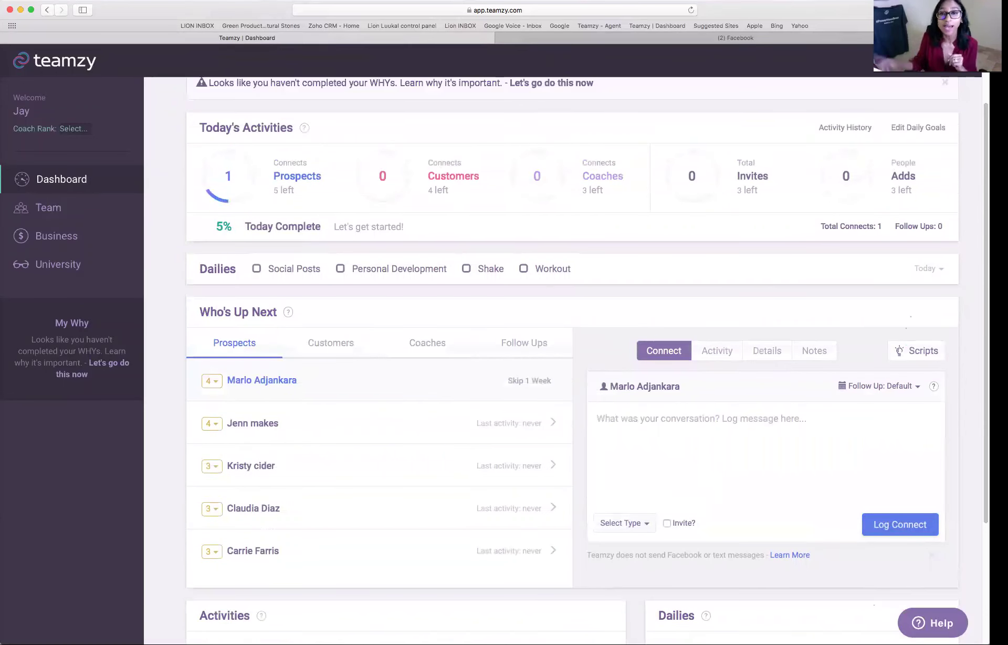
mouse_move(221, 179)
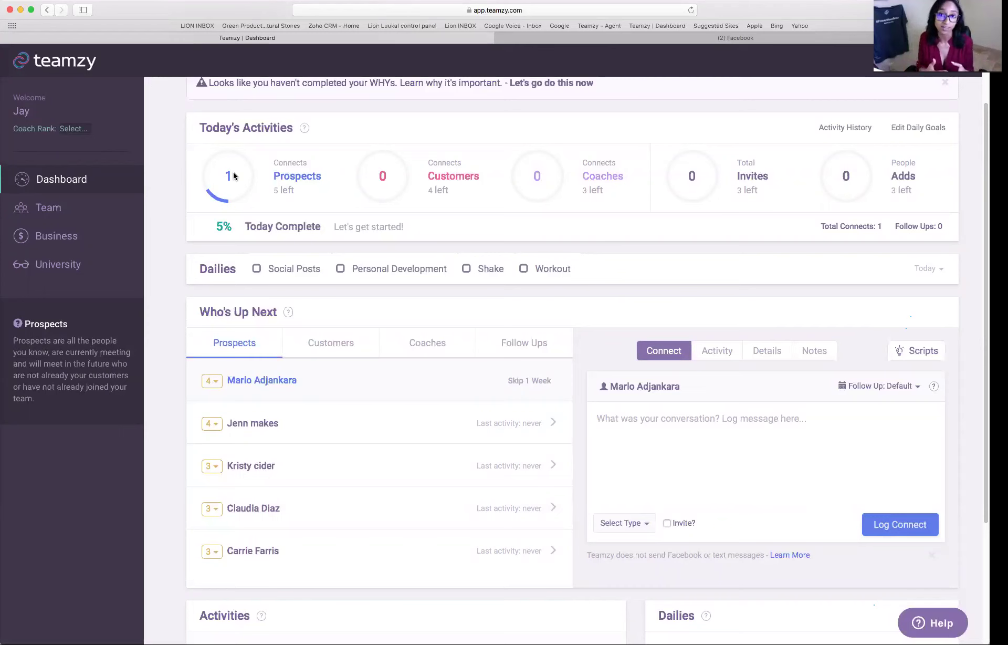
scroll(237, 226, "down", 3)
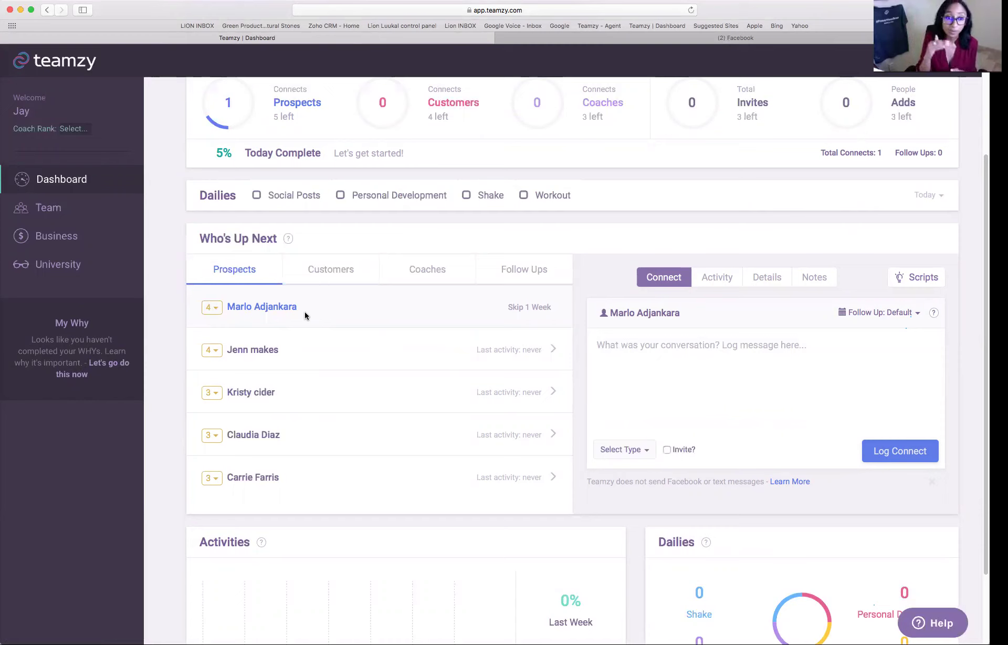
- Load the top 4-star prospect from Who's Up Next into the Connect form
left_click(597, 344)
- Write 'chat about upcoming CG' as the connect note and set the type to Phone call
type("chat about")
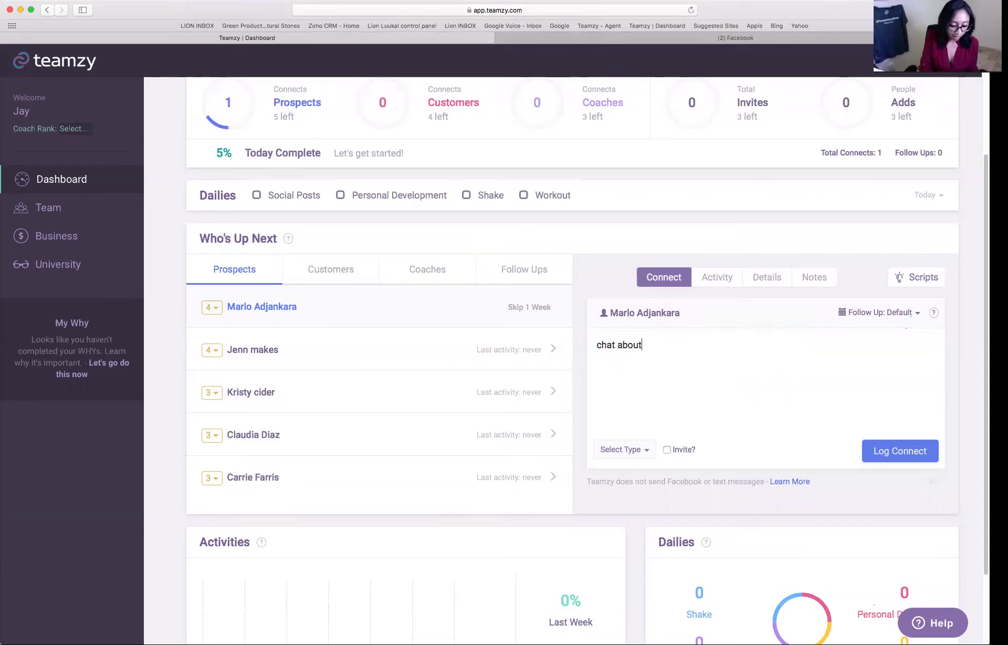
type(" upcoming CG")
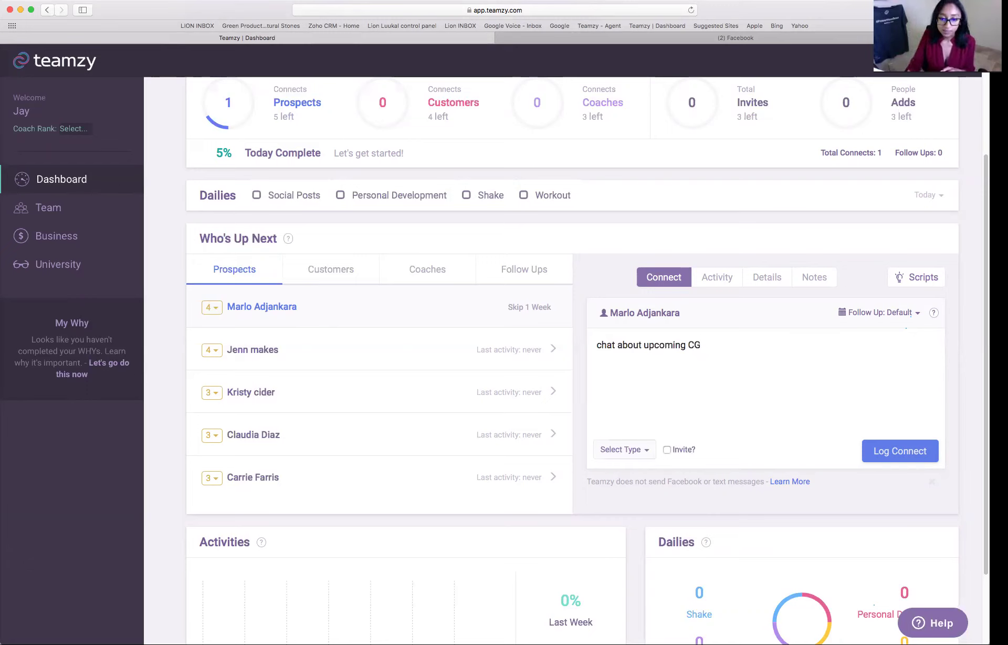
left_click(624, 450)
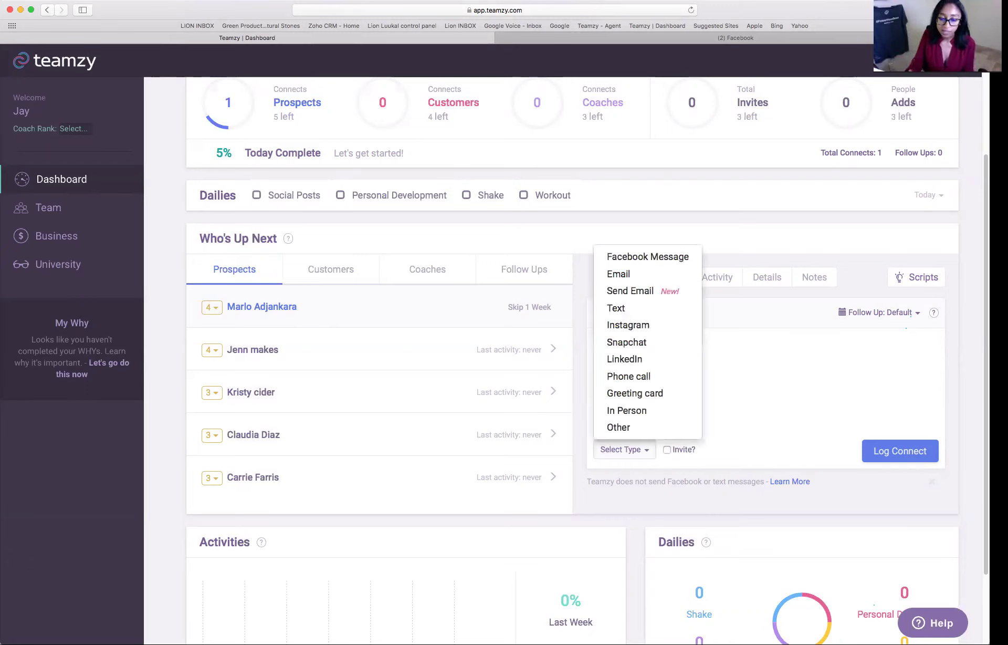
left_click(647, 377)
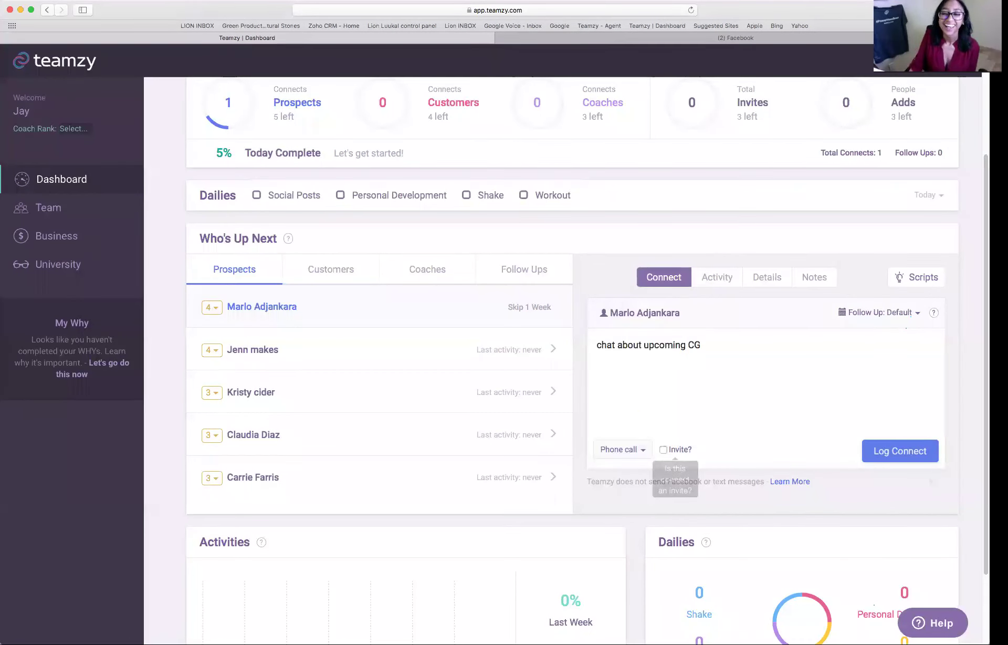
- Mark the phone call as a Challenge Group invite, set follow-up to Tomorrow, and log the connect
left_click(663, 450)
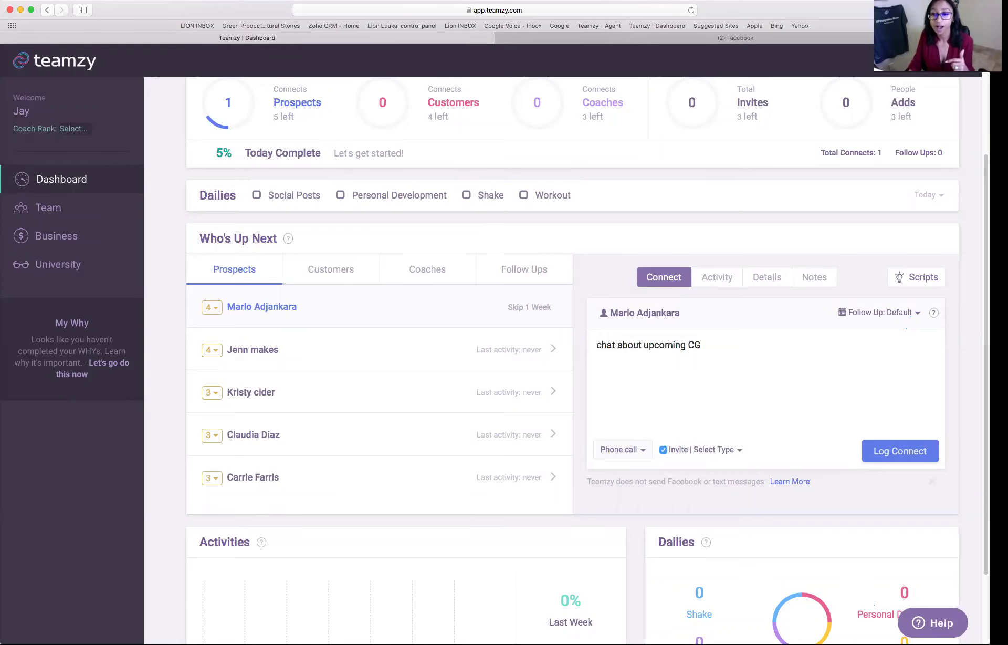
left_click(714, 450)
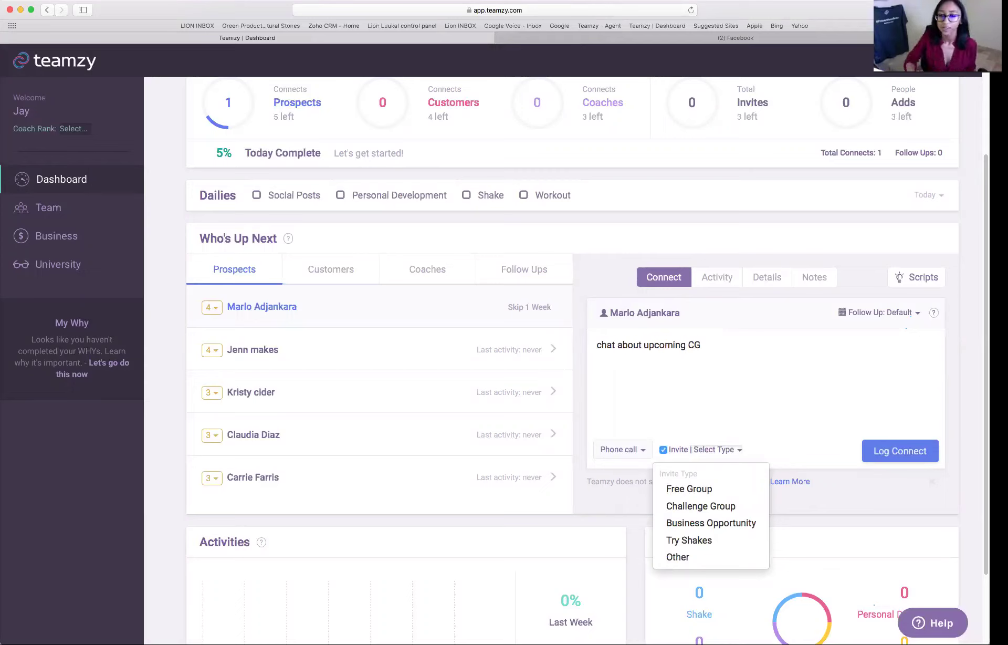
left_click(701, 505)
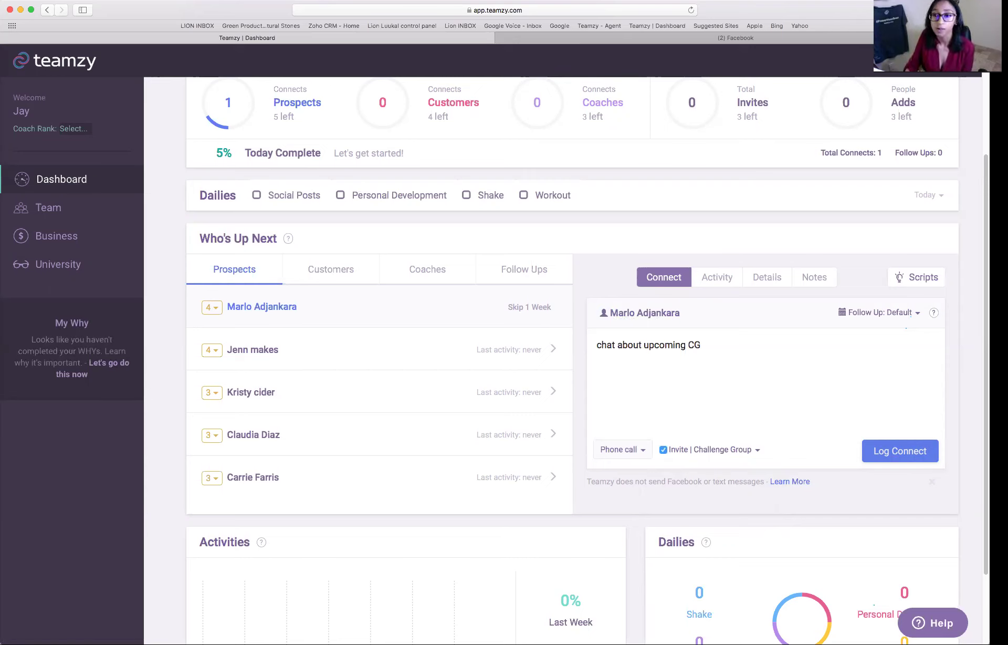
left_click(910, 312)
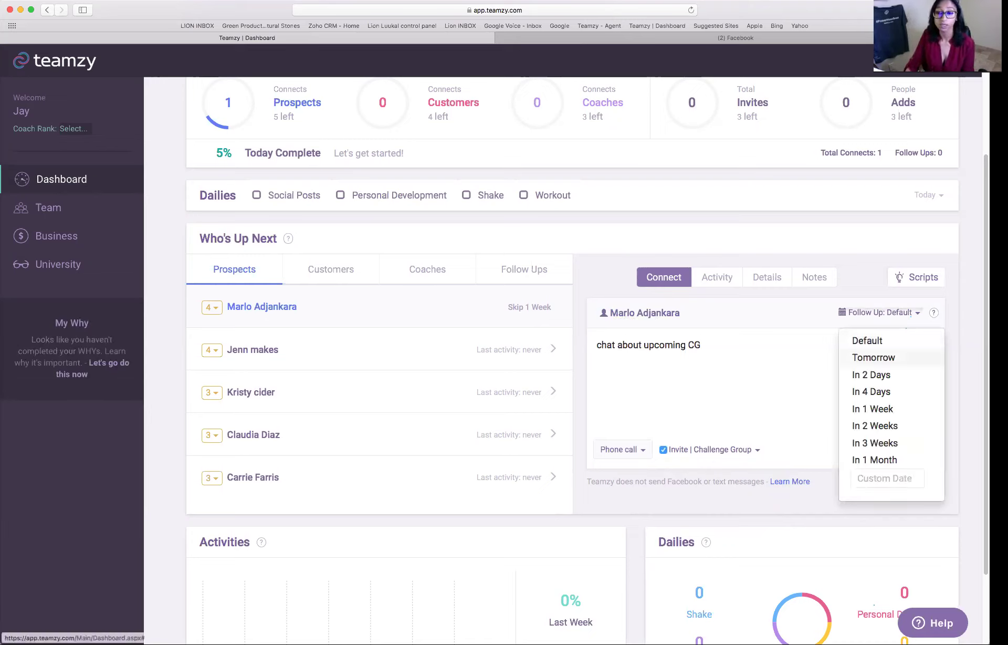
left_click(874, 357)
left_click(900, 451)
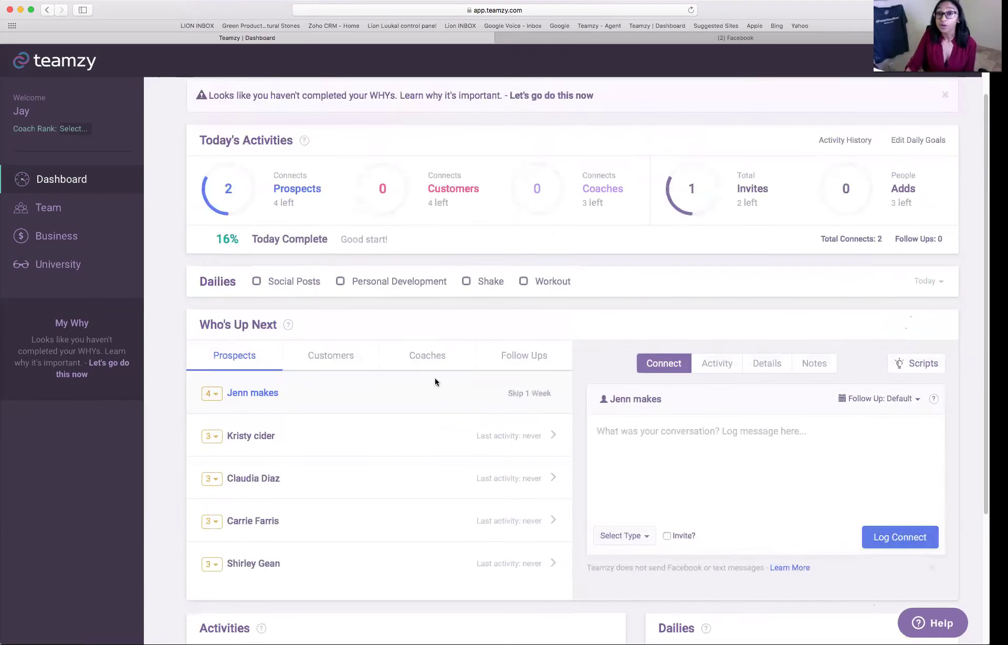
mouse_move(227, 205)
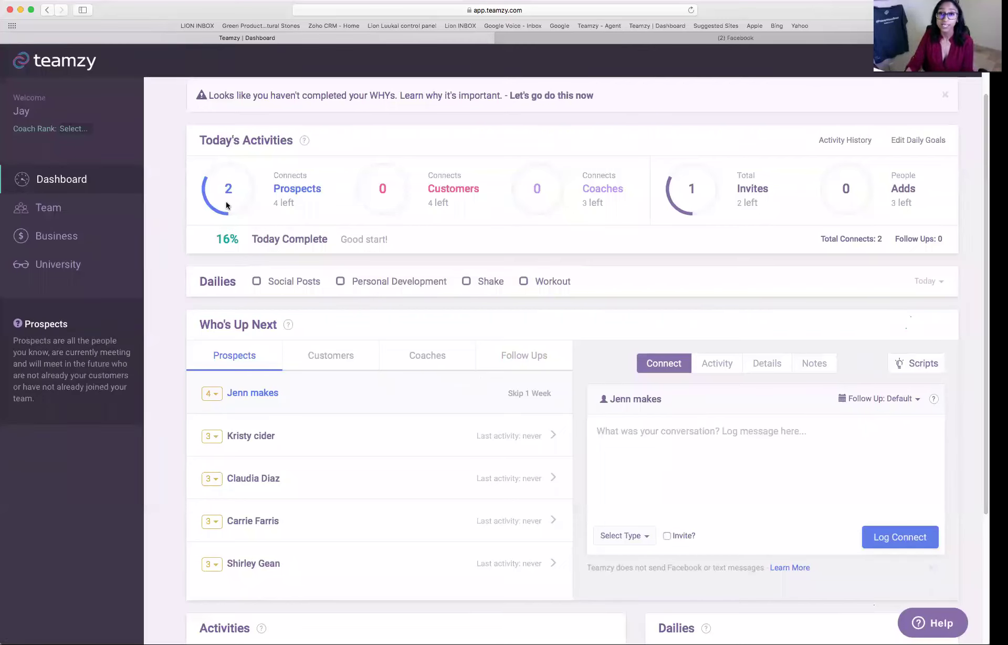
mouse_move(664, 205)
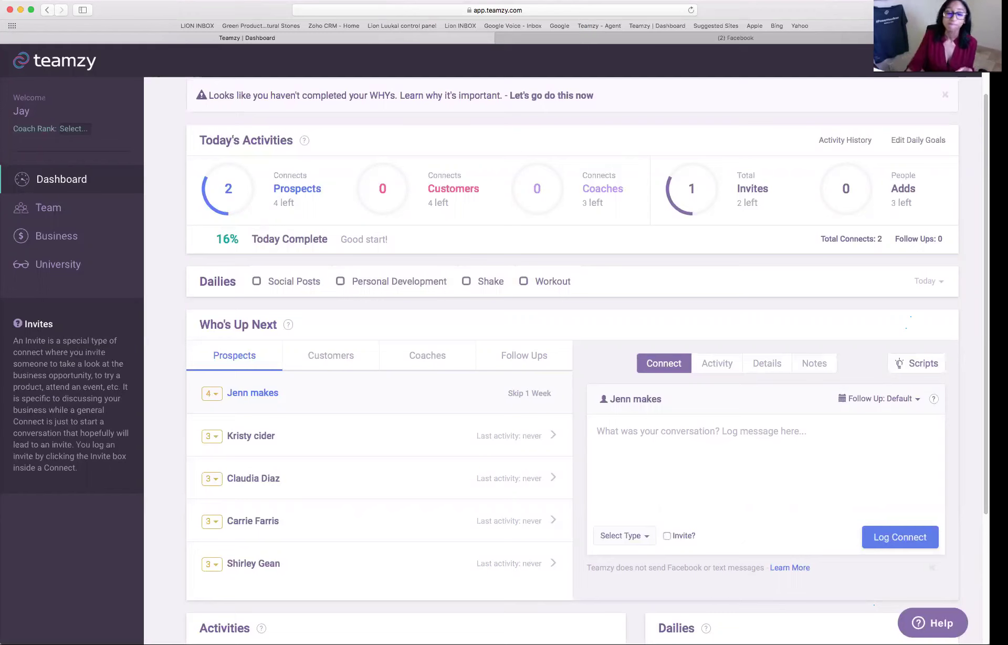
scroll(468, 140, "down", 3)
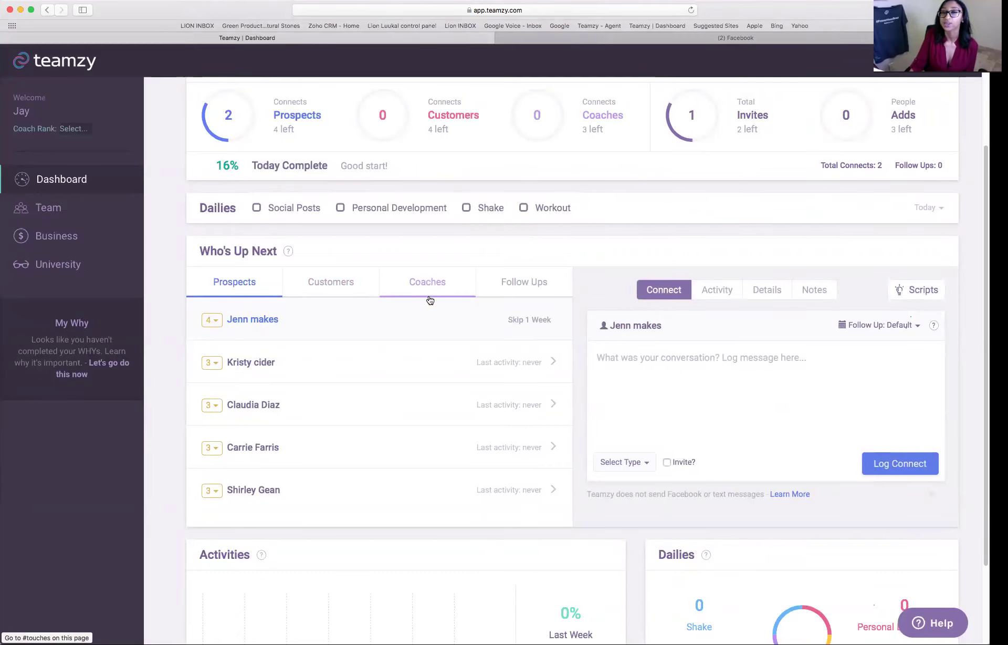
left_click(525, 291)
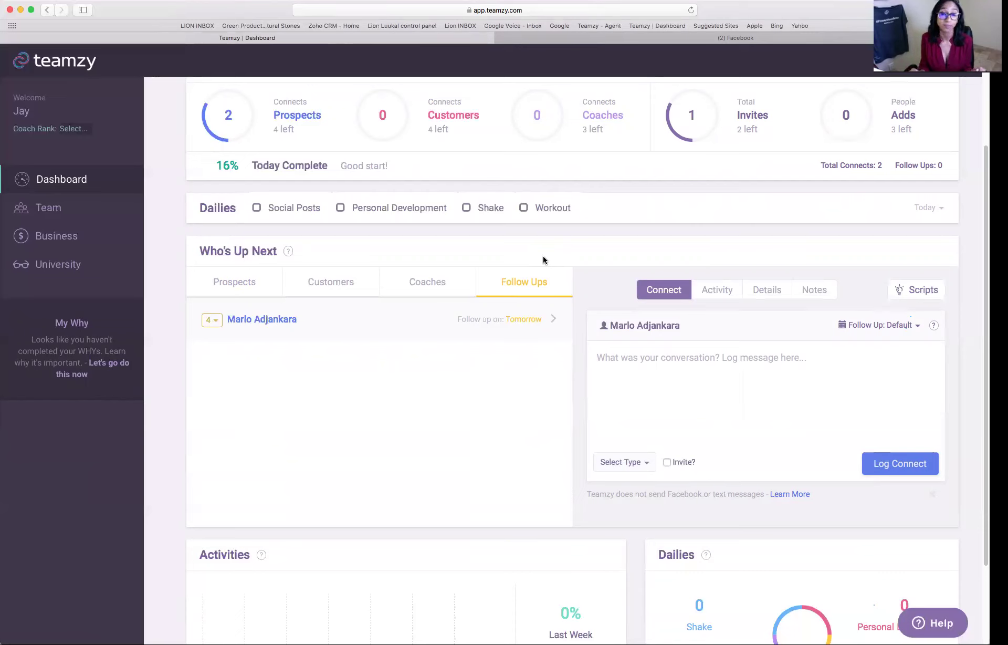
left_click(270, 282)
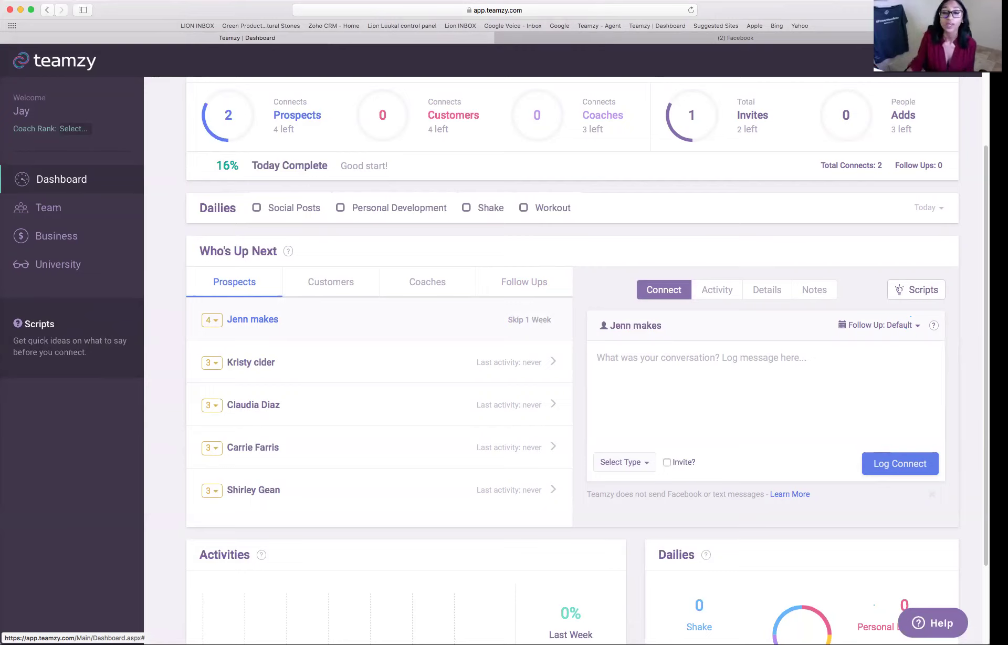
left_click(36, 166)
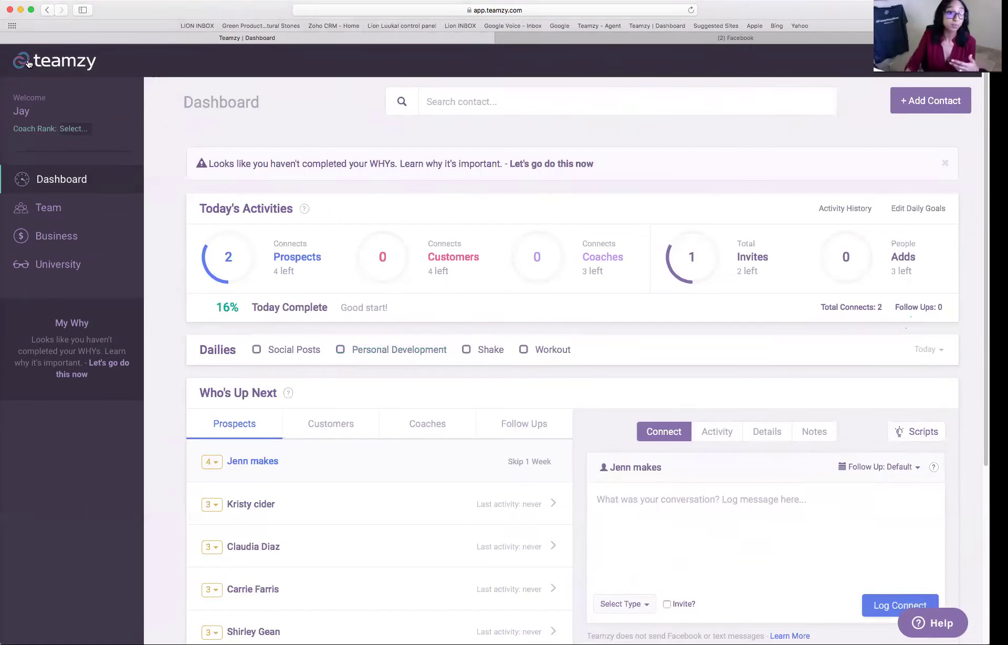
- Filter the Team list to Upcoming follow-ups, then show all 28 team contacts again
left_click(48, 207)
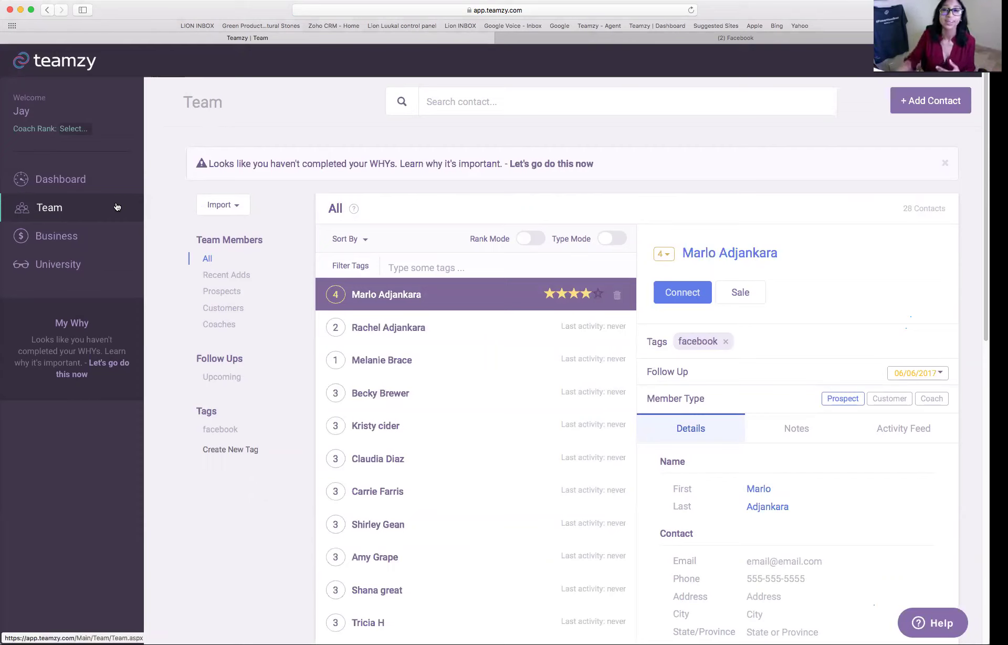
scroll(907, 328, "down", 3)
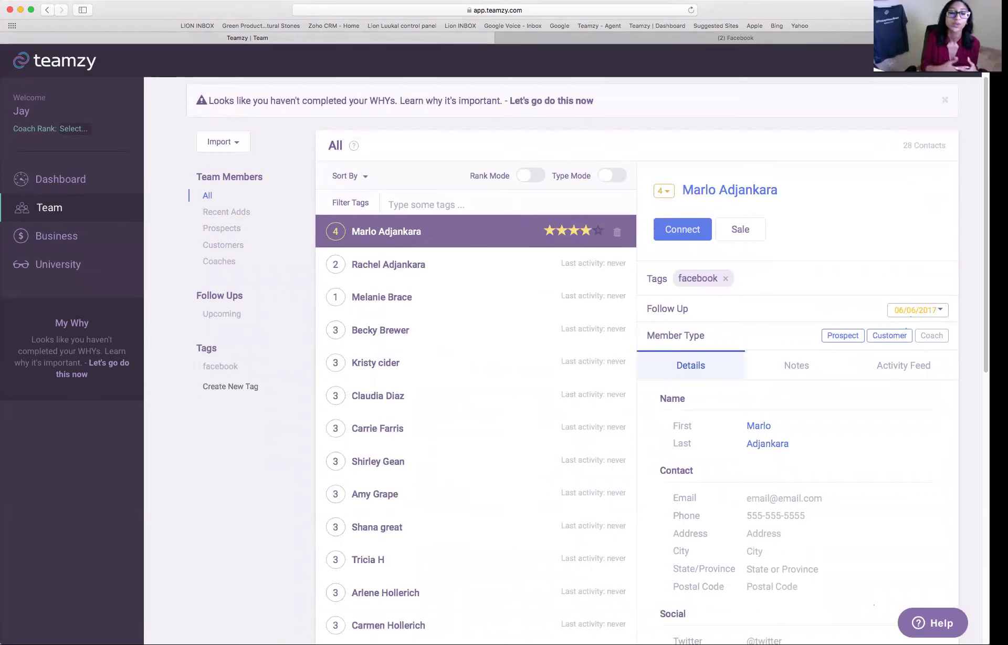
left_click(220, 315)
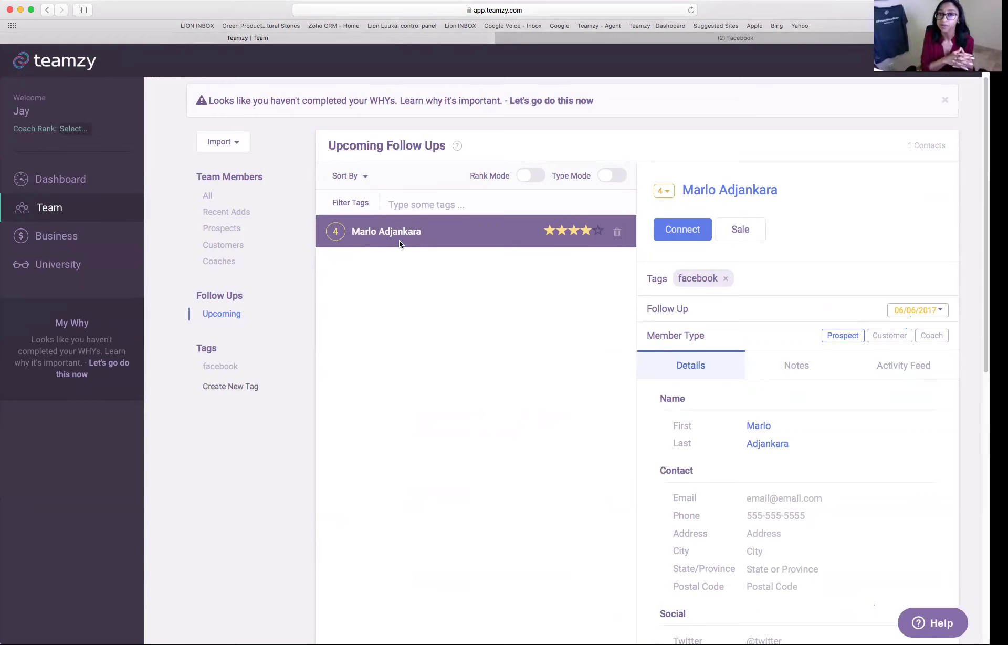
scroll(740, 237, "up", 1)
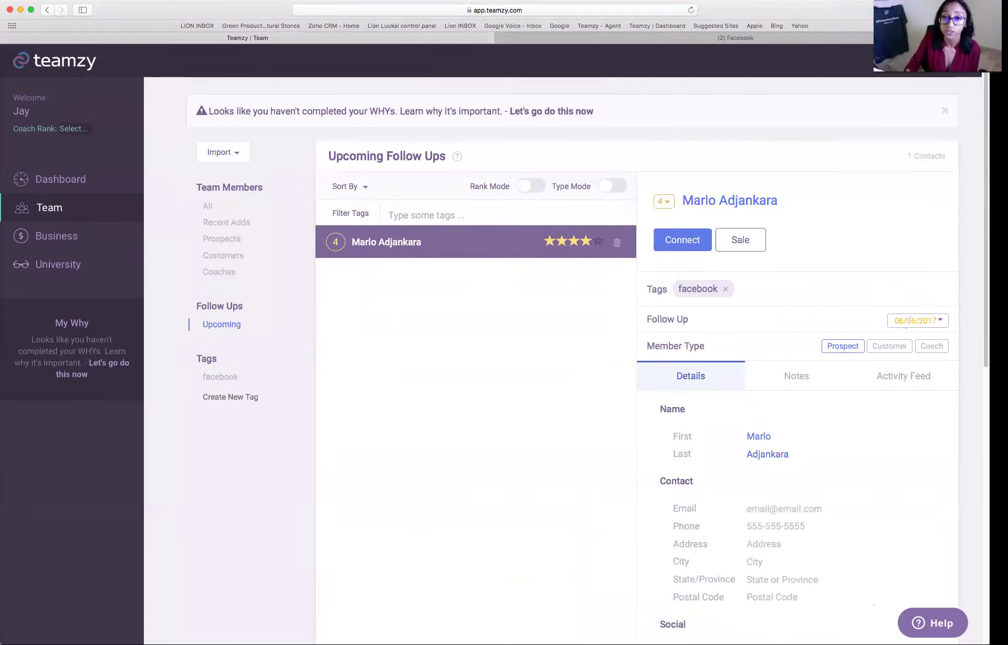
scroll(740, 238, "up", 2)
left_click(208, 258)
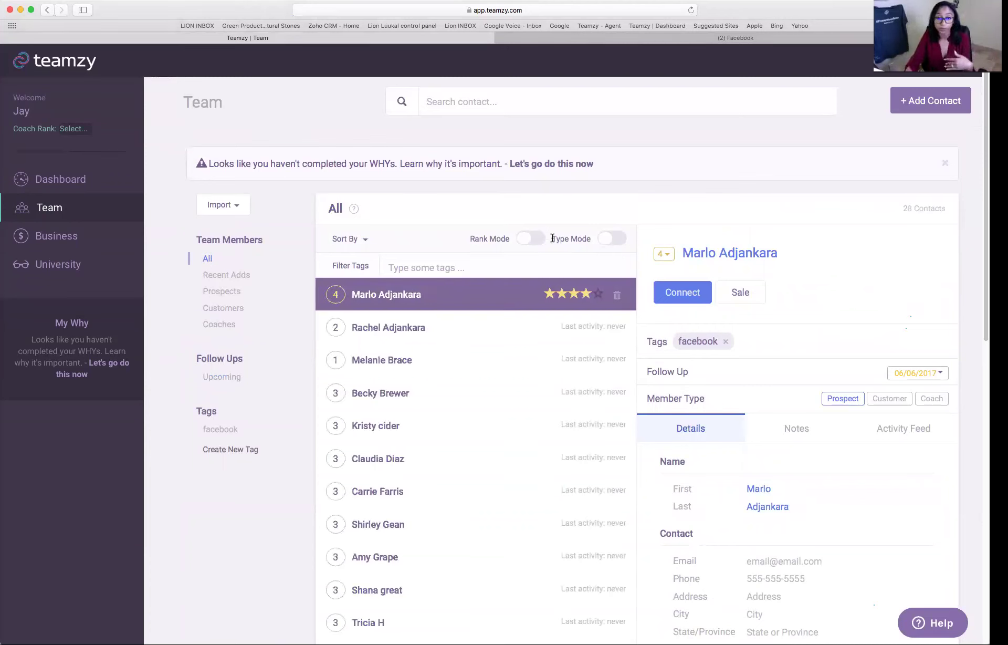
- Turn on Rank Mode and raise the one-star contact to three stars
left_click(525, 240)
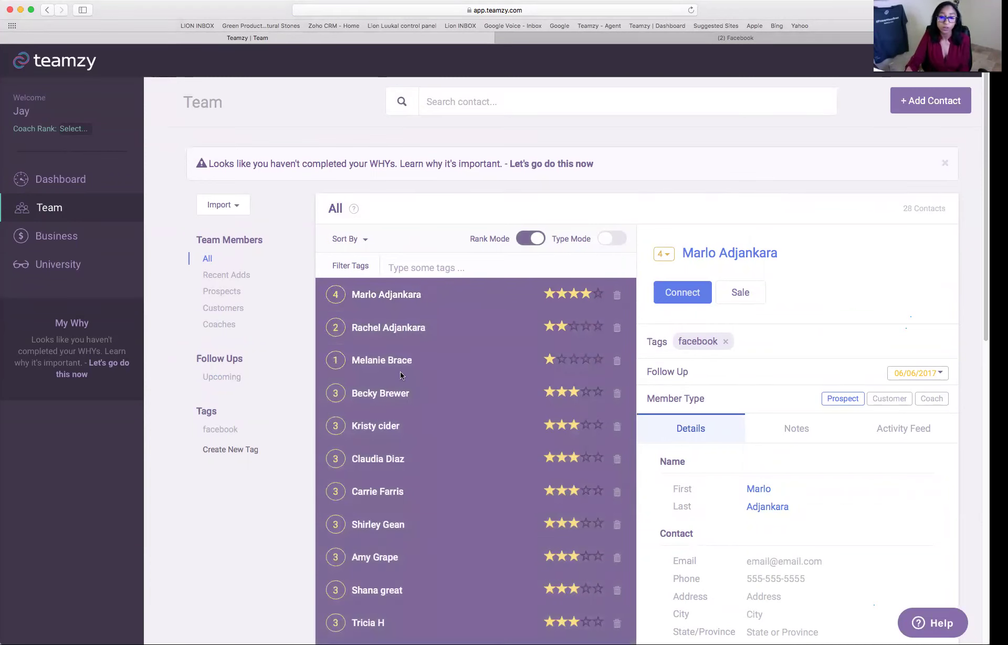
left_click(575, 361)
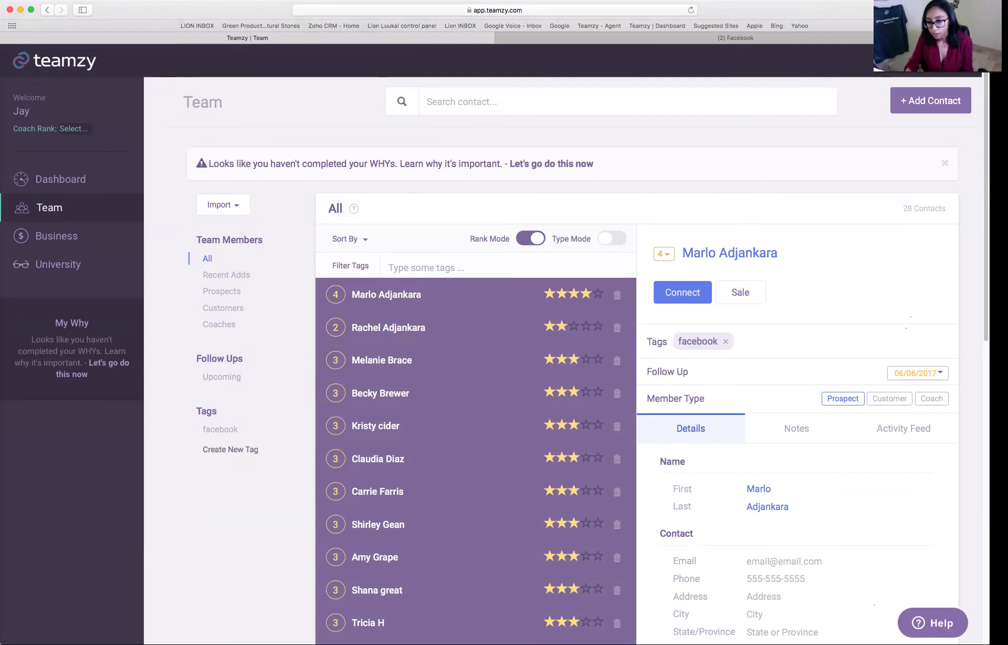
scroll(646, 378, "down", 2)
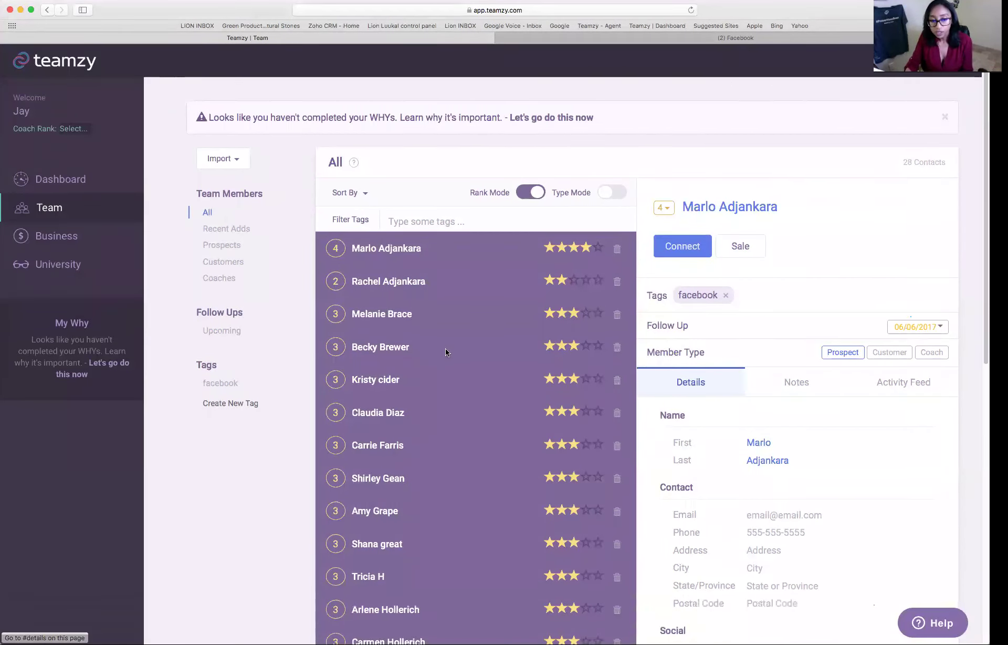
- Open her record and set a custom follow-up date of June 10, 2017
left_click(391, 315)
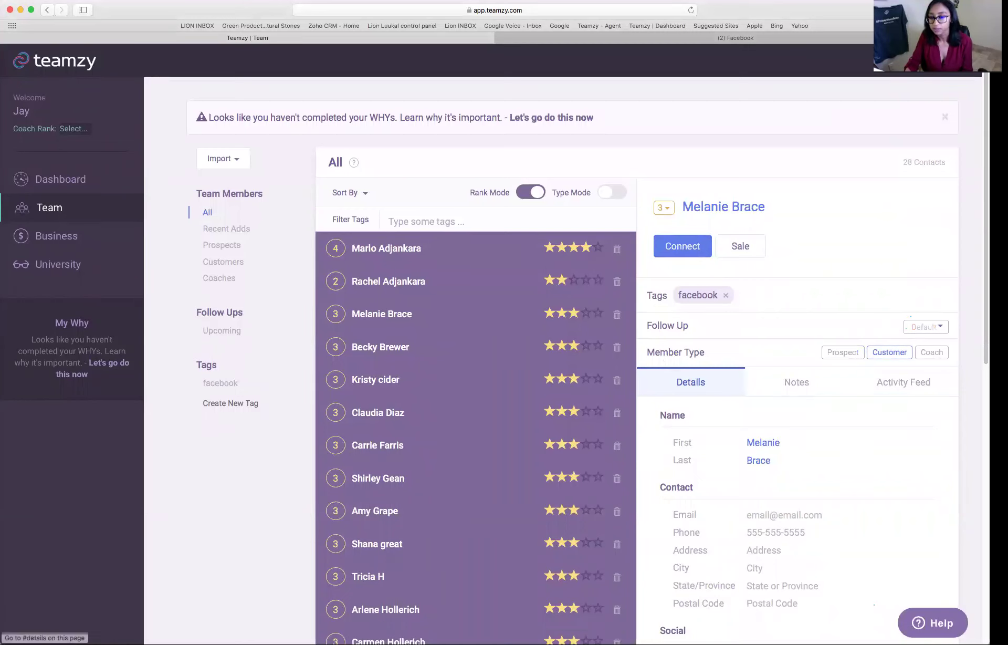
triple_click(648, 325)
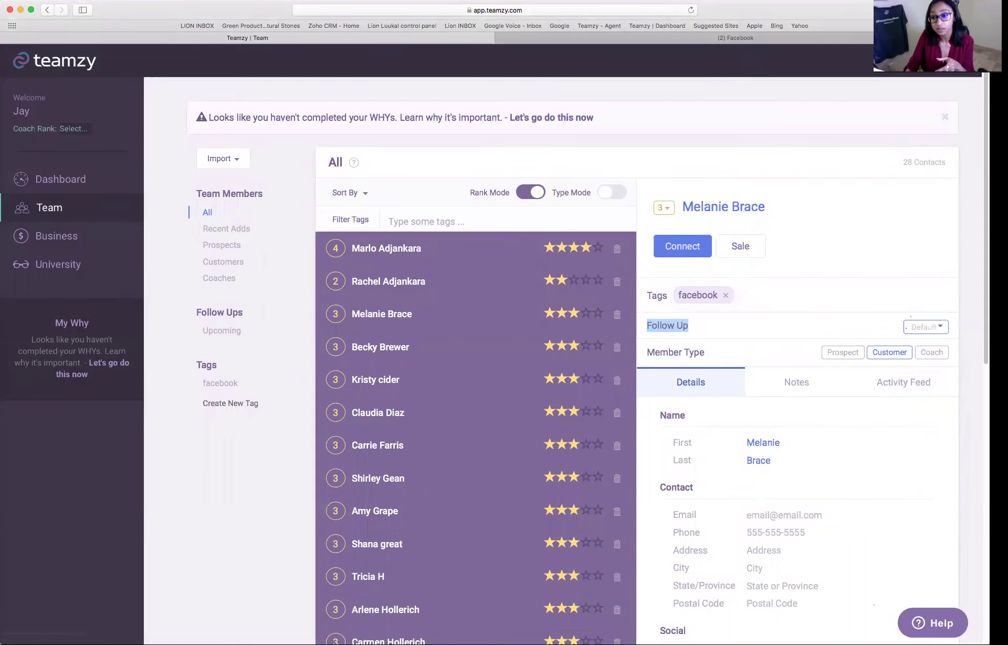
left_click(926, 326)
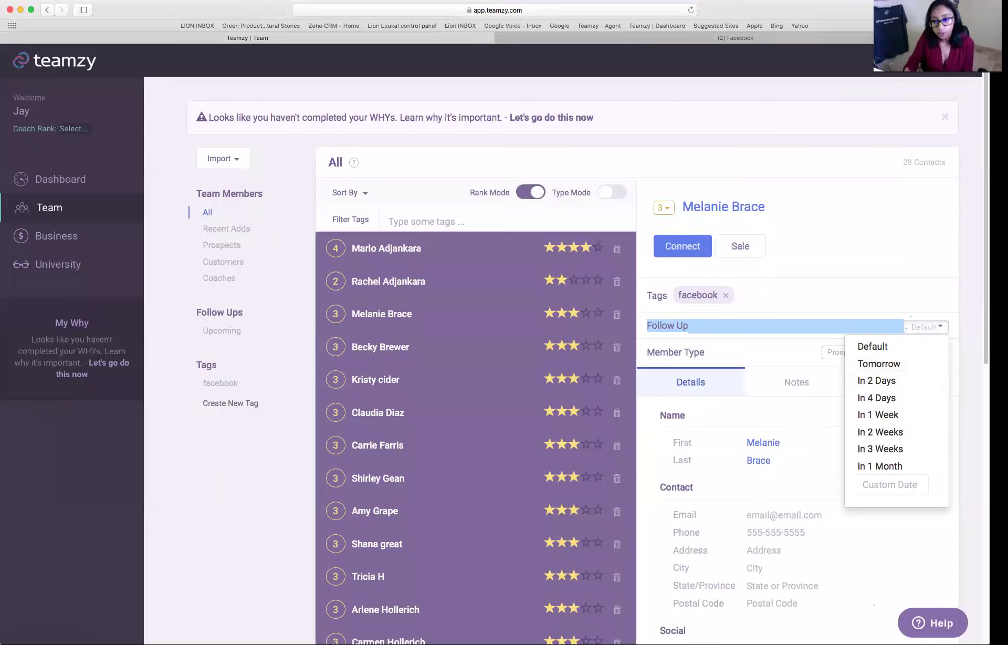
left_click(890, 484)
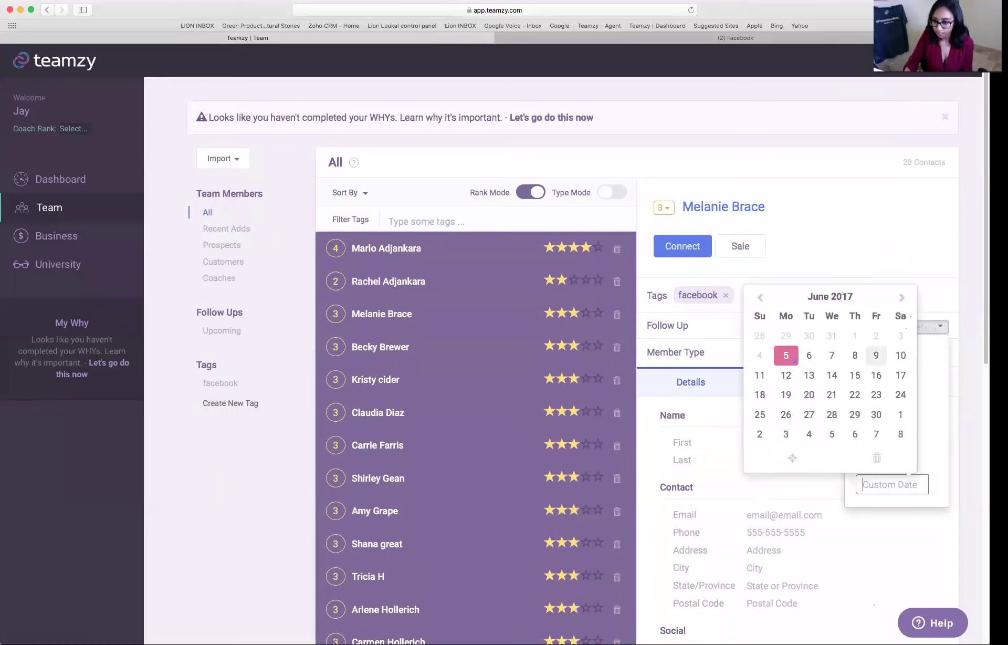
left_click(901, 355)
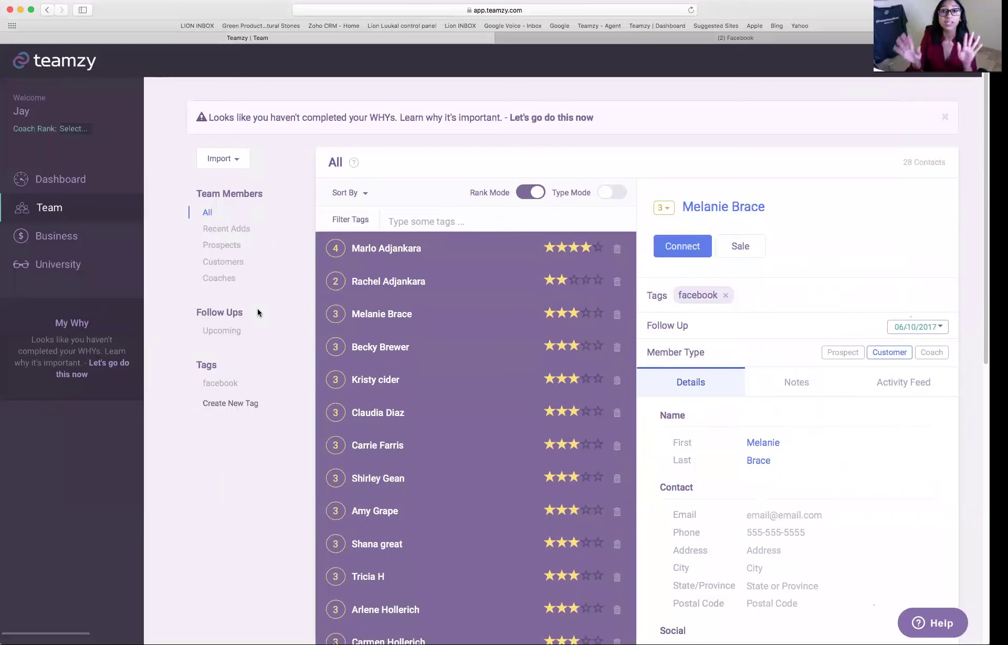
- Check that the Upcoming follow-ups list shows two contacts, then return to the Dashboard
left_click(222, 330)
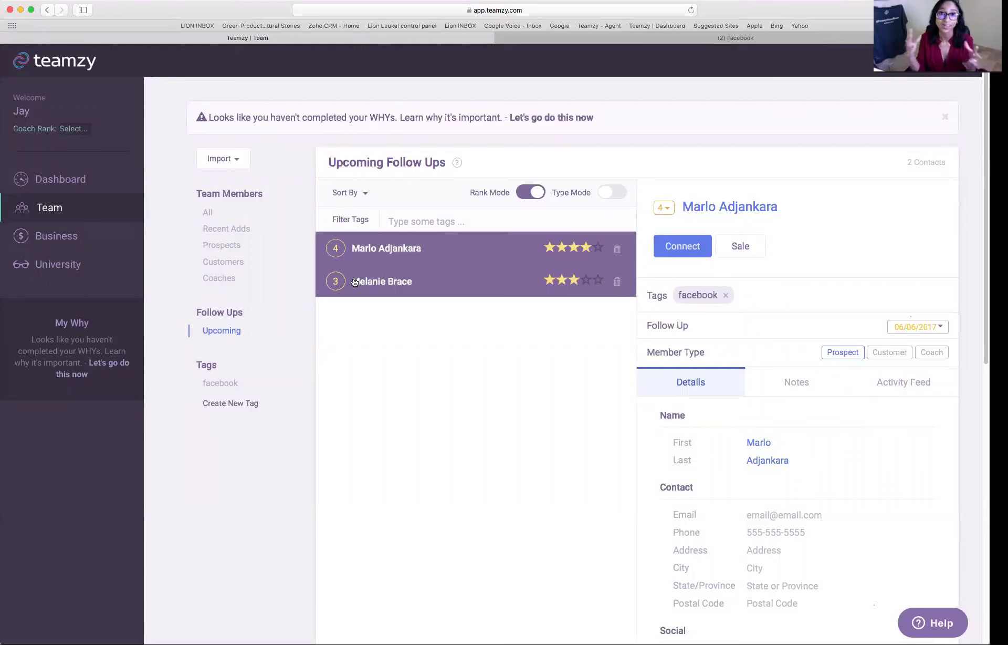
left_click(61, 179)
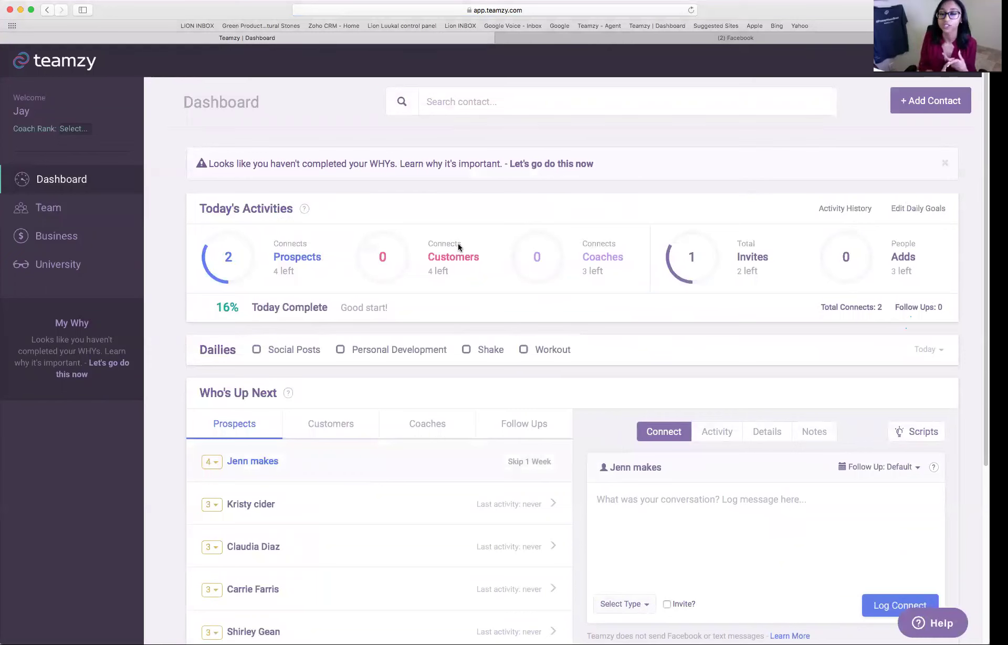
scroll(471, 236, "down", 4)
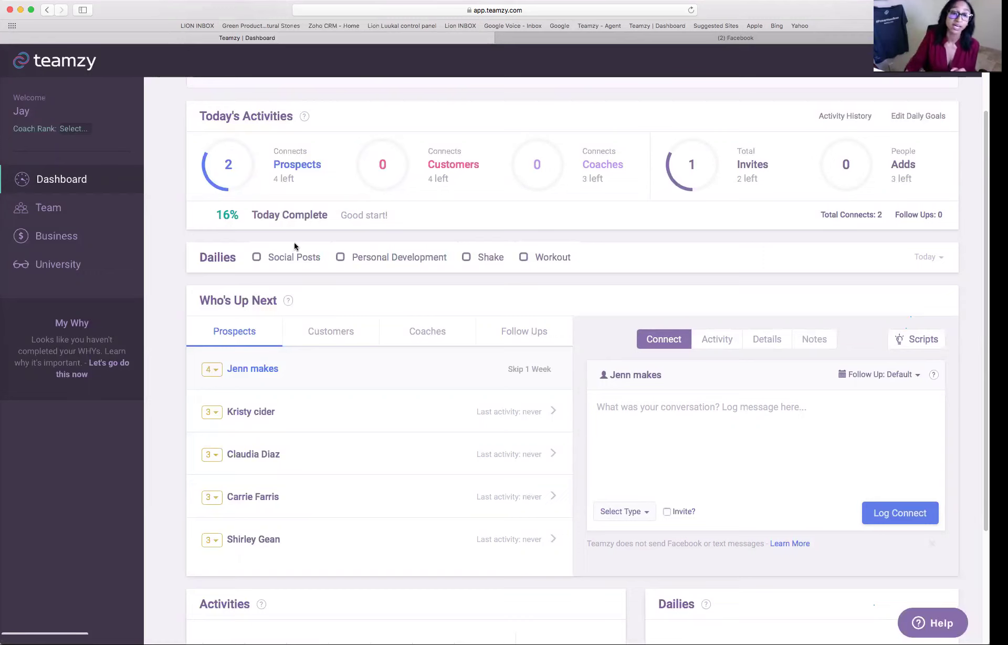
mouse_move(265, 196)
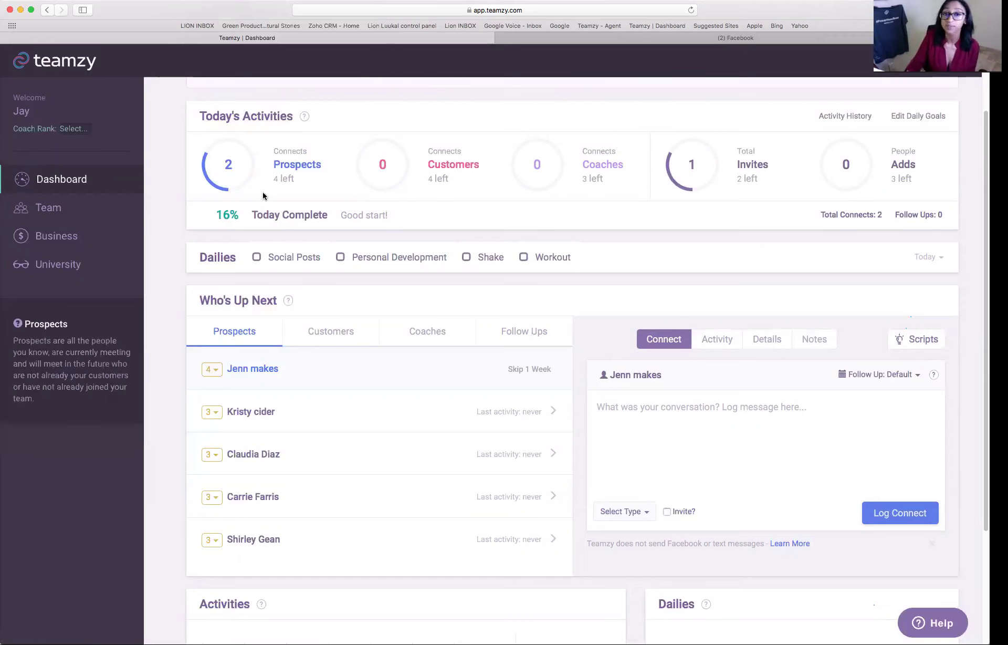
left_click(336, 330)
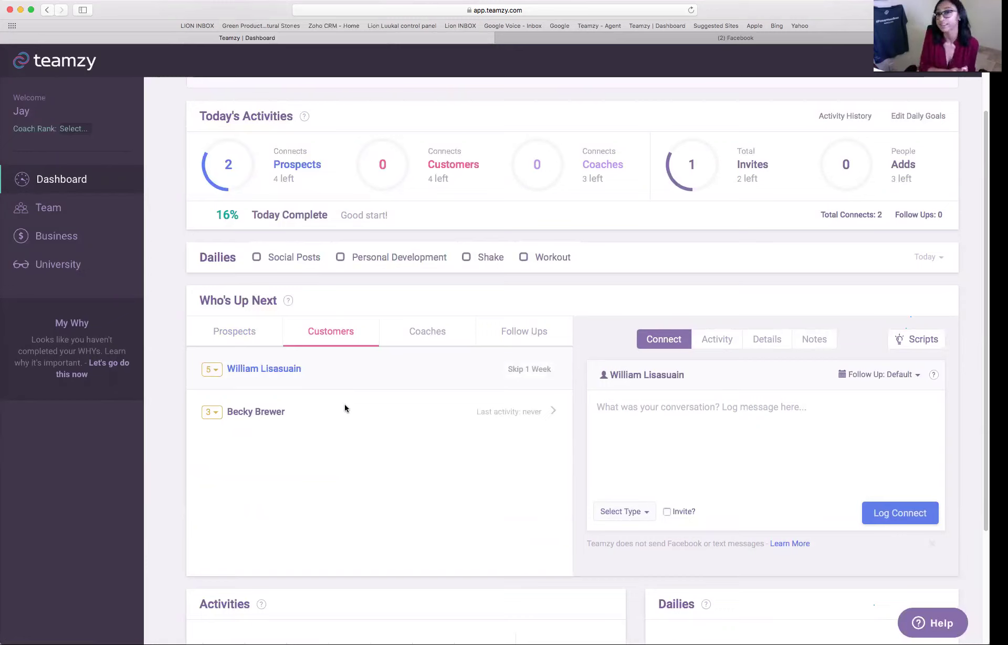
left_click(240, 336)
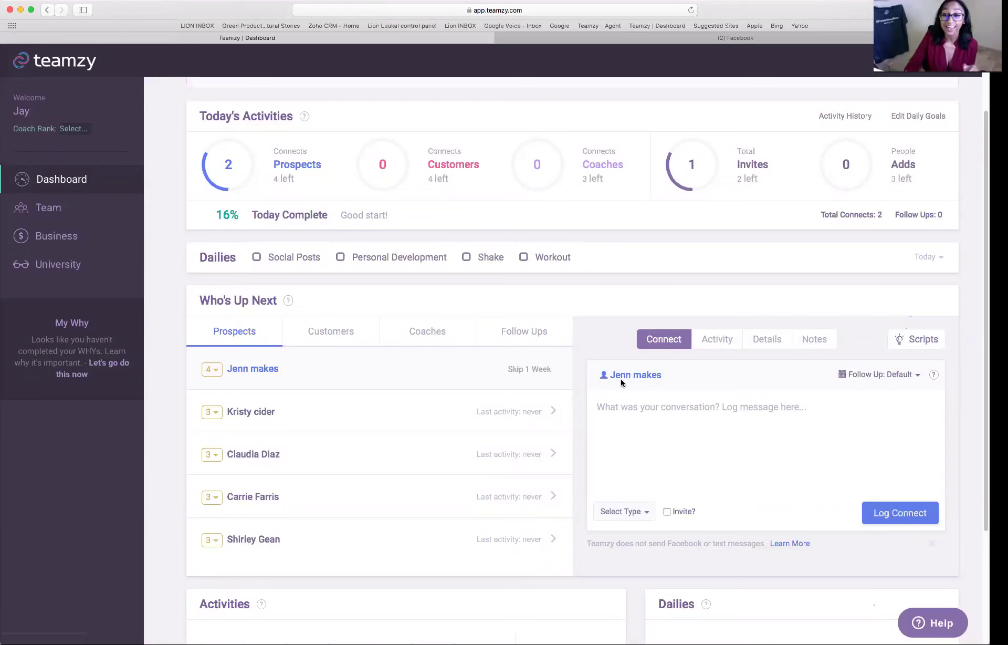
scroll(604, 376, "down", 2)
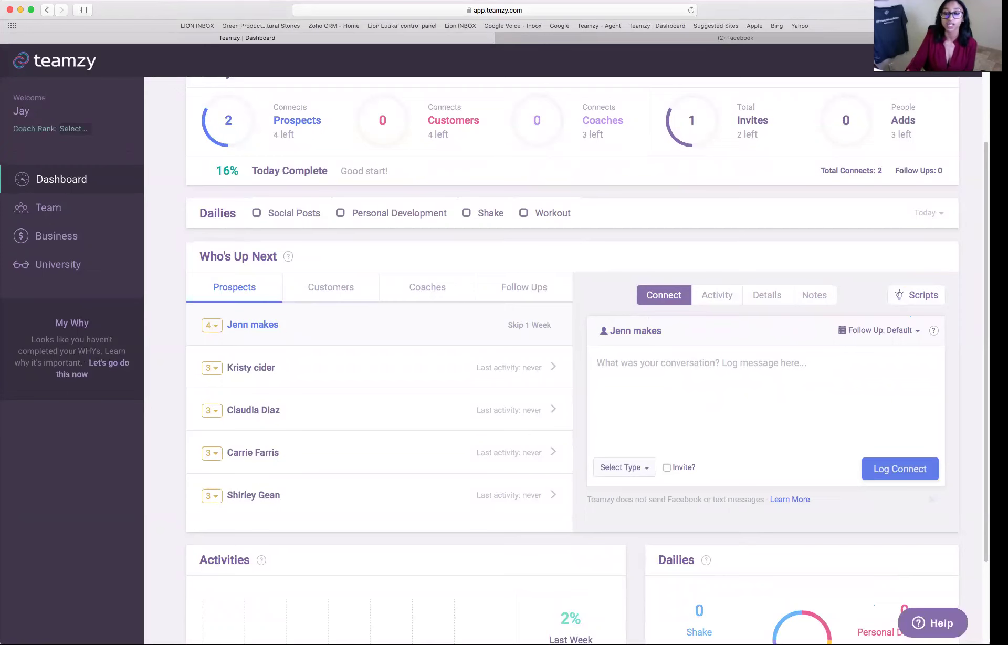
- Start an email to the prospect from the 21 Day Fix email script, greeting them by first name
left_click(624, 467)
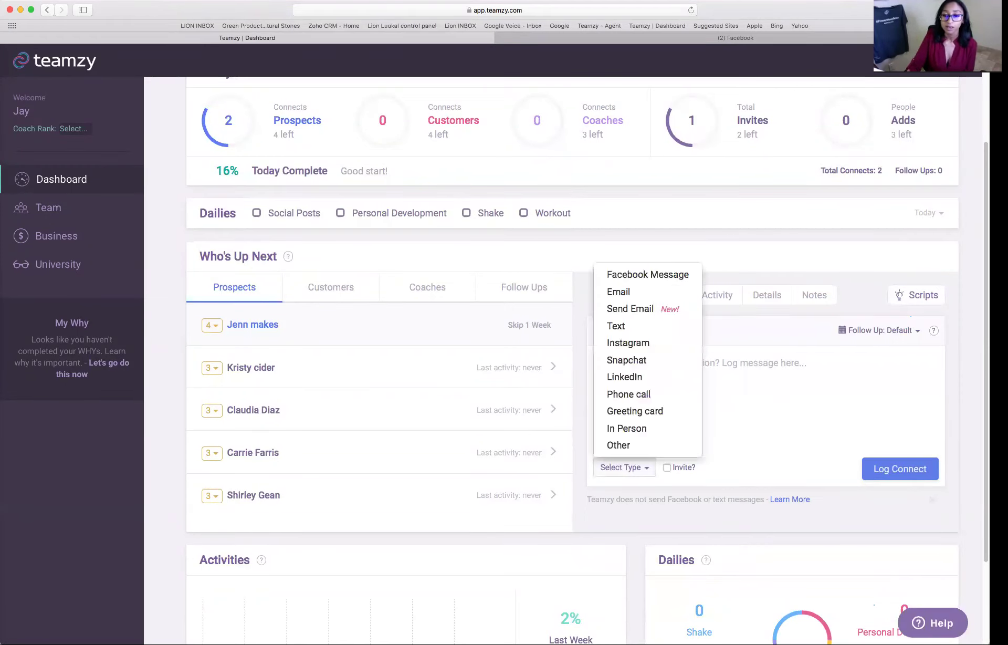
left_click(642, 314)
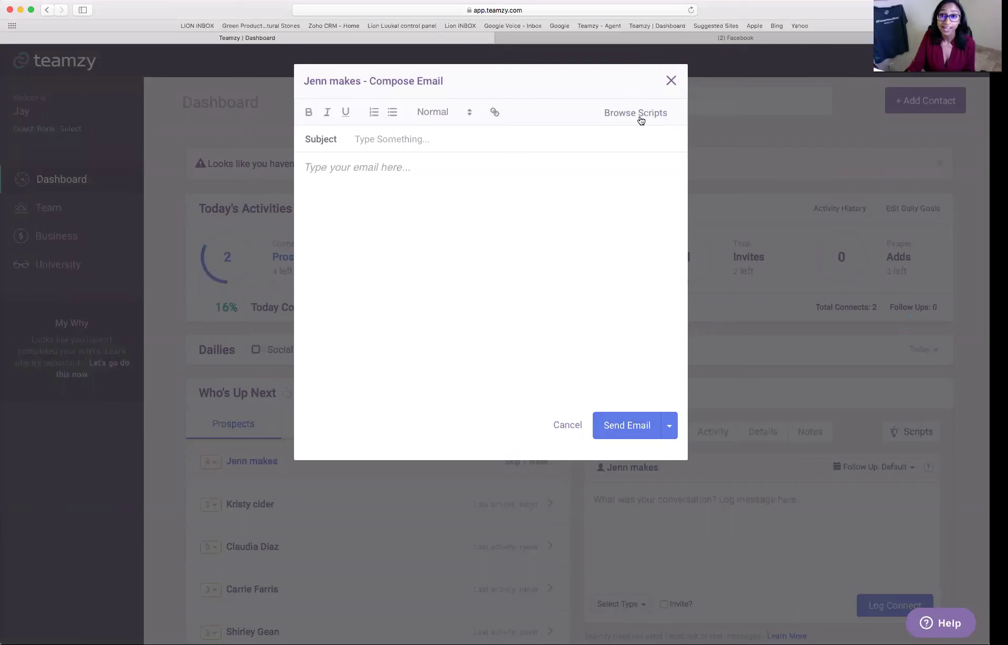
left_click(659, 124)
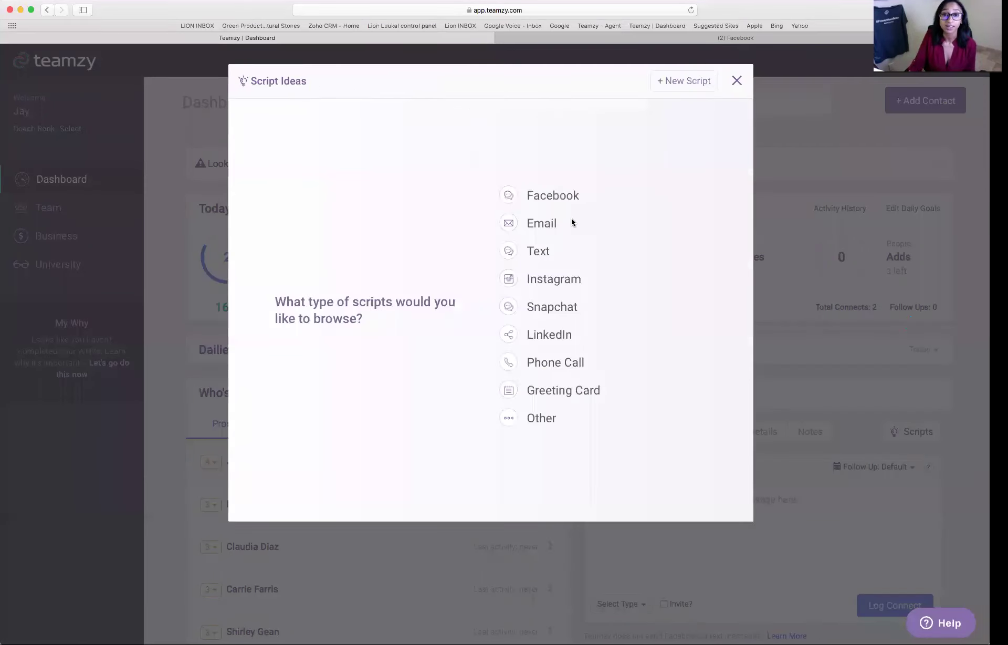
left_click(555, 227)
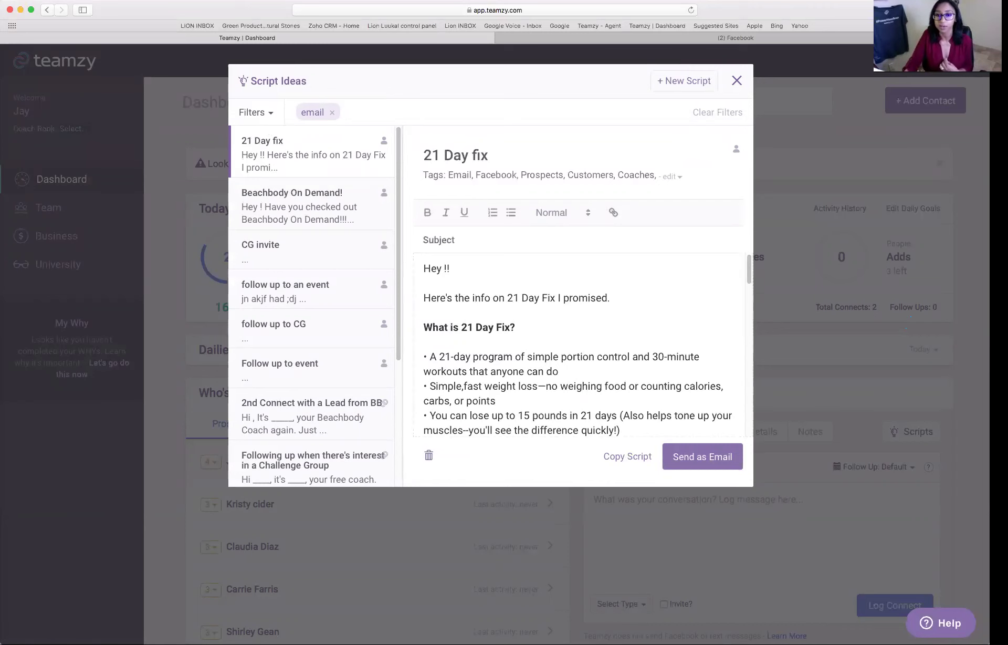
left_click(703, 456)
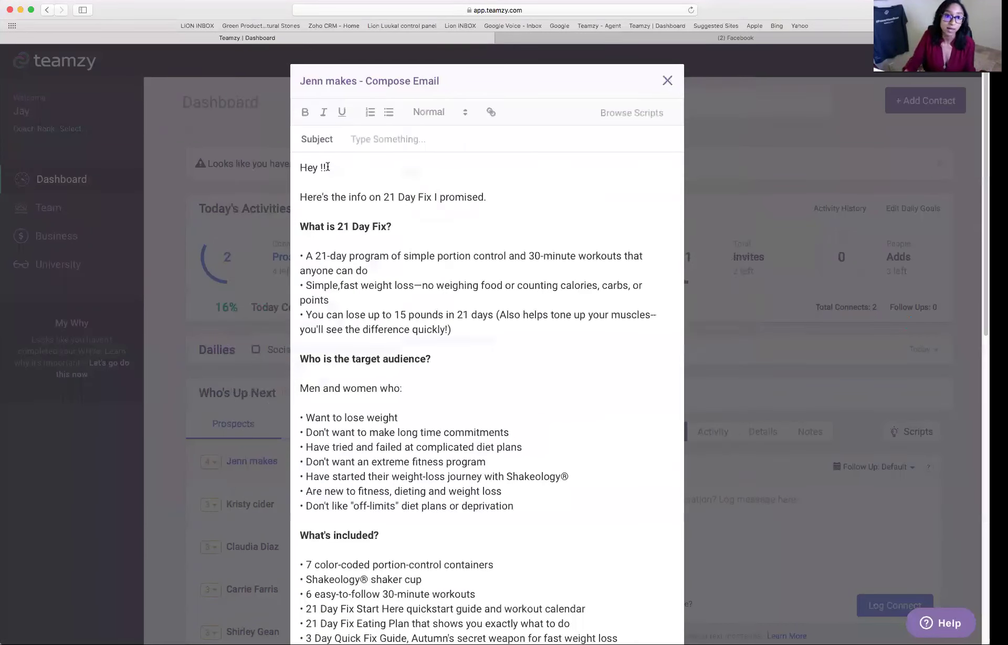
type("Jenn")
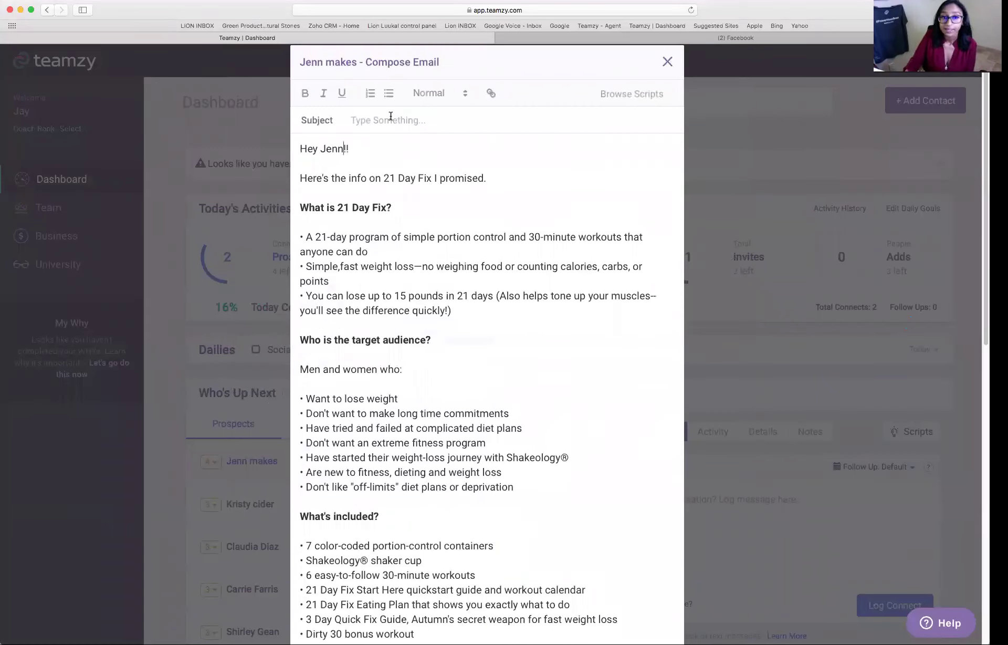
- Review the drafted email, then cancel it and discard the changes
scroll(522, 308, "down", 5)
scroll(526, 311, "down", 9)
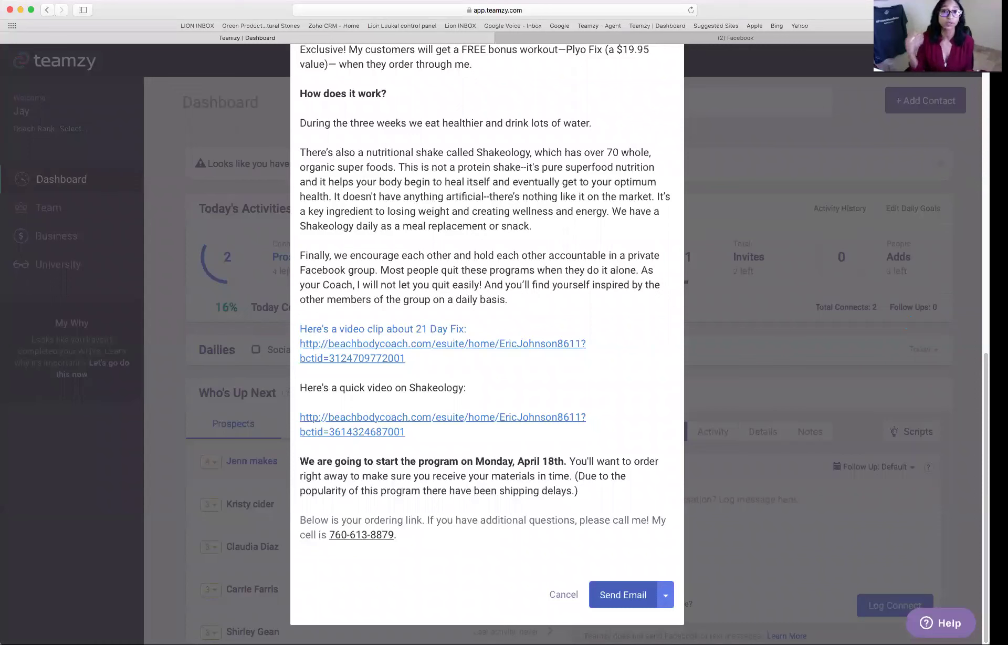
scroll(646, 288, "up", 20)
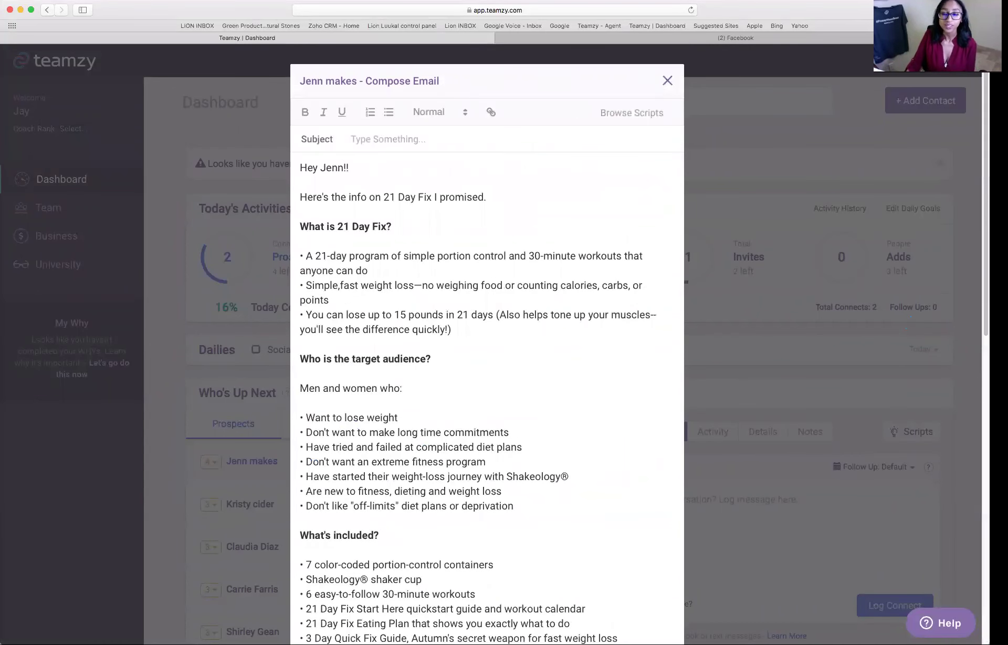
scroll(567, 298, "down", 12)
left_click(552, 593)
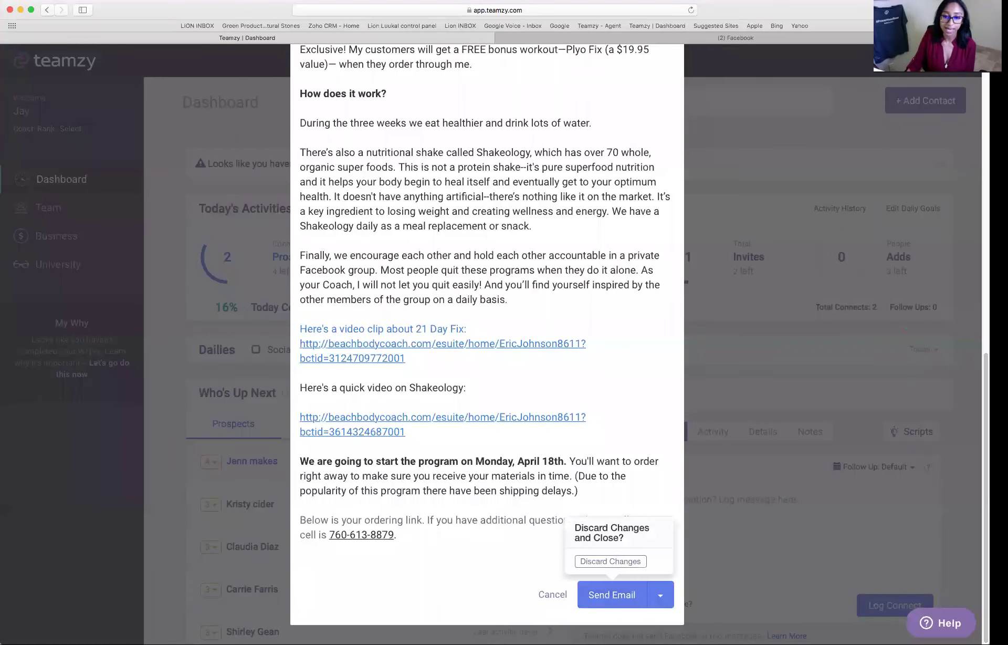
left_click(618, 560)
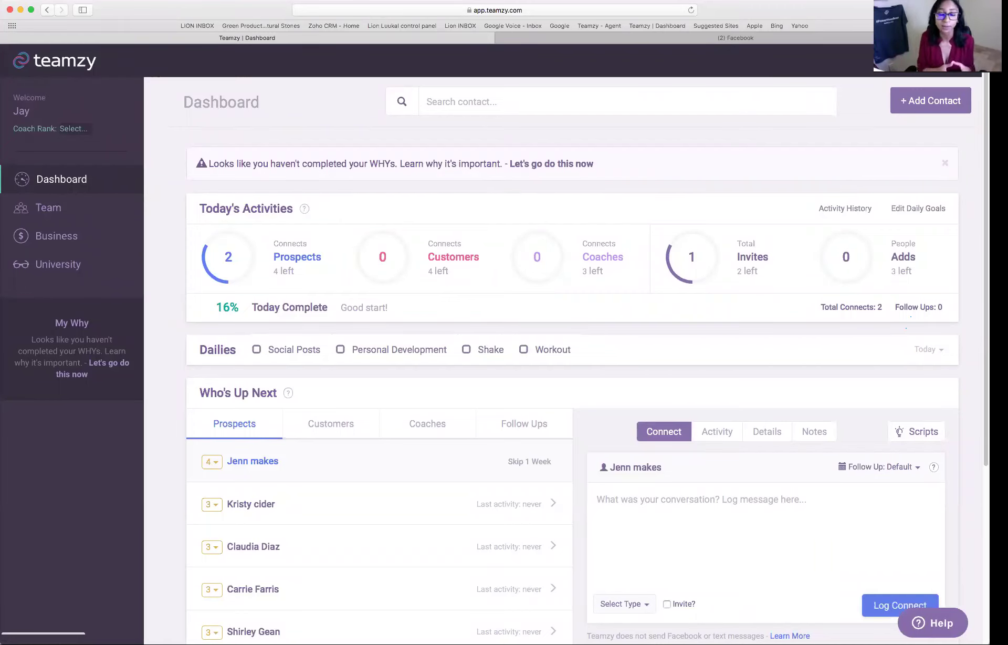
- Reopen and close an empty email draft, then bring up the account options menu
scroll(573, 357, "down", 3)
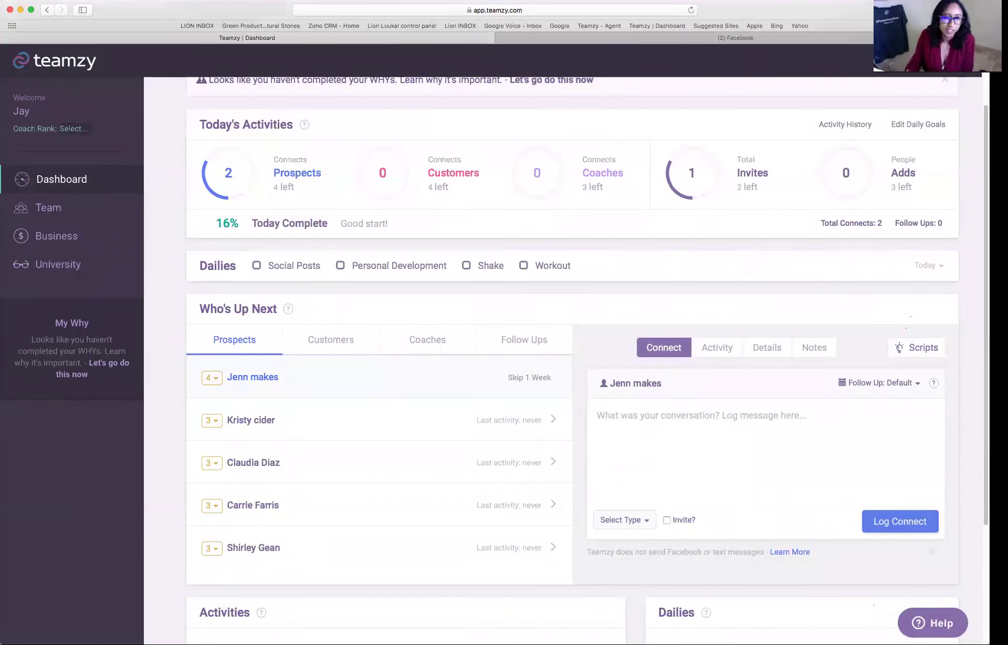
left_click(622, 519)
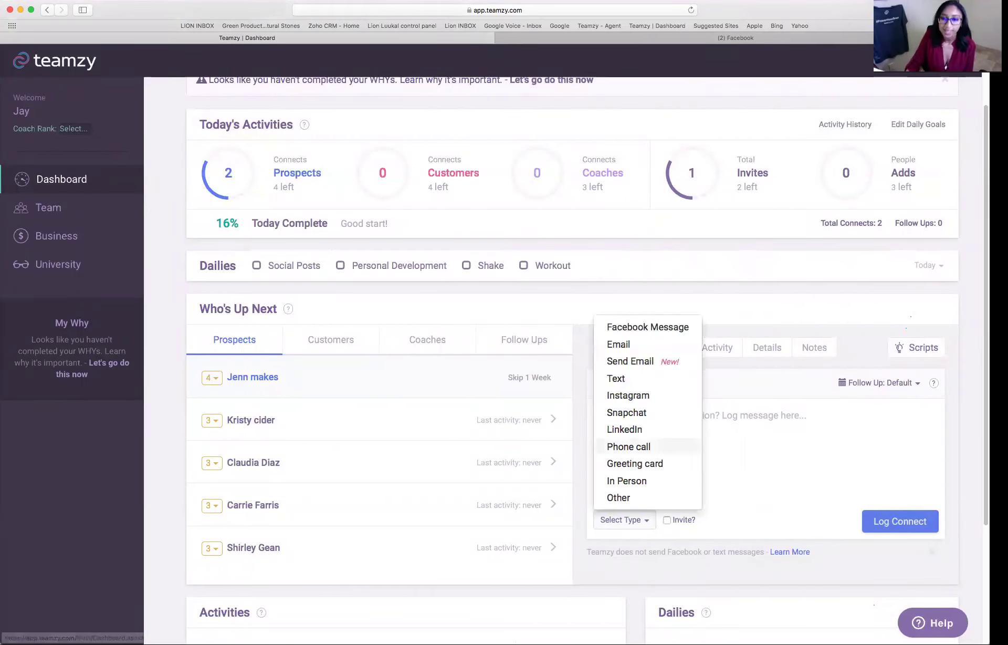
left_click(646, 363)
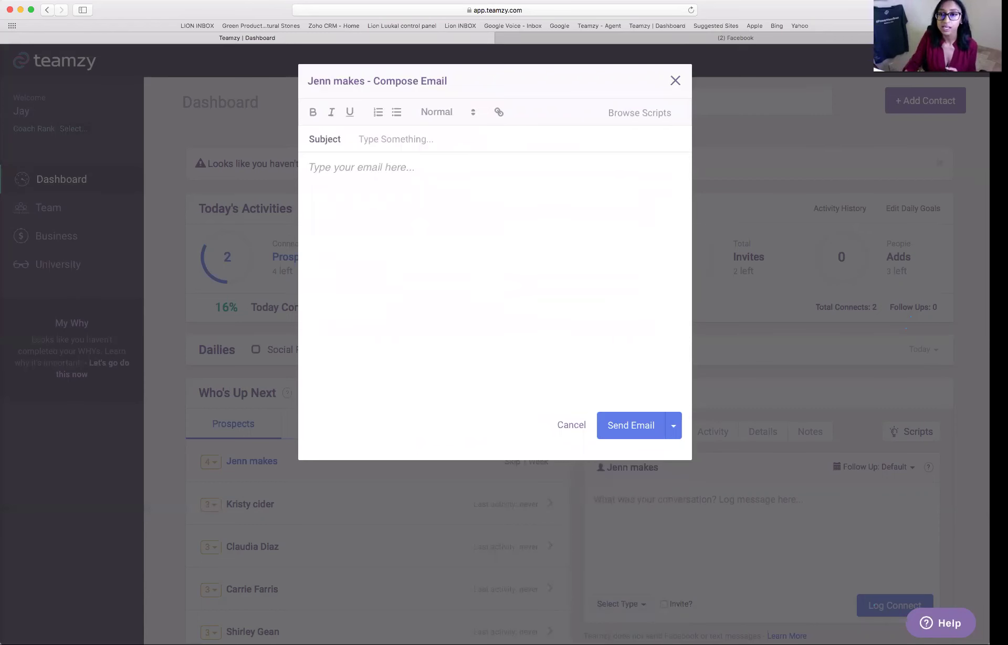
left_click(675, 81)
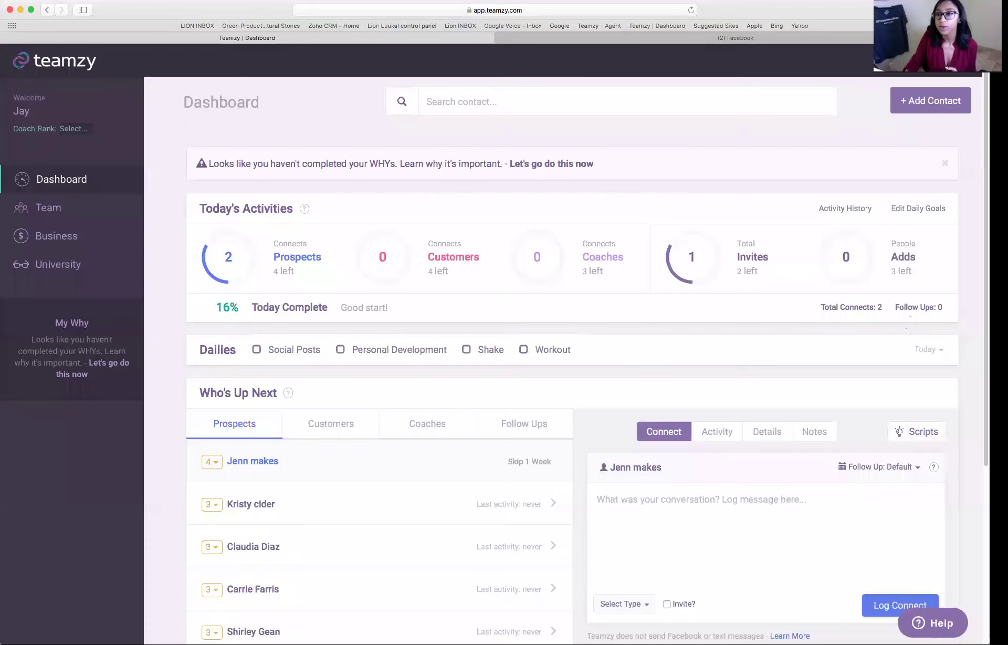
left_click(939, 61)
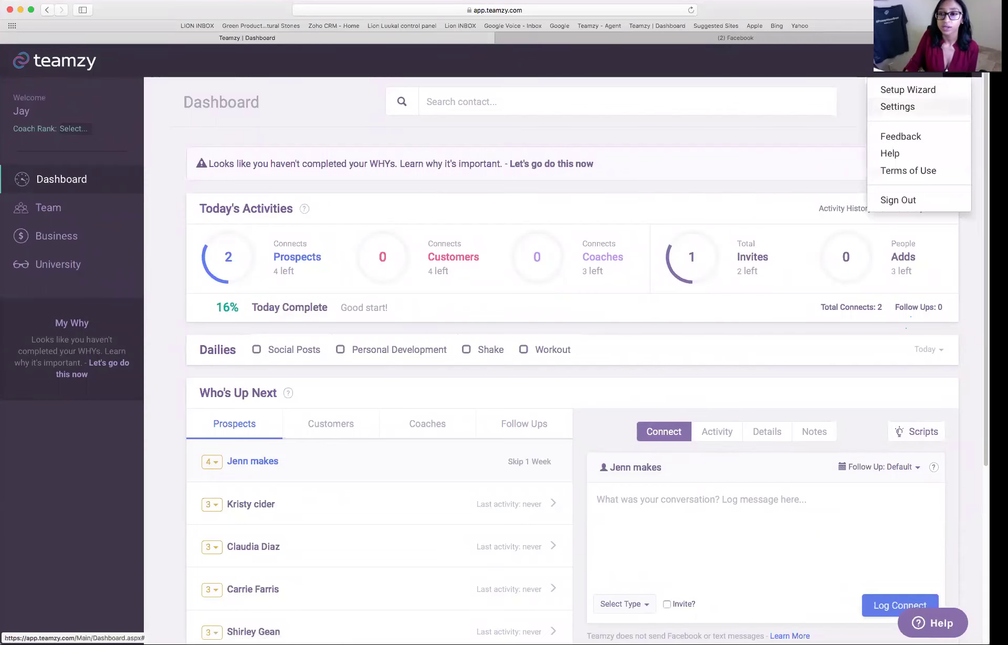
- Confirm Gmail is listed as connected under Settings > Integrations, then go back to the dashboard
left_click(897, 106)
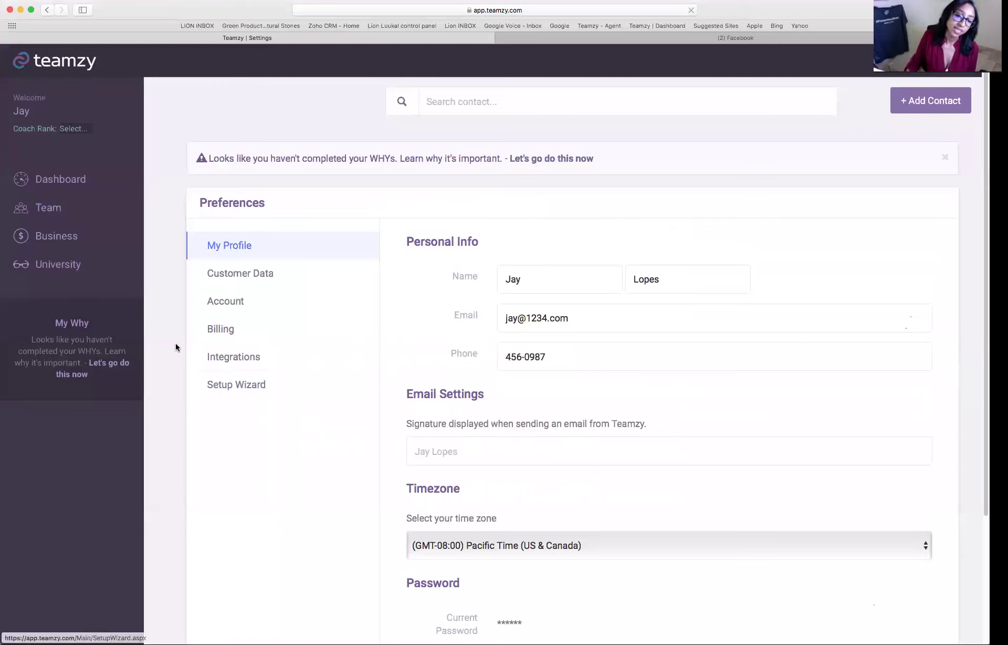
left_click(201, 363)
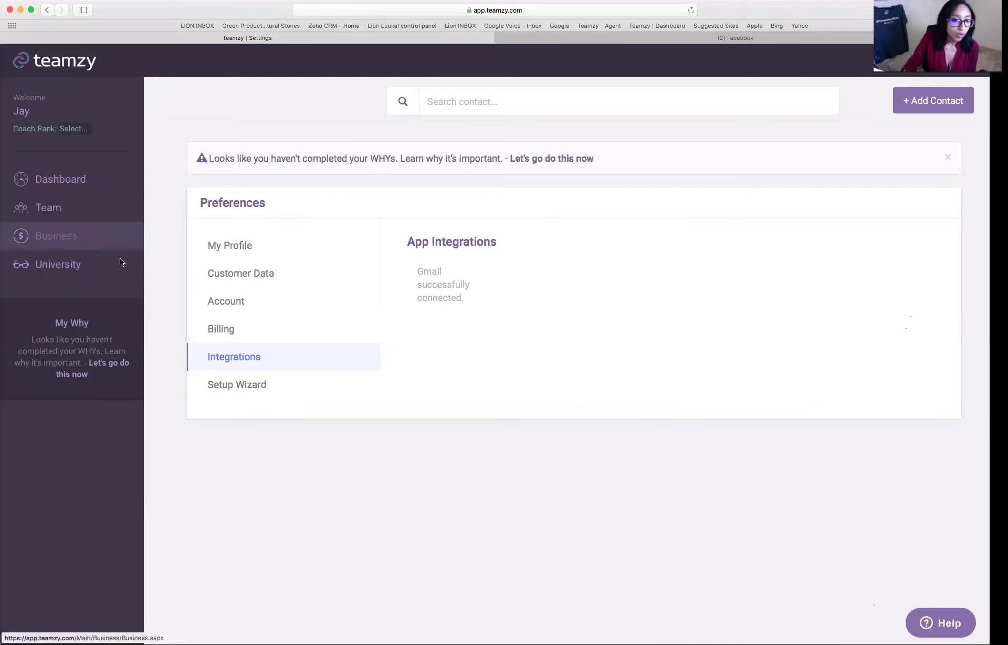
left_click(85, 183)
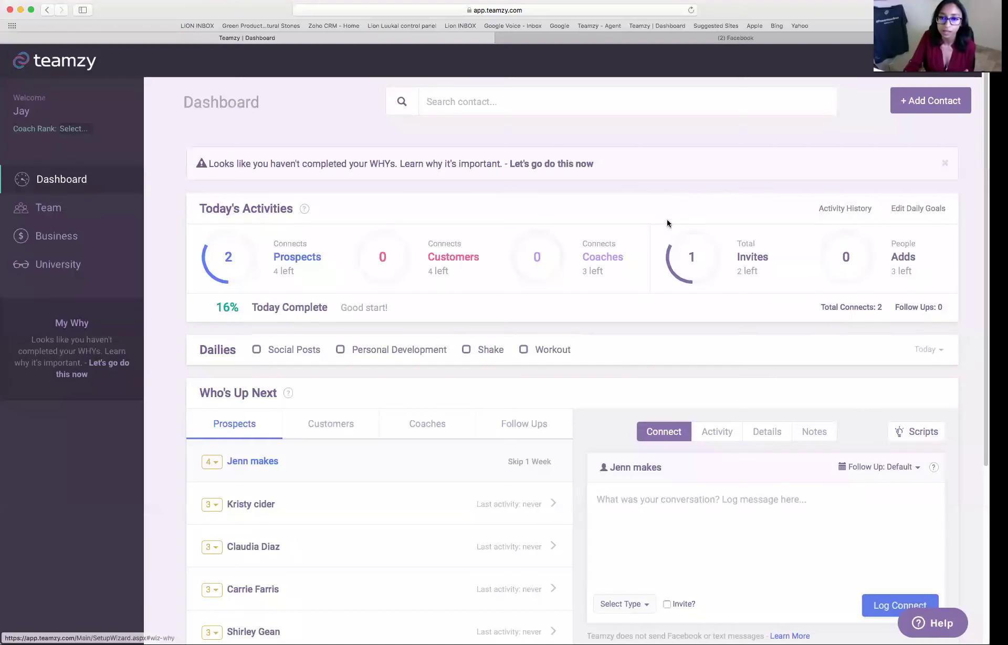
mouse_move(673, 228)
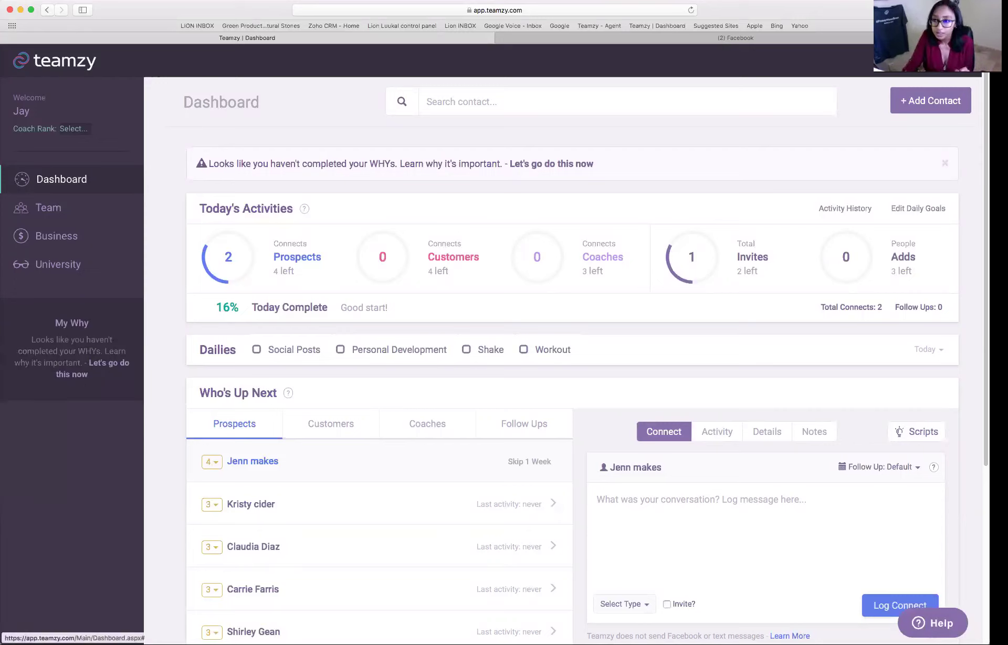
- Review Business stats: 3 customers, 2 all-time connects, ratios, and both logged connects in Activity History
left_click(84, 236)
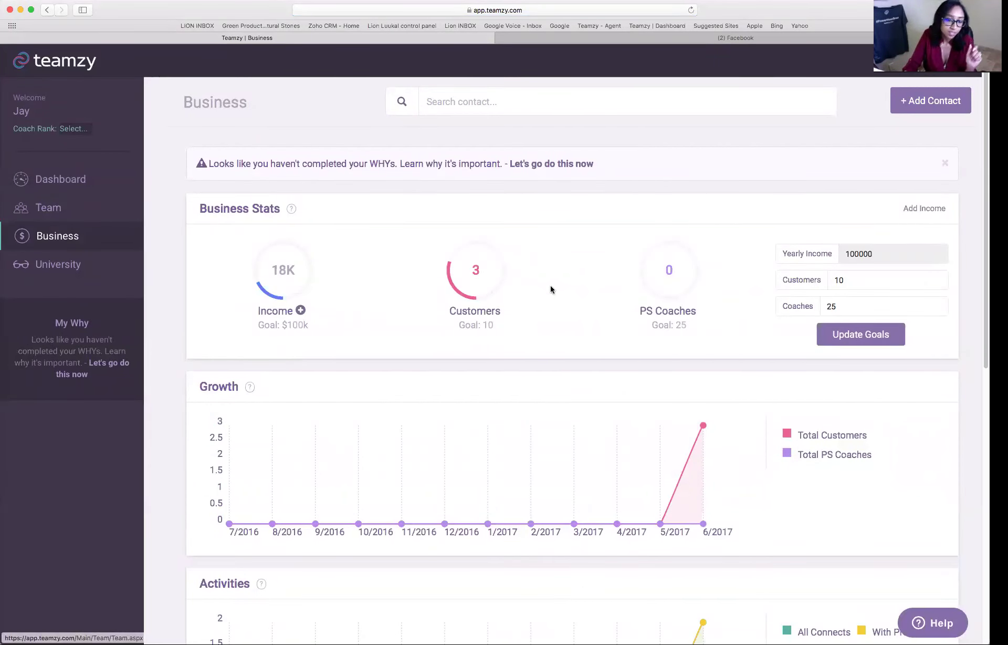
scroll(645, 266, "down", 1)
scroll(645, 266, "down", 8)
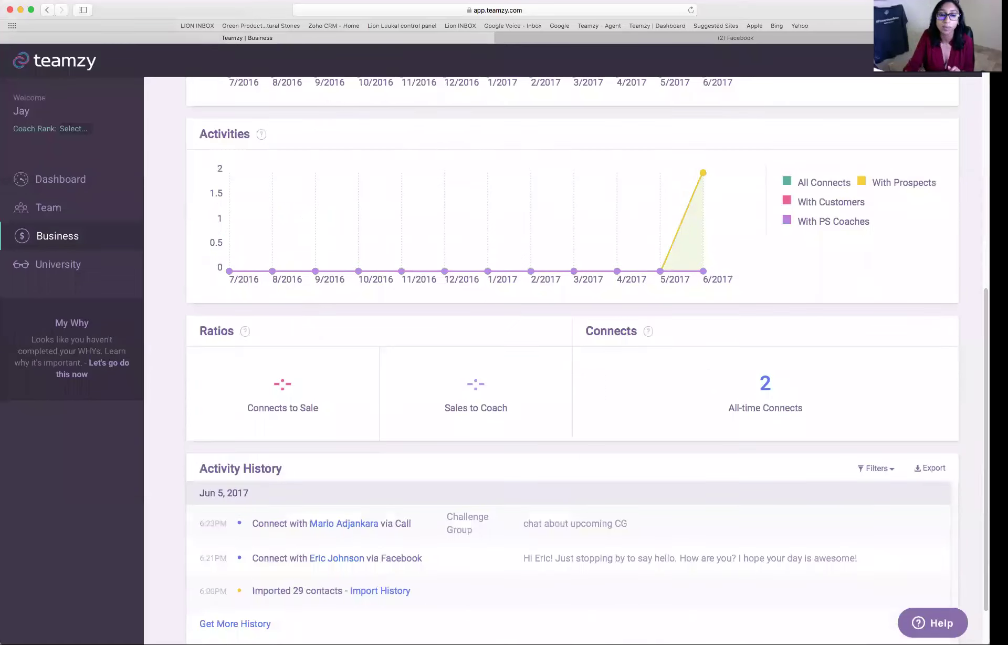
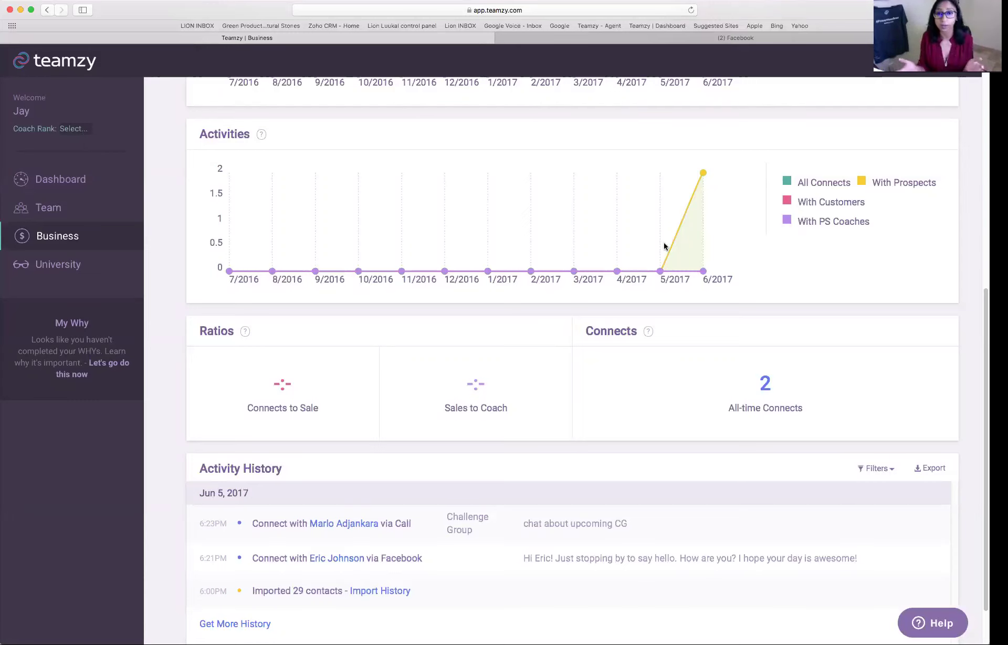
- Reload the Business page showing 18K income vs $100k, 3/10 customers, 0/25 PS Coaches, then open the income report
scroll(107, 271, "up", 3)
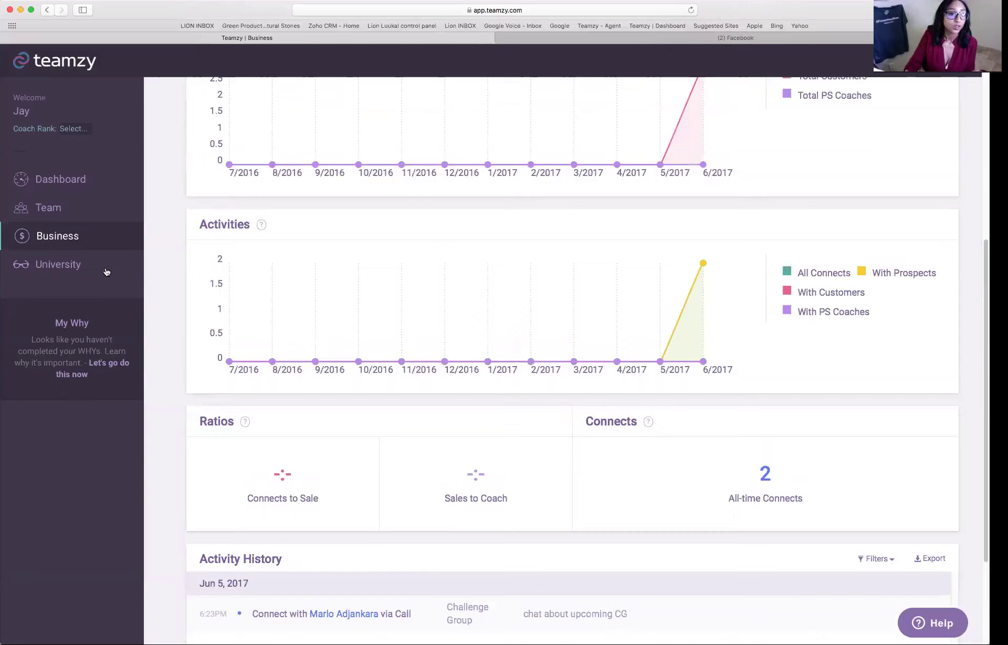
scroll(107, 271, "up", 2)
left_click(134, 245)
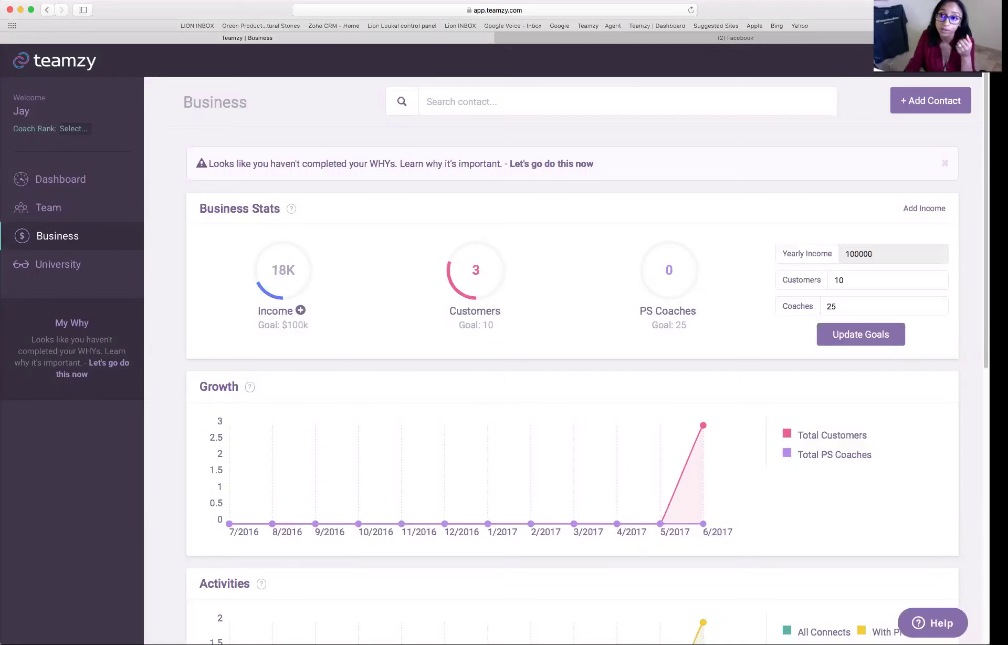
left_click(301, 311)
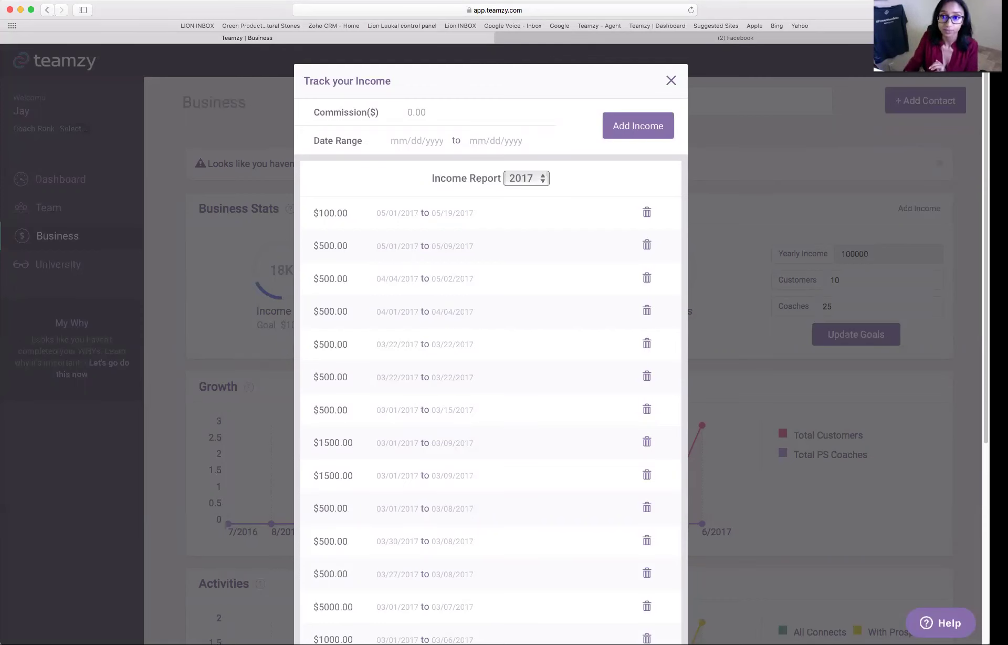
left_click(663, 82)
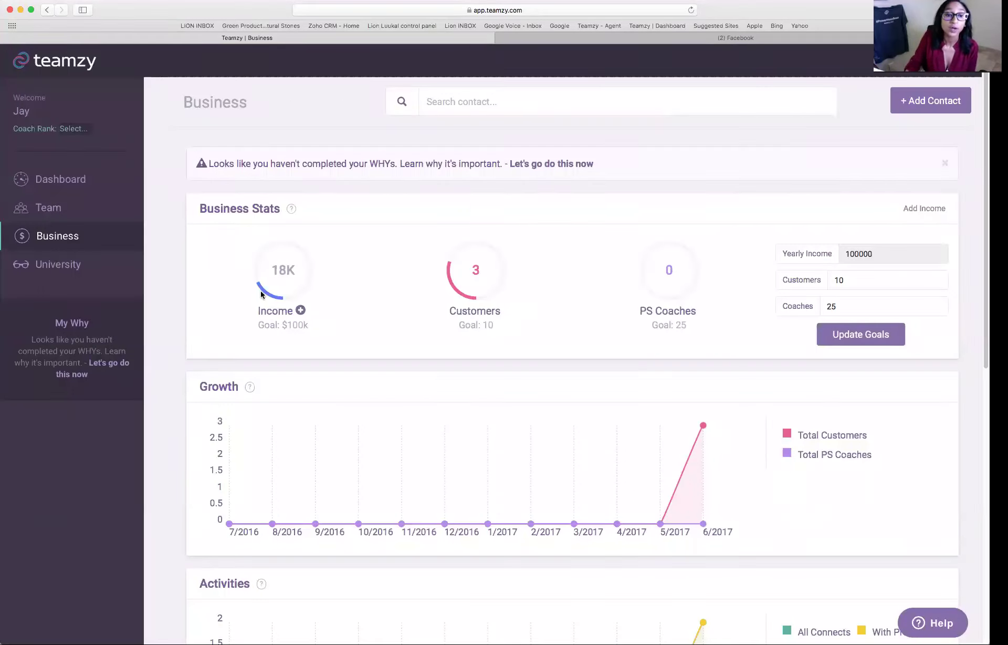
- Scroll to Activity History and show its filter choices: Connects, Invites, Sales, Adds & Imports, Dailies
scroll(278, 310, "down", 2)
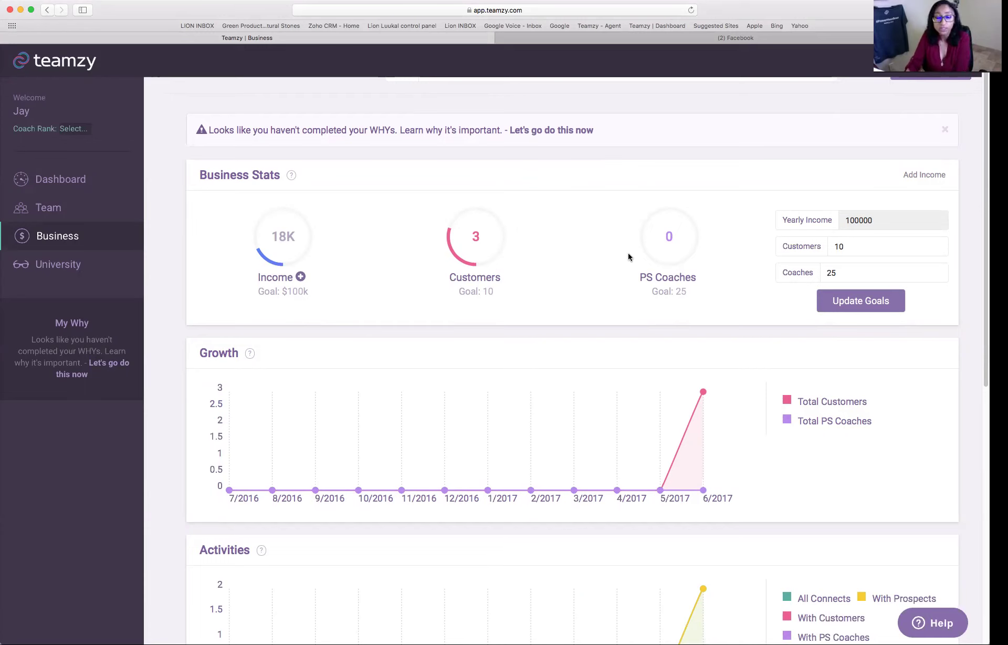
scroll(630, 262, "down", 5)
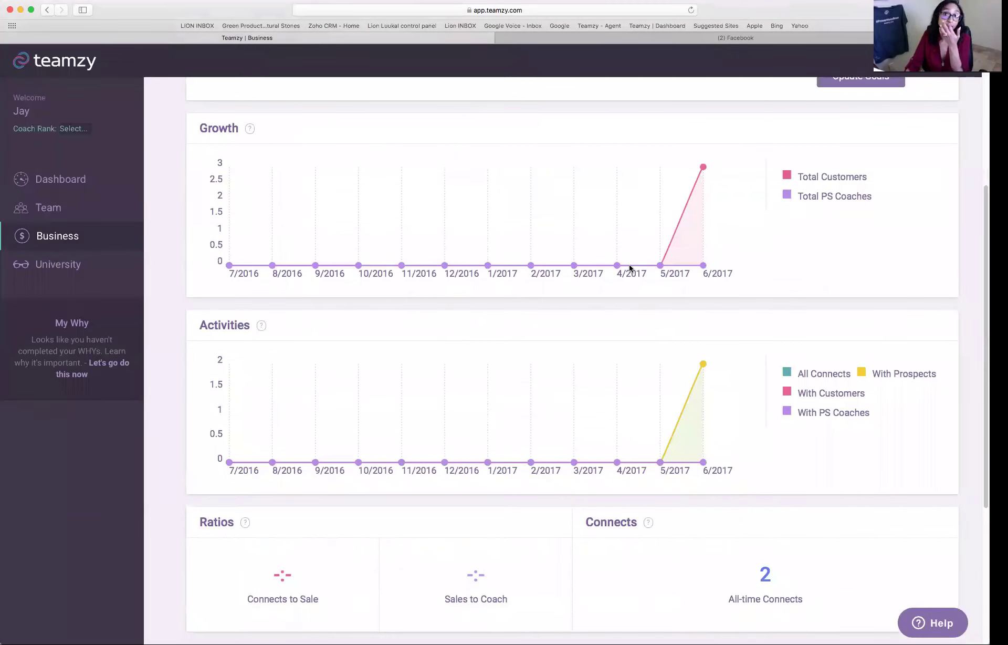
scroll(339, 306, "down", 2)
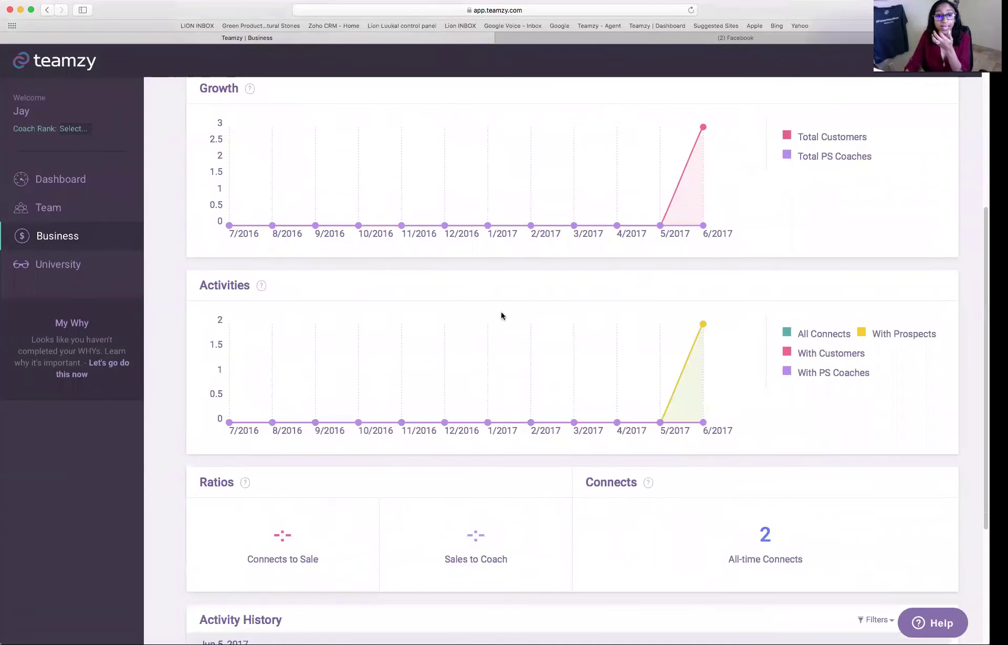
scroll(663, 326, "down", 5)
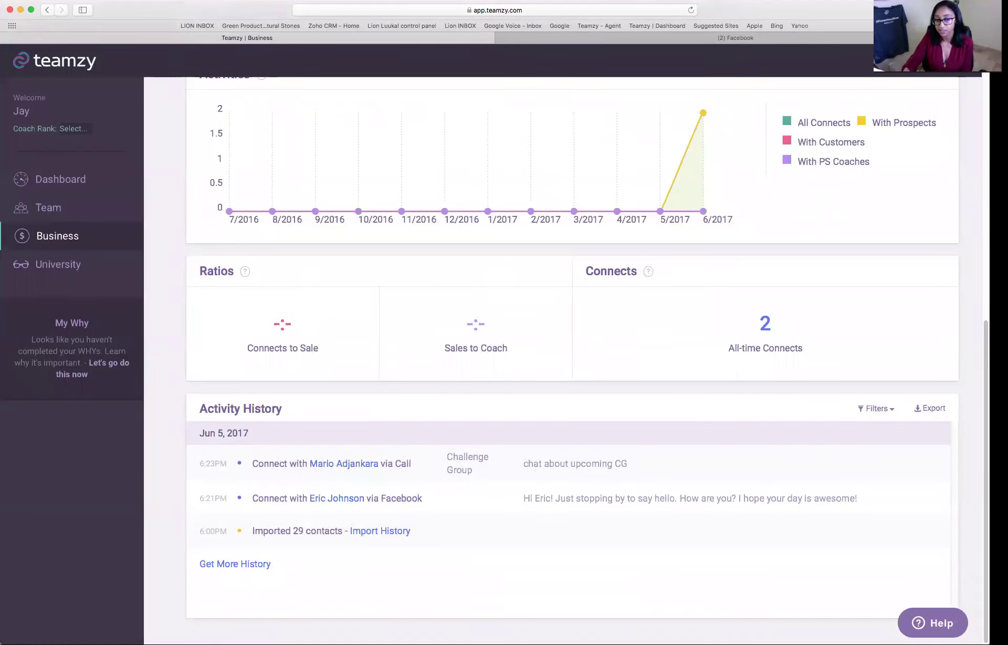
left_click(877, 408)
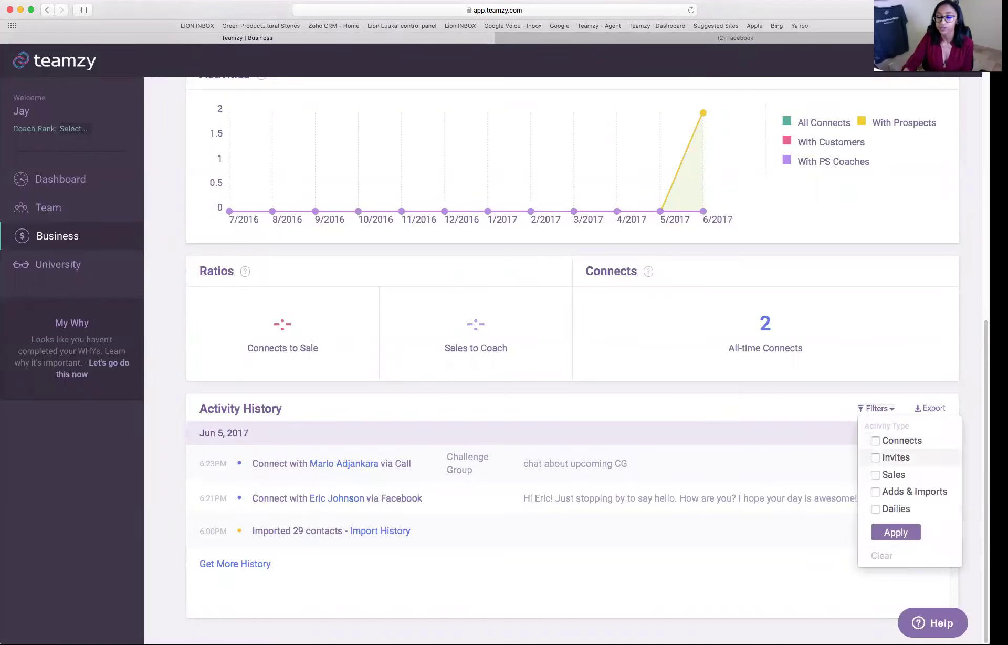
- Filter Activity History to Challenge invites only, then go to the Dashboard
left_click(875, 457)
left_click(883, 473)
left_click(883, 503)
left_click(883, 518)
left_click(883, 533)
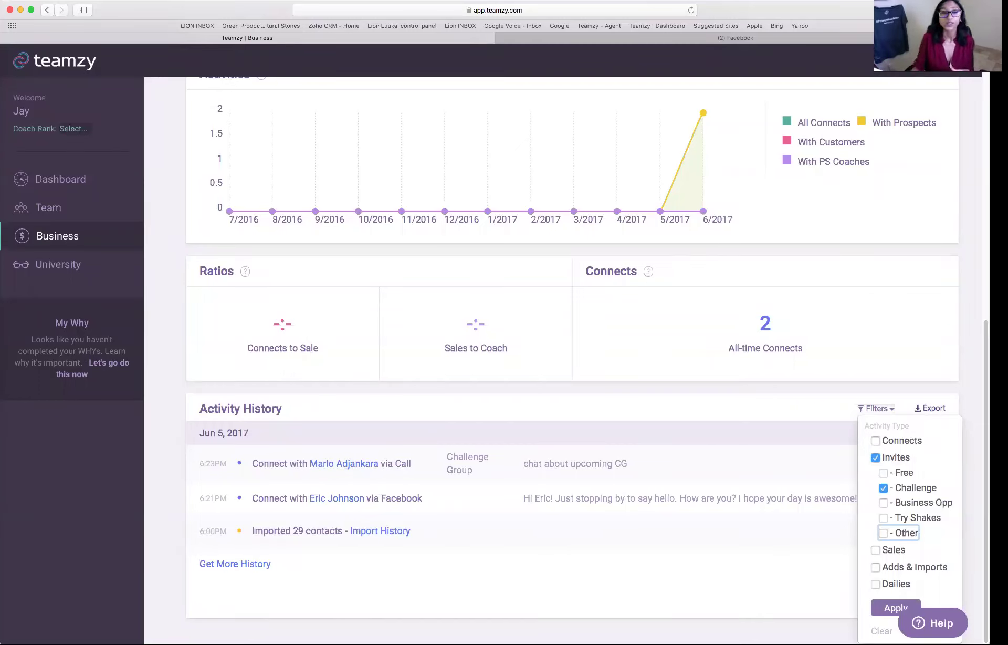
left_click(106, 185)
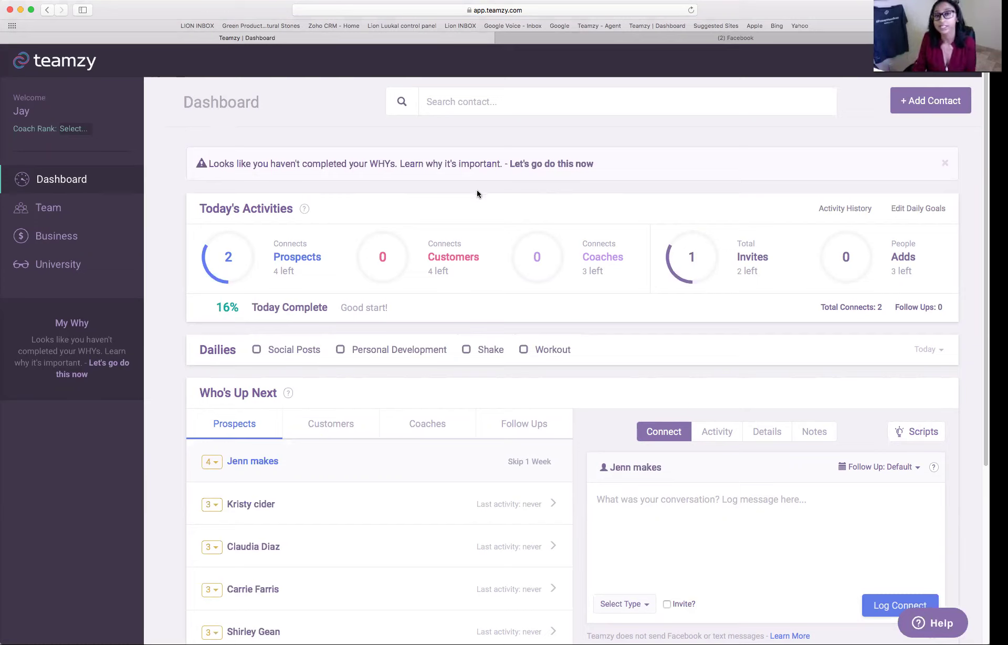
- Put the cursor in the Dashboard's Search contact box
left_click(407, 111)
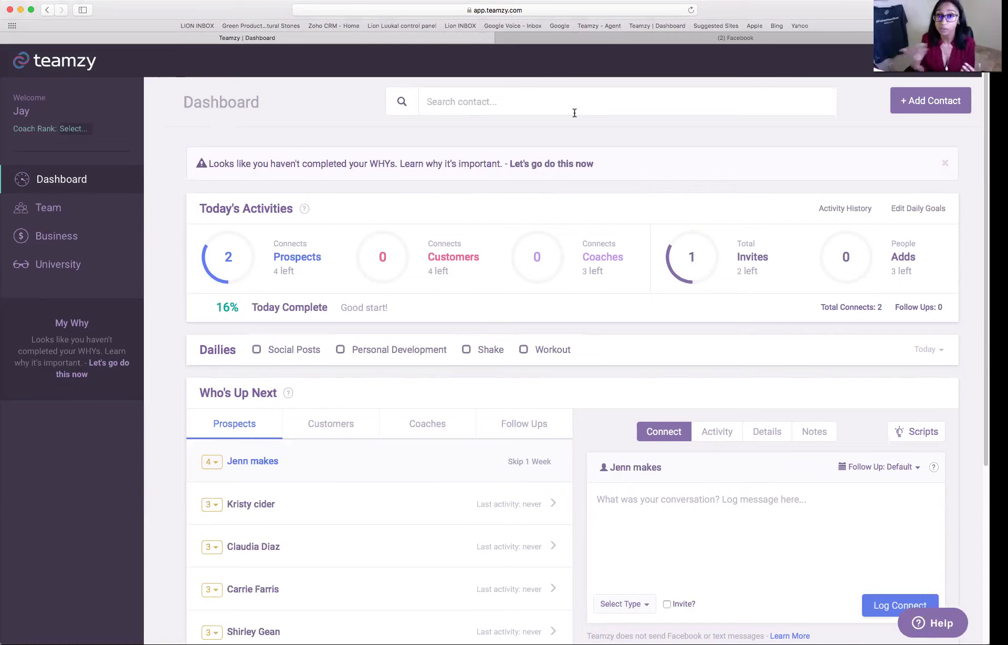
- Search the contact by first name, open his facebook Prospect record, and show the Follow Up choices
type("eric")
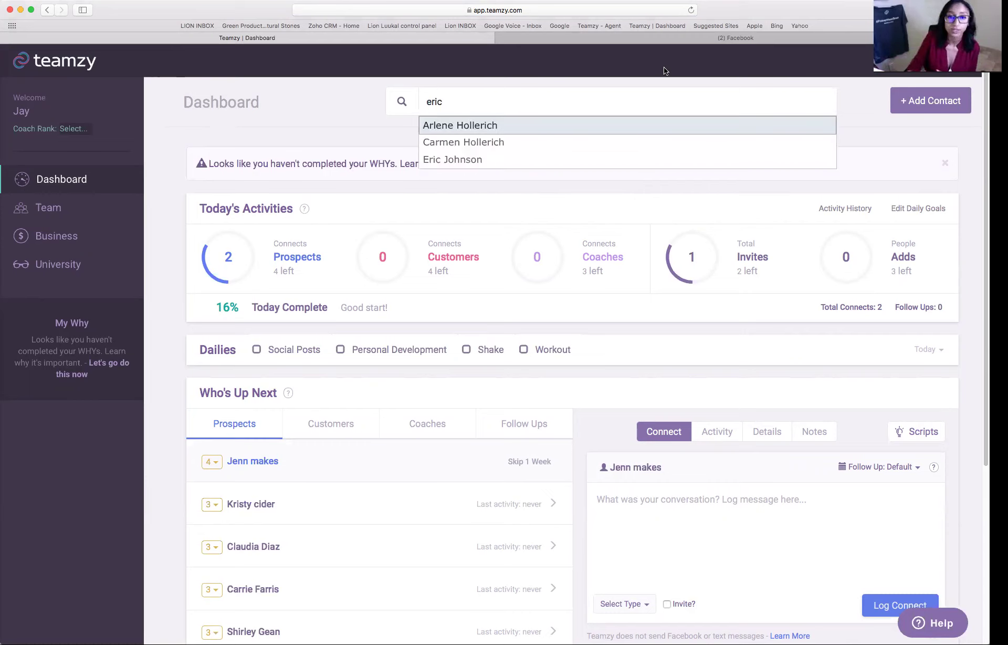
left_click(549, 160)
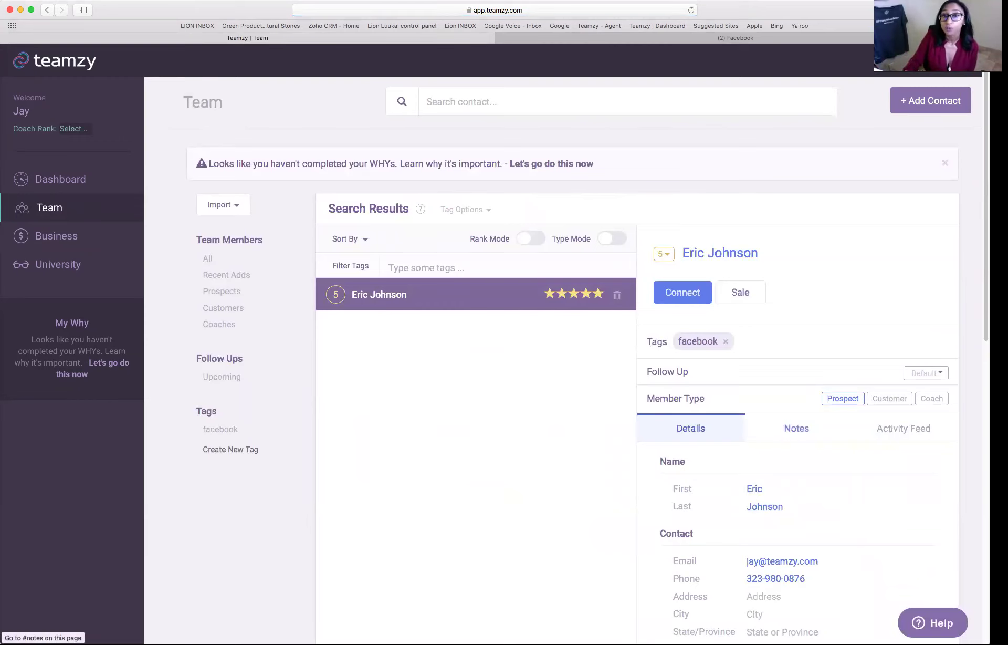
scroll(796, 426, "down", 1)
scroll(796, 421, "down", 3)
left_click_drag(689, 298, 633, 300)
left_click(640, 297)
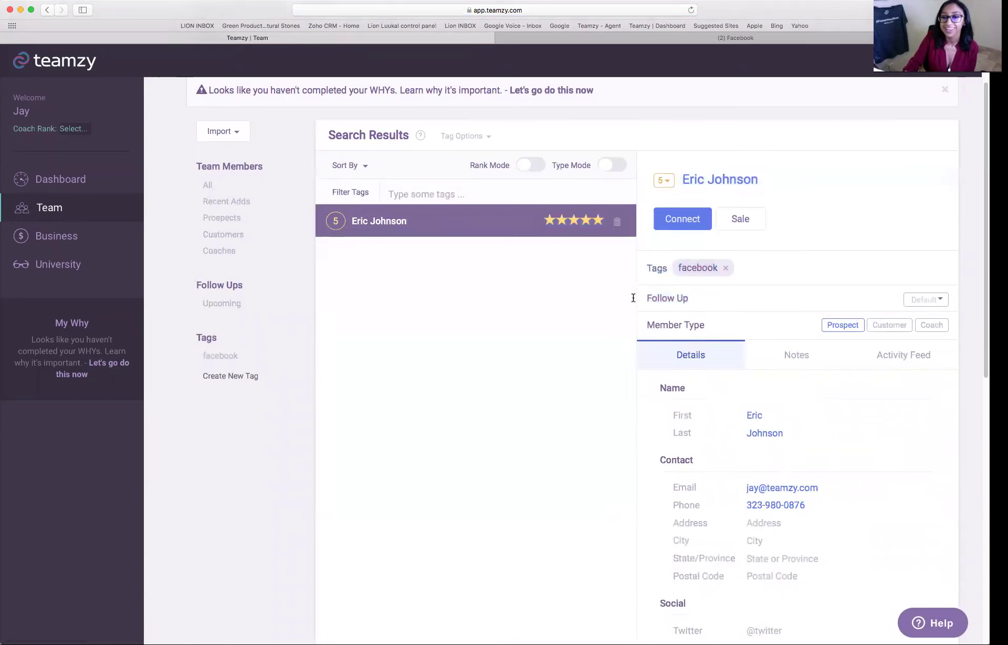
triple_click(648, 297)
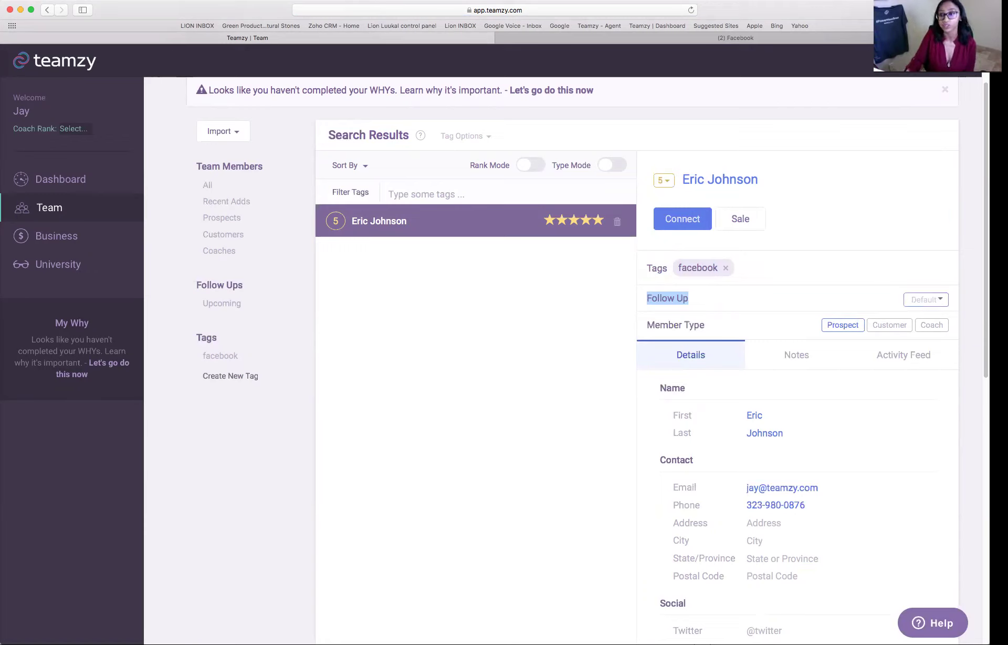
left_click(926, 299)
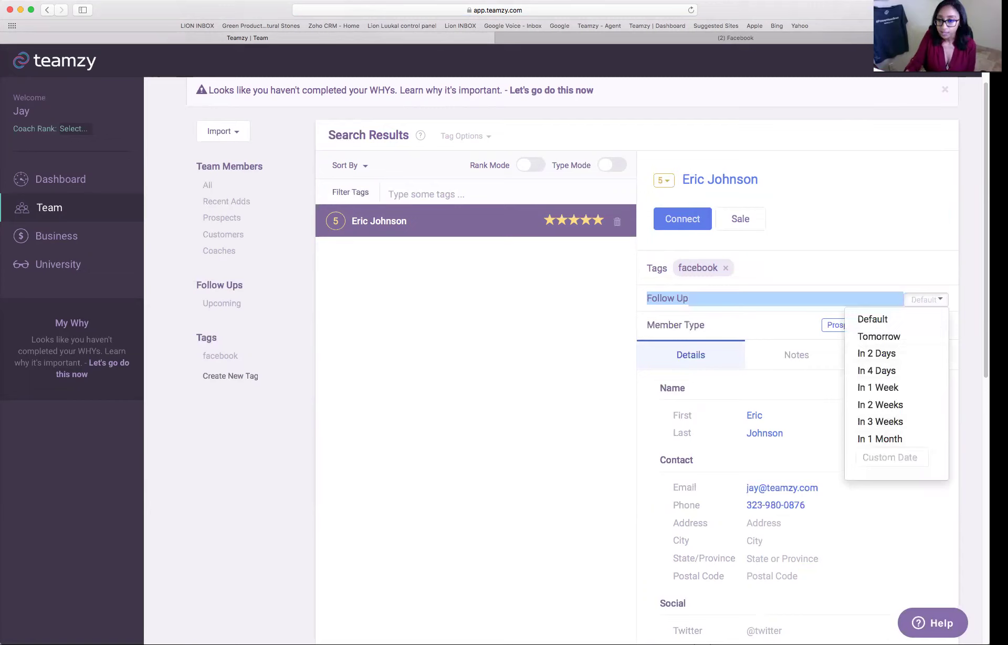
- Set the prospect's follow-up to the custom date 06/13/2017 and list upcoming follow-ups
left_click(892, 456)
left_click(809, 347)
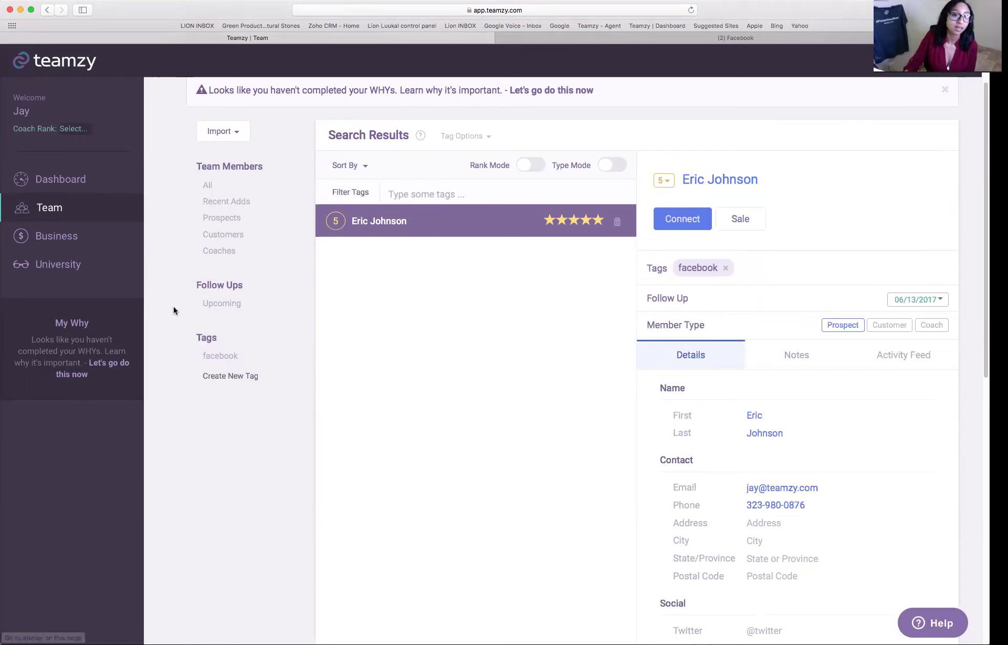
left_click(219, 304)
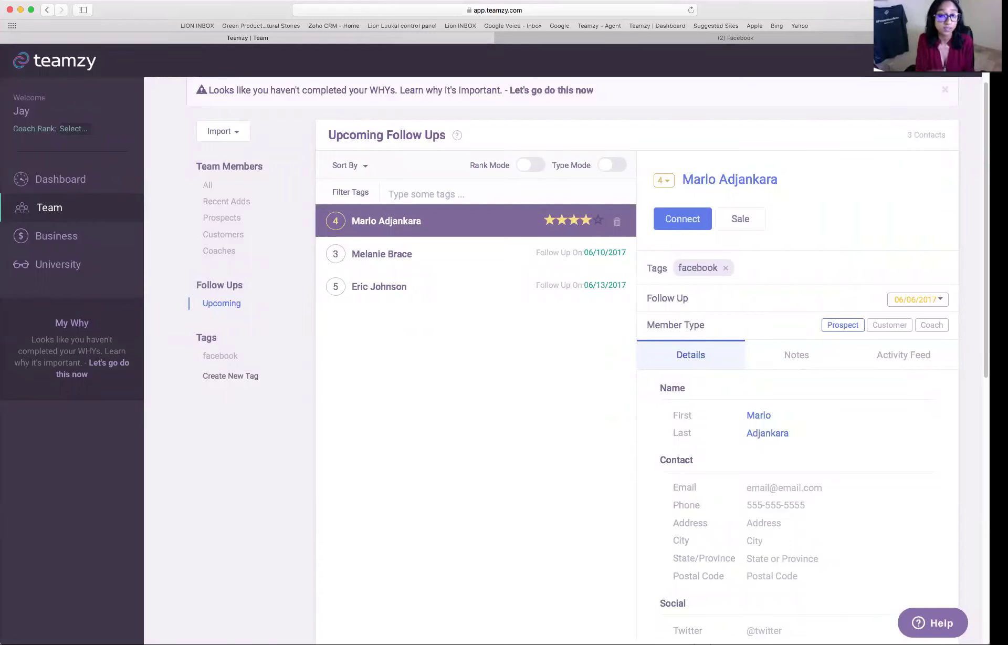
left_click(91, 237)
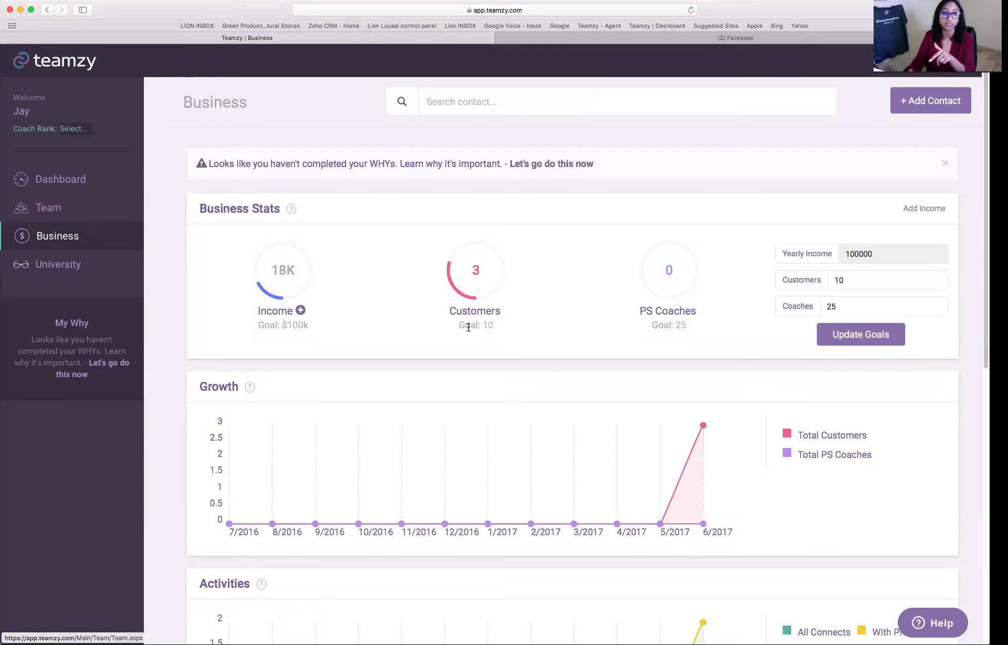
- Scroll to the Business growth chart showing total customers reaching 3 by 6/2017
scroll(639, 354, "down", 1)
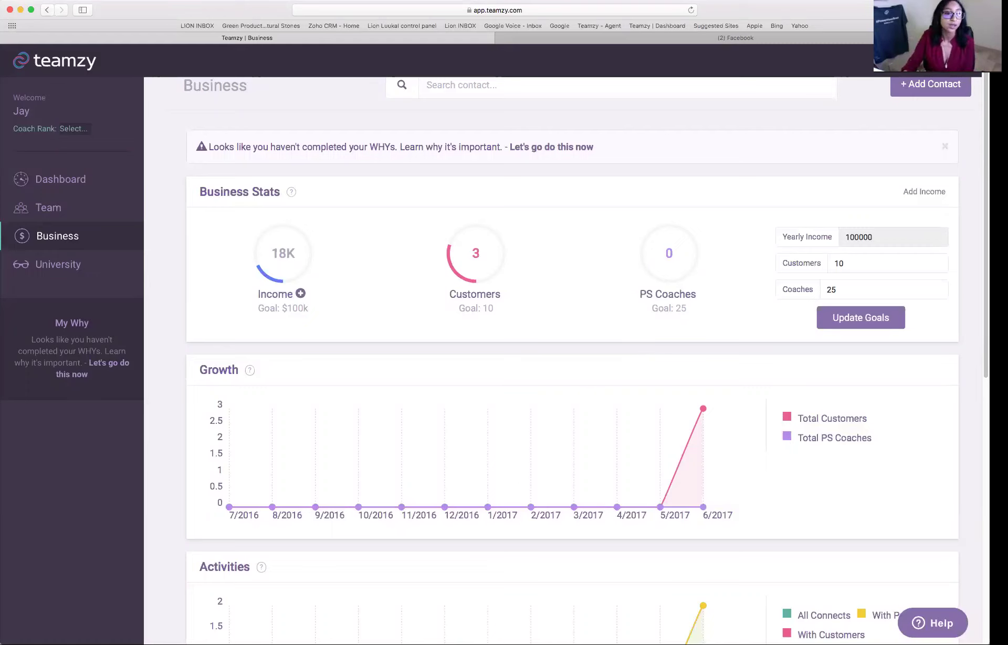
- Show all 28 Team contacts and open the third, 3-star customer's record with follow-up 06/10/2017
left_click(61, 213)
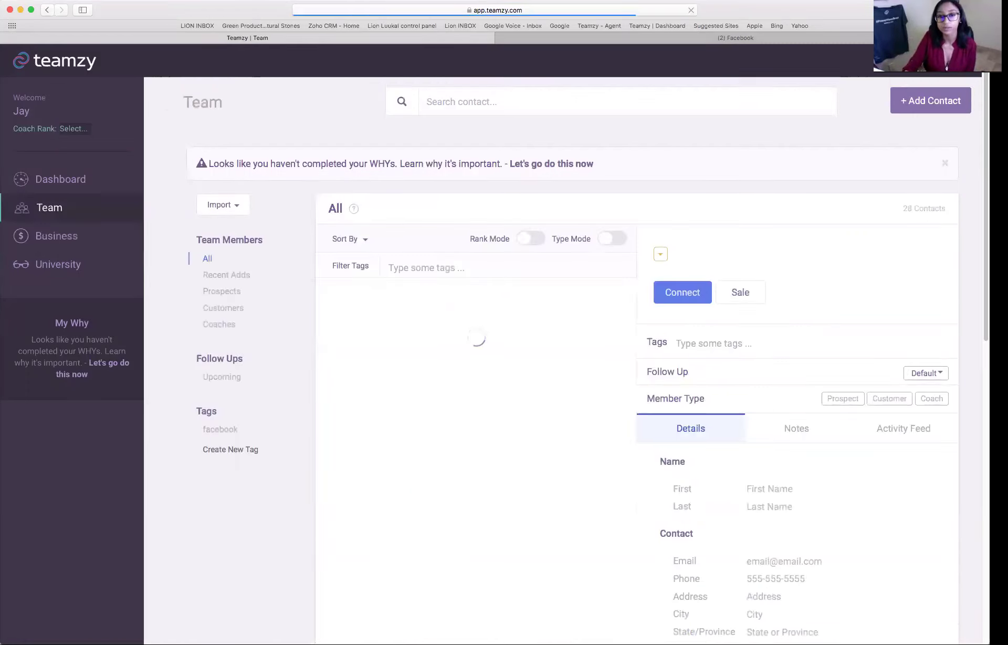
scroll(390, 220, "down", 5)
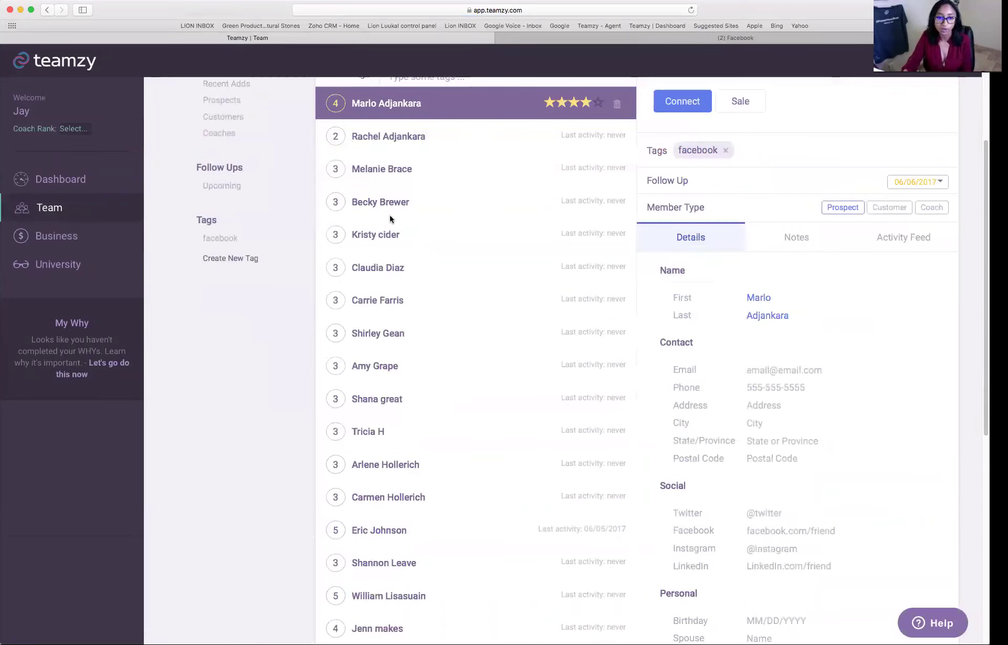
left_click(393, 169)
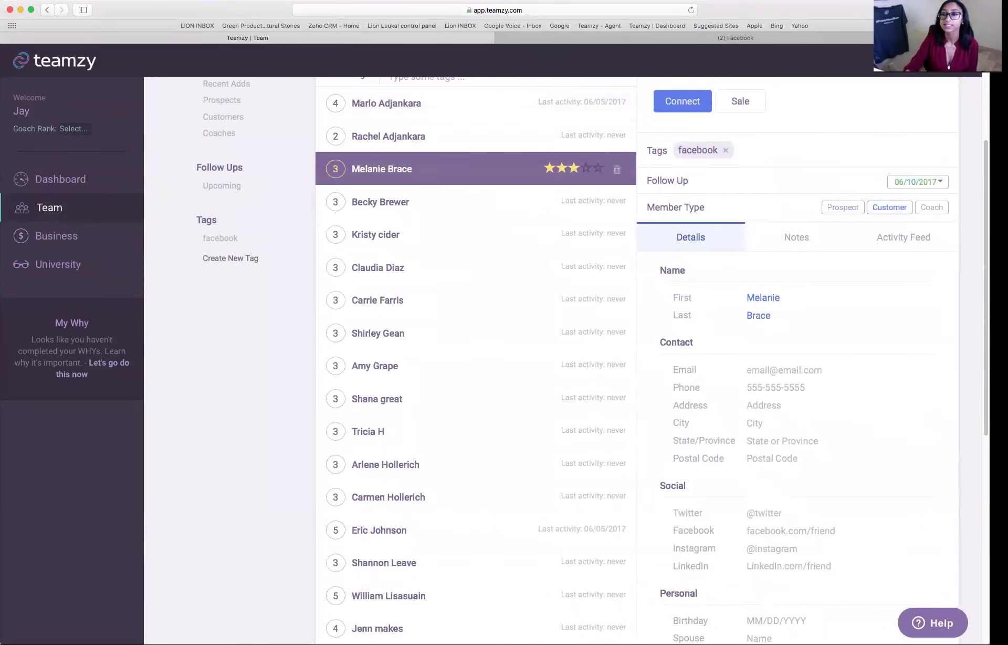
scroll(570, 360, "up", 3)
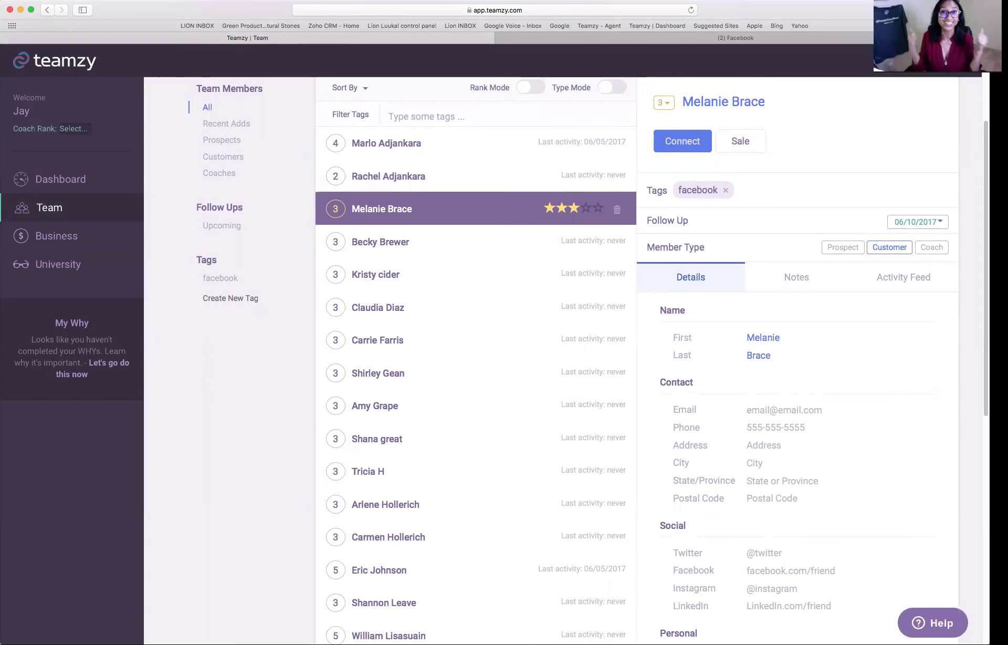
scroll(659, 217, "up", 3)
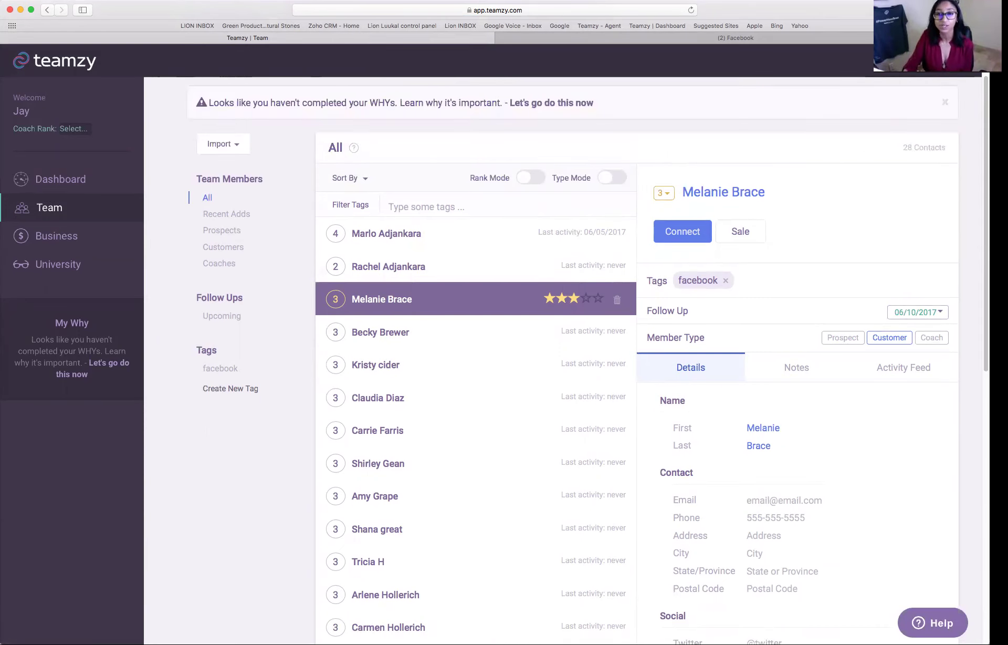
- Log a Shake Home Direct sale for the customer and check it in her Activity Feed
left_click(741, 231)
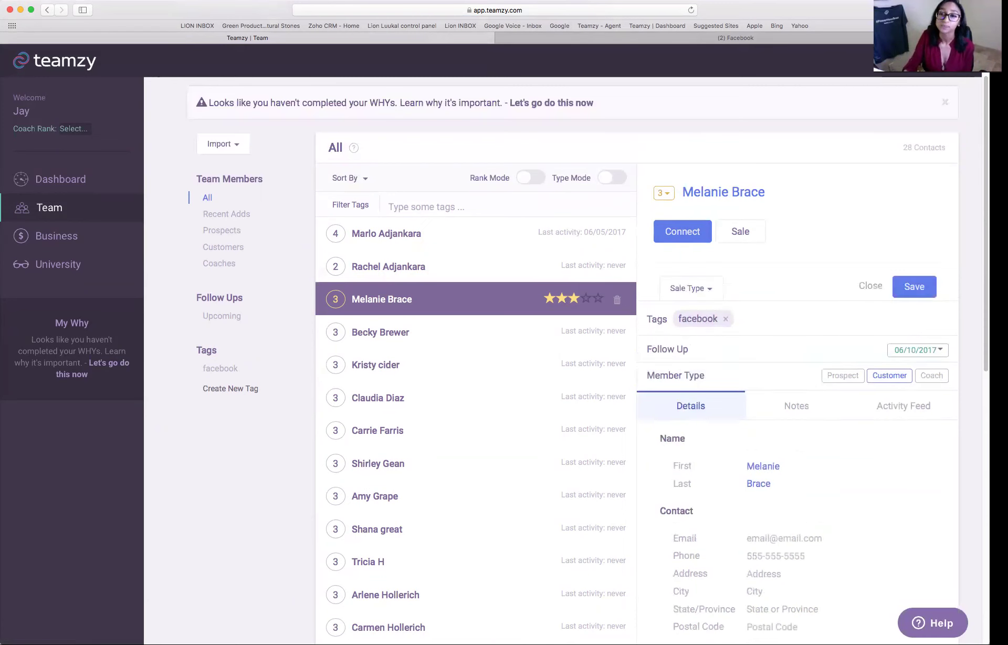
scroll(740, 231, "down", 3)
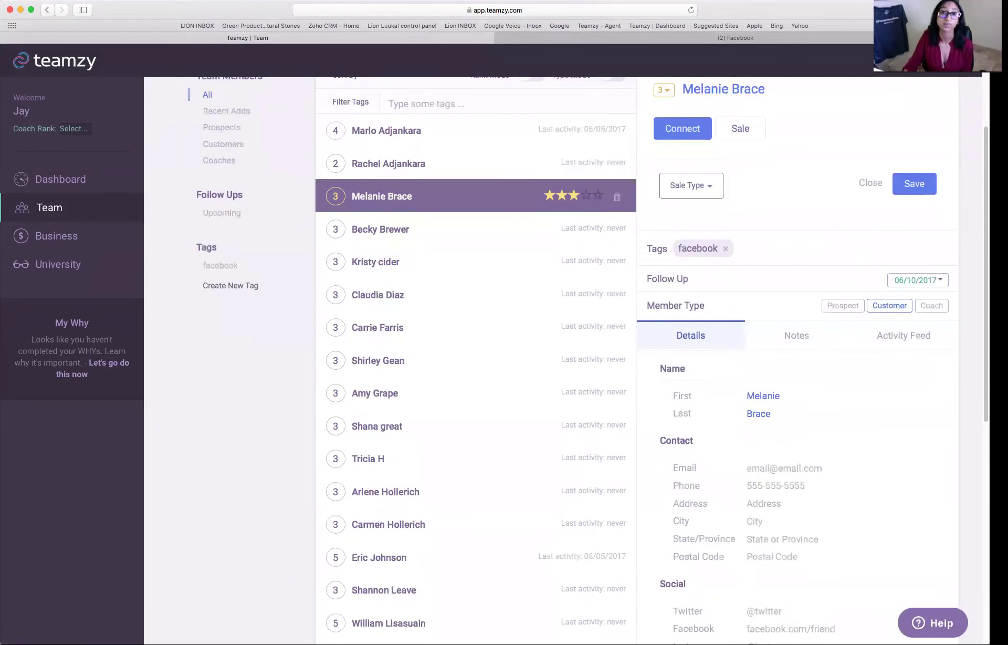
left_click(691, 185)
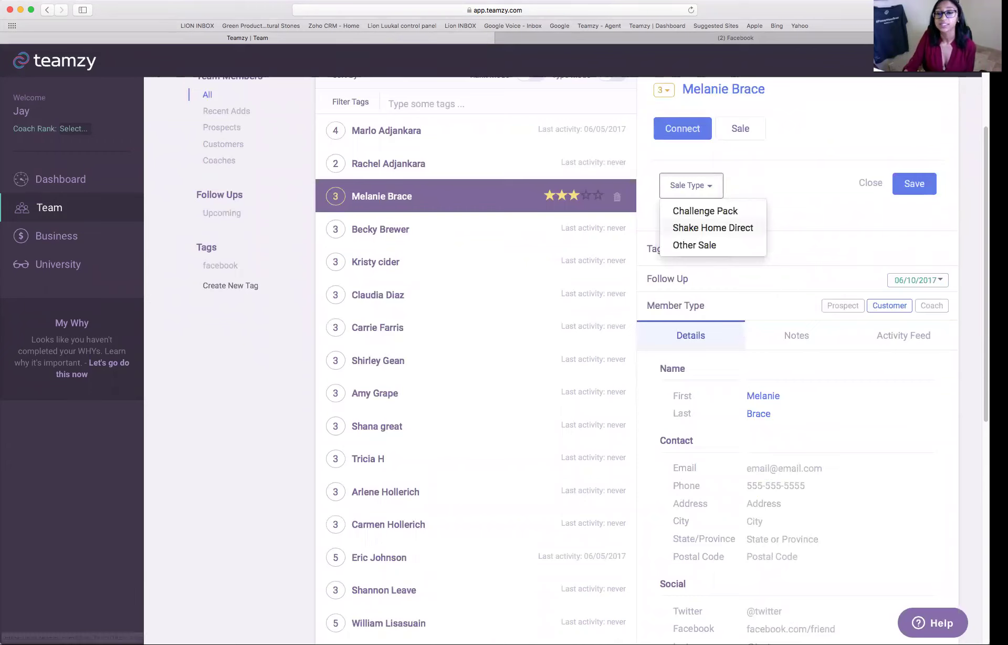
left_click(713, 227)
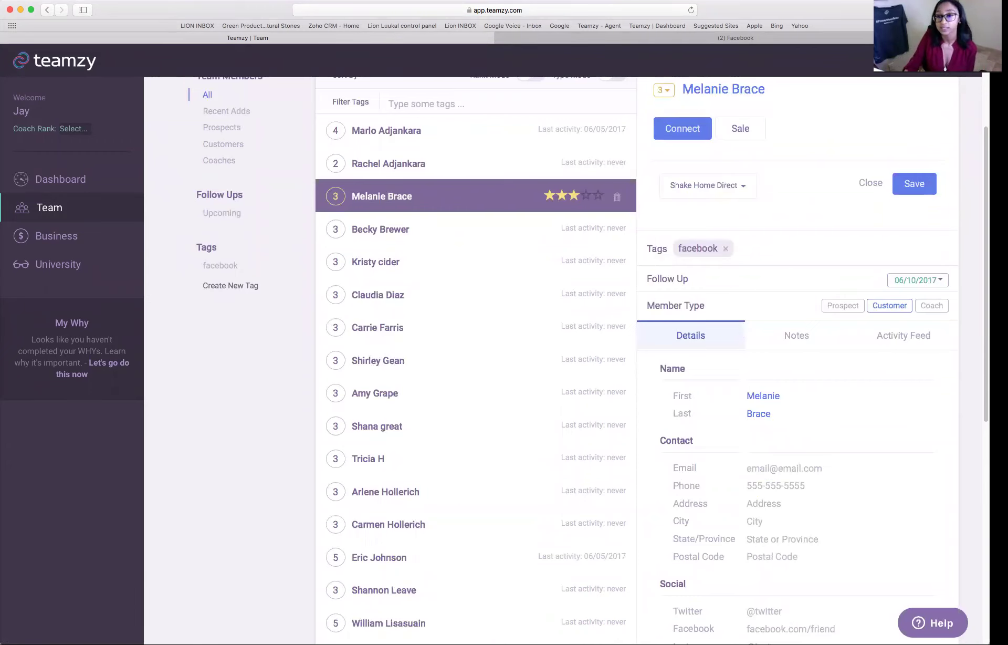
left_click(914, 184)
left_click(904, 264)
scroll(904, 264, "down", 1)
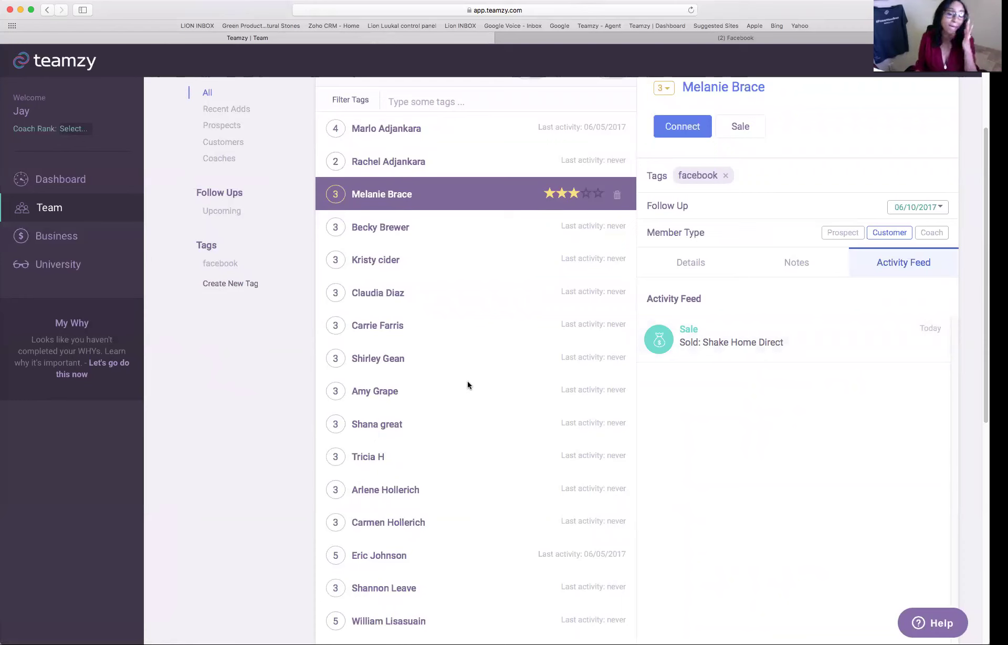
left_click(89, 184)
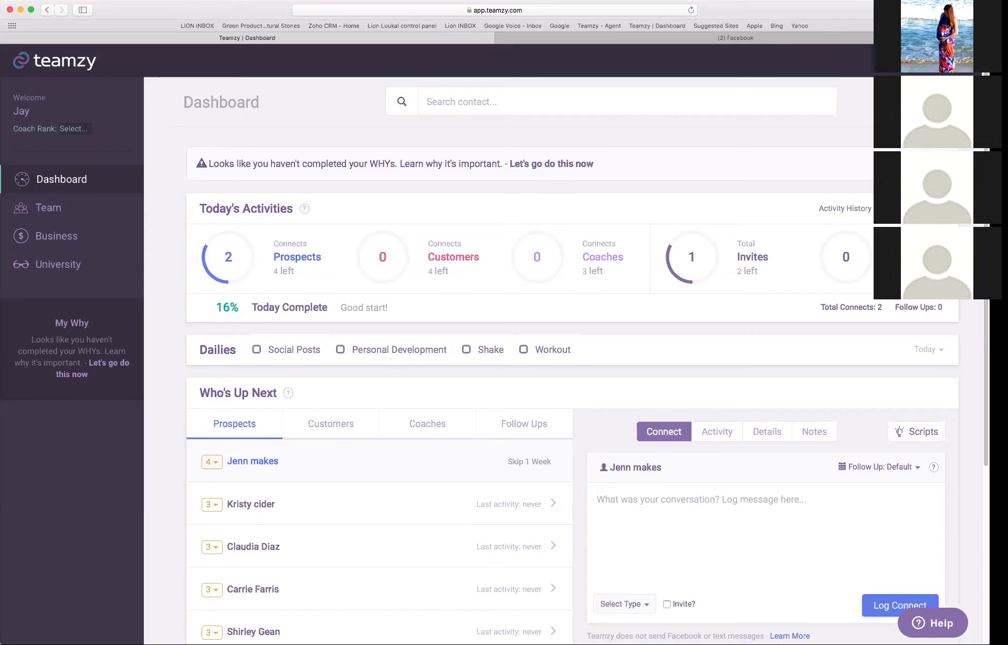
- Scroll the Dashboard down to the five prospects listed under Who's Up Next
scroll(315, 312, "down", 3)
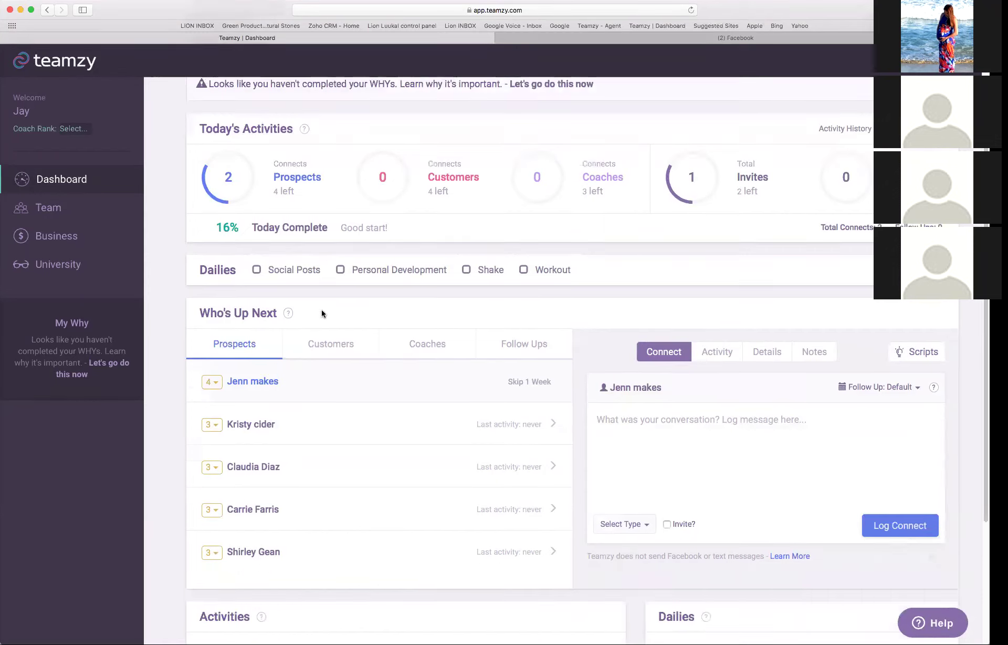